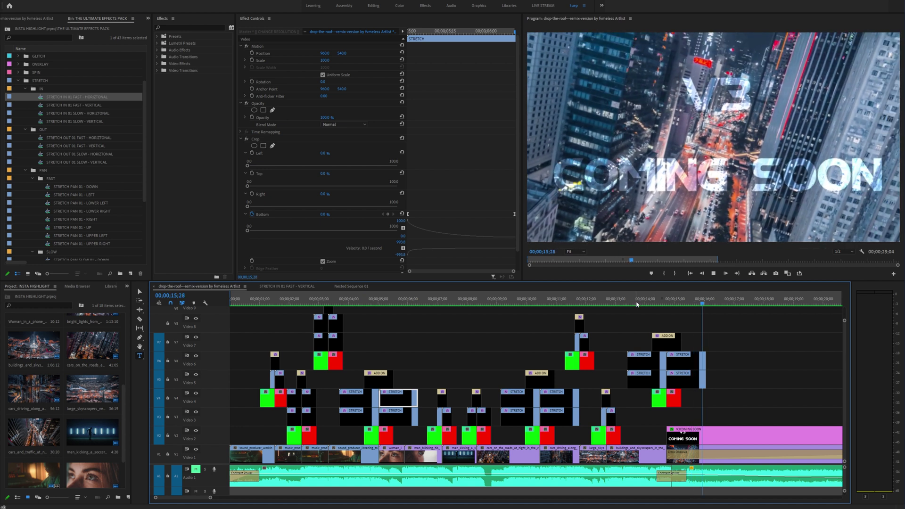
# Replay the transition before the COMING SOON title and locate the clips without transitions around 43 seconds in the sequence.
pyautogui.click(634, 303)
pyautogui.click(630, 303)
pyautogui.press('-')
pyautogui.press('-')
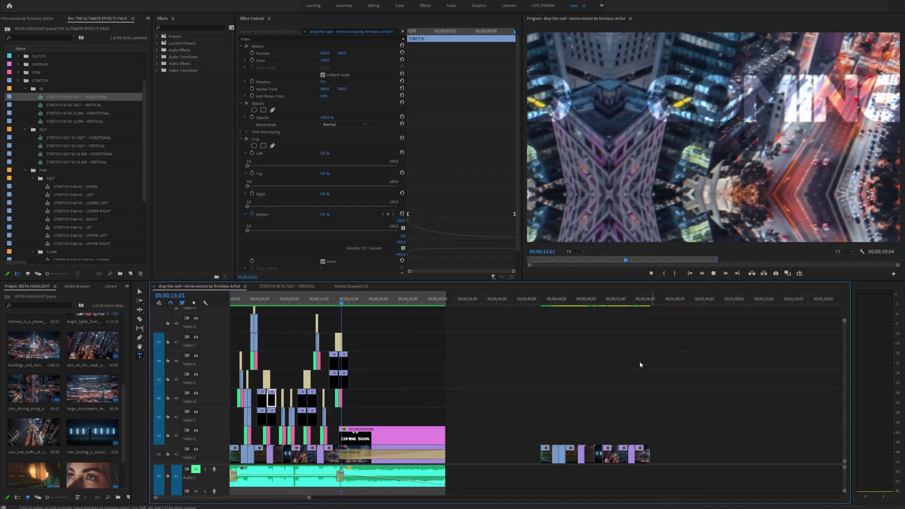
pyautogui.click(549, 304)
pyautogui.scroll(3, 553, 305)
pyautogui.scroll(-4, 582, 362)
pyautogui.scroll(-2, 582, 361)
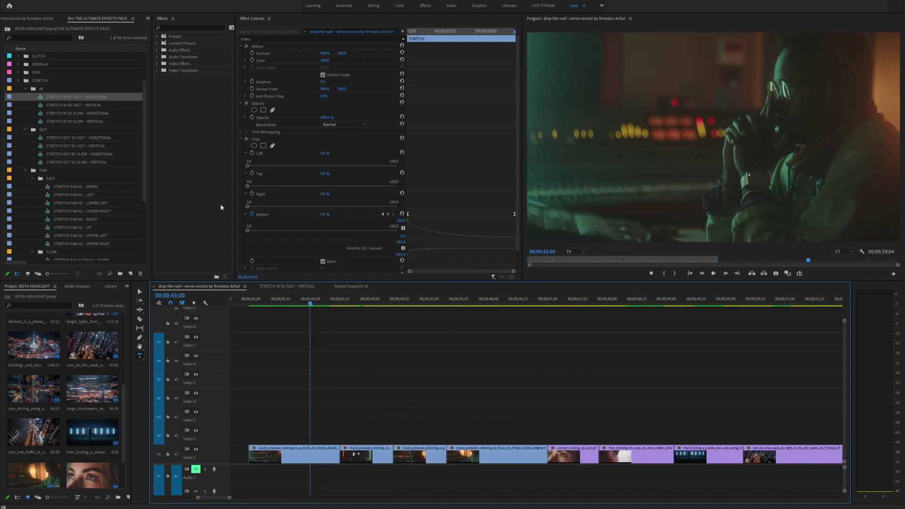
# Place six stretch transitions from the effects pack, mixing in, out and pan variants, above successive clip cuts from 43 seconds onward.
pyautogui.moveTo(90, 105); pyautogui.dragTo(342, 450)
pyautogui.moveTo(75, 154); pyautogui.dragTo(397, 432)
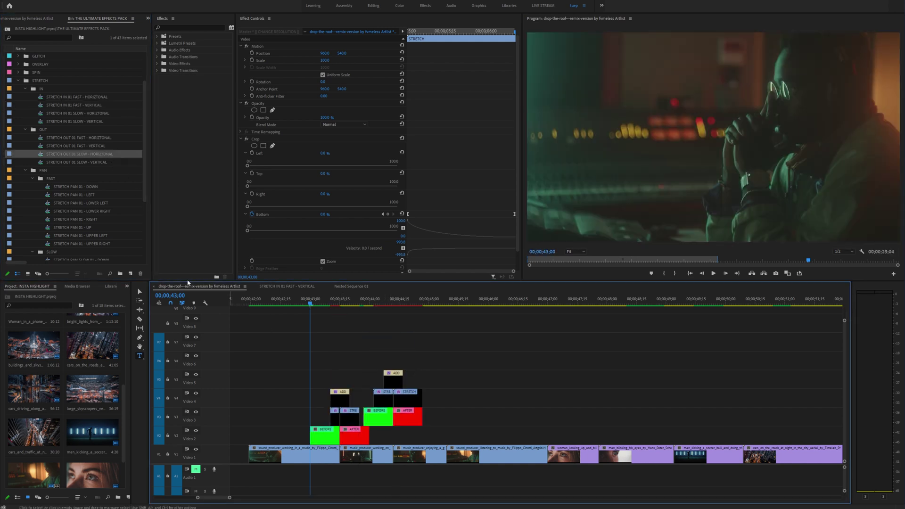
pyautogui.moveTo(76, 219); pyautogui.dragTo(456, 424)
pyautogui.scroll(-2, 111, 249)
pyautogui.moveTo(111, 245); pyautogui.dragTo(519, 415)
pyautogui.moveTo(73, 195); pyautogui.dragTo(675, 407)
pyautogui.moveTo(76, 113); pyautogui.dragTo(743, 379)
# Mark the range from 00;00;42;26 to 00;00;51;02 with in and out points and play it back.
pyautogui.moveTo(311, 303); pyautogui.dragTo(303, 301)
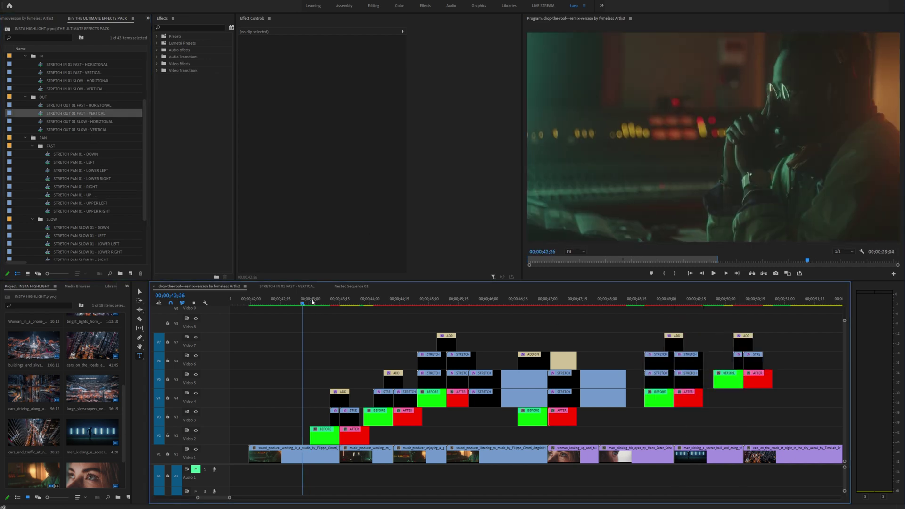
pyautogui.press('i')
pyautogui.click(789, 302)
pyautogui.press('o')
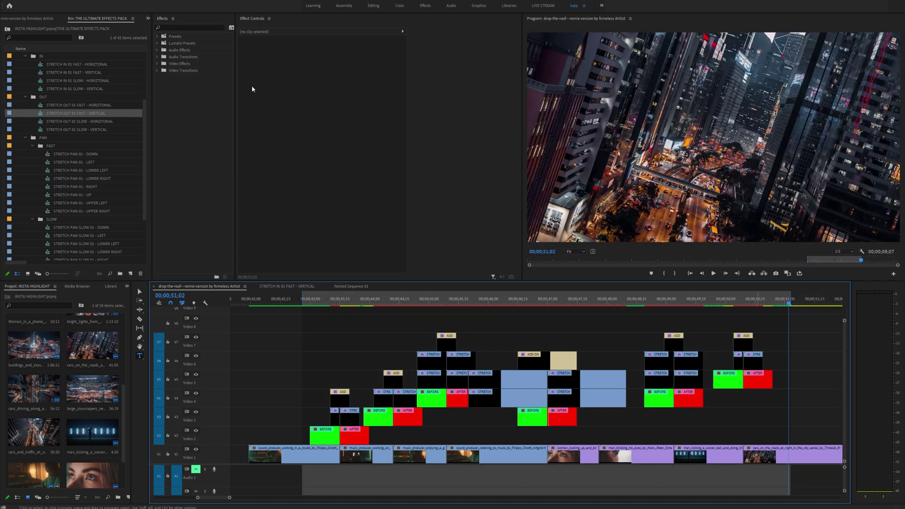
pyautogui.hotkey('ctrl', 'shift', 'space')
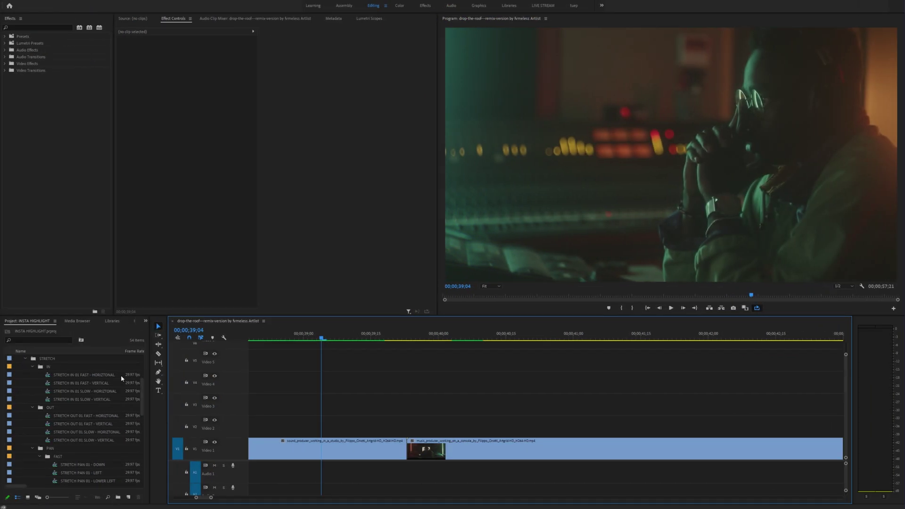
# Place the STRETCH IN 01 FAST - HORIZONTAL transition over the cut between the two studio clips and preview it.
pyautogui.moveTo(121, 377); pyautogui.dragTo(361, 395)
pyautogui.press('space')
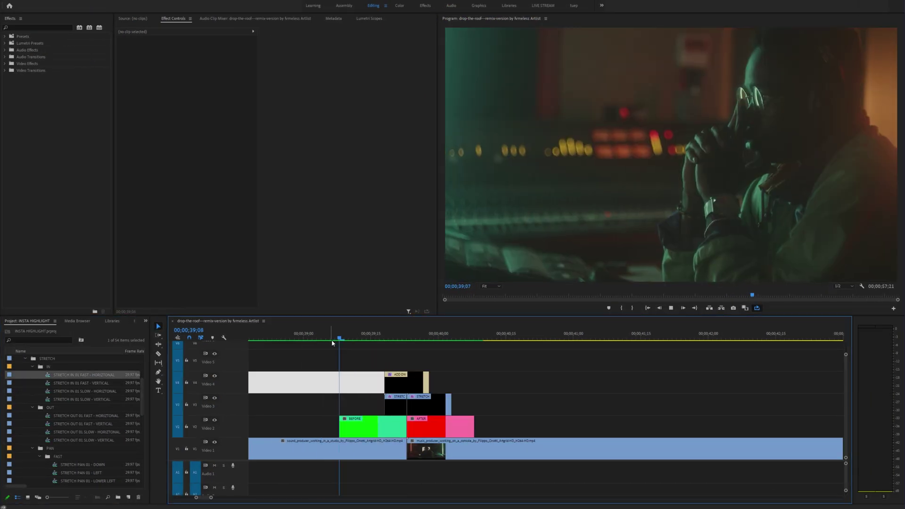
pyautogui.click(322, 338)
pyautogui.press('space')
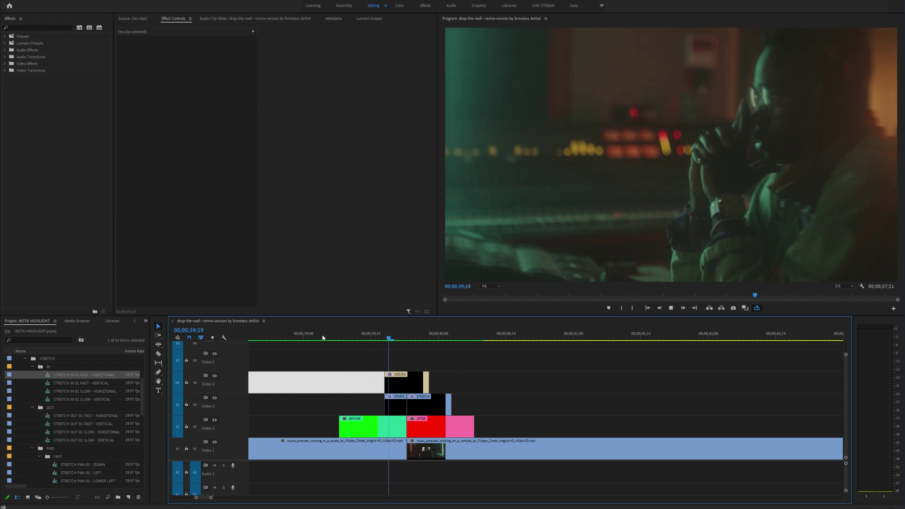
pyautogui.moveTo(323, 338); pyautogui.dragTo(411, 338)
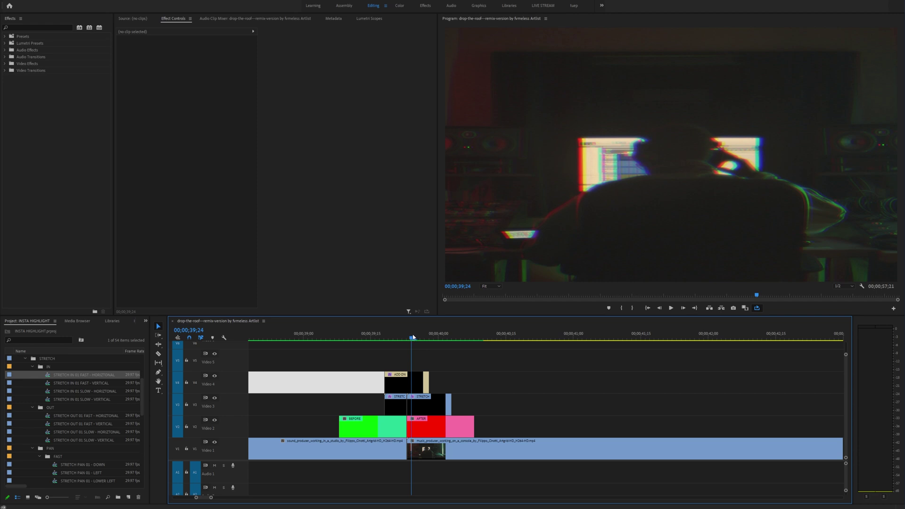
pyautogui.press('space')
pyautogui.click(320, 338)
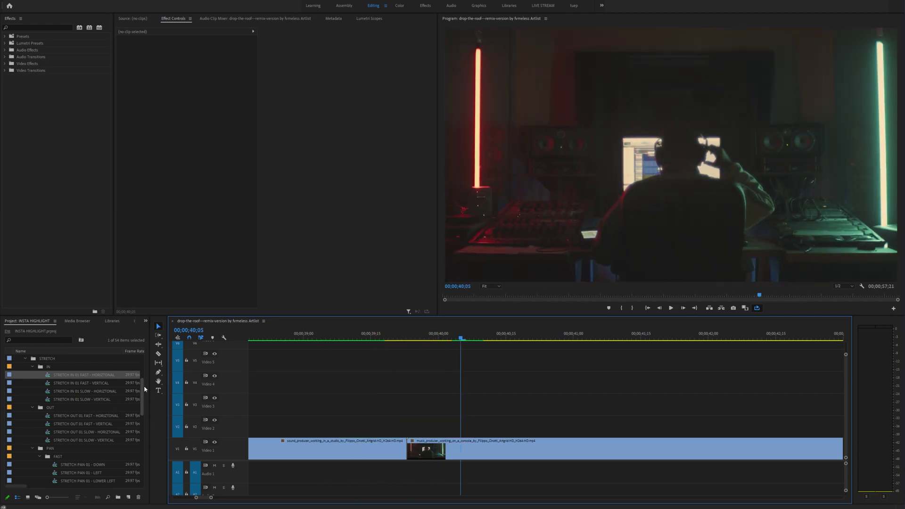
# Create a 1920 x 1080 adjustment layer and place it on Video 2 over the cut between the two studio clips.
pyautogui.moveTo(143, 389); pyautogui.dragTo(141, 463)
pyautogui.click(135, 498)
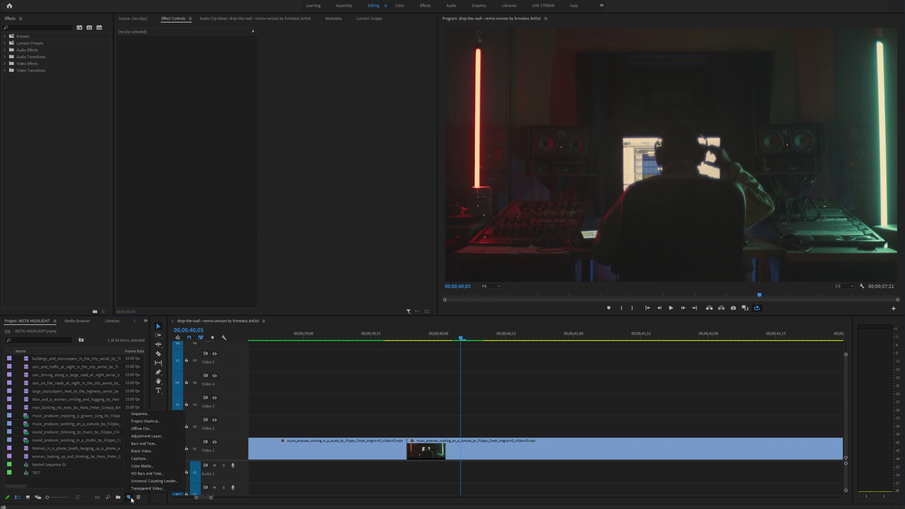
pyautogui.click(157, 438)
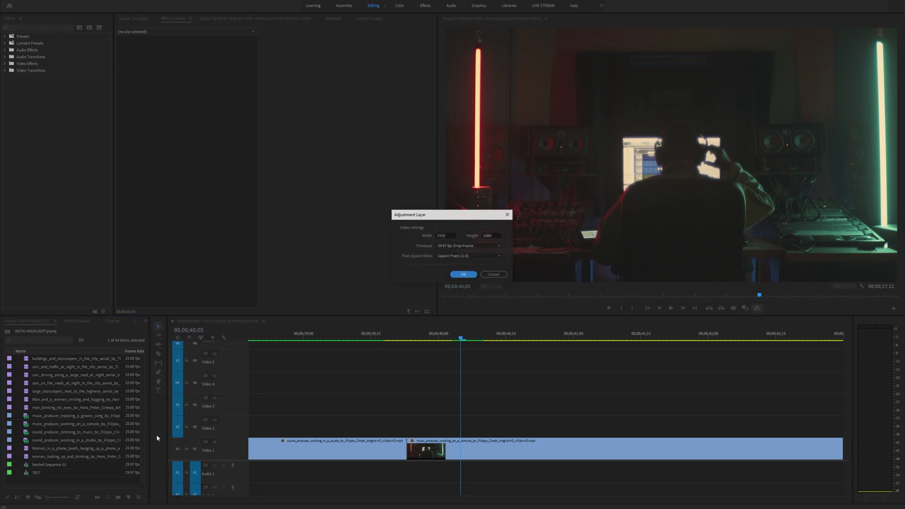
pyautogui.click(462, 274)
pyautogui.moveTo(66, 365); pyautogui.dragTo(311, 427)
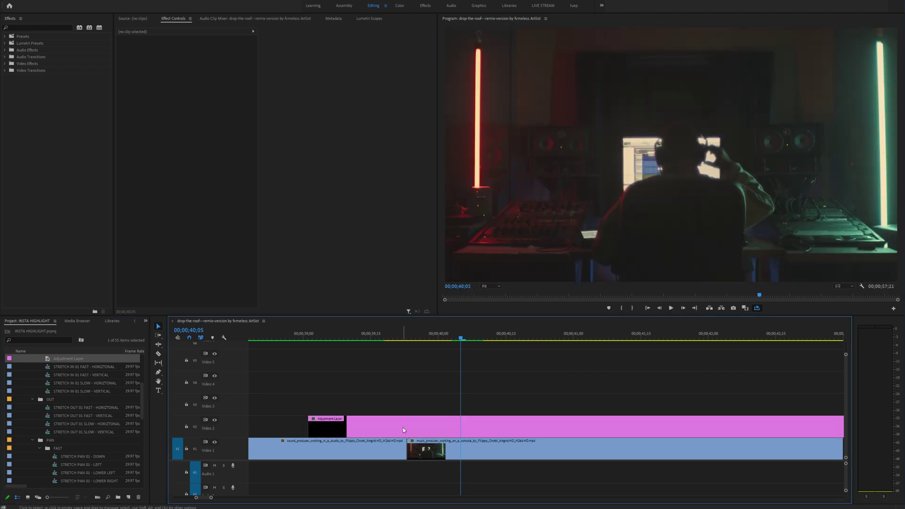
# Split the adjustment layer five frames before the clip cut, at 00;00;39;18, and delete the part before it.
pyautogui.click(407, 338)
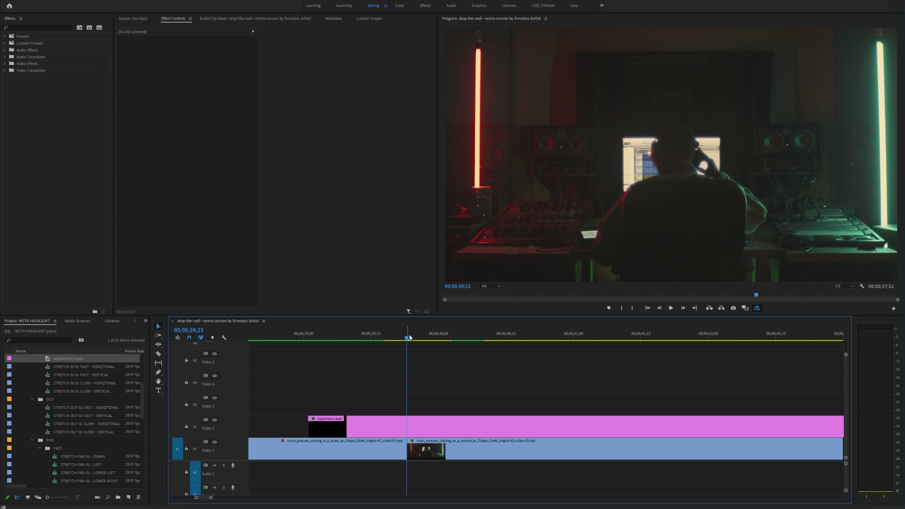
pyautogui.hotkey('shift', 'Left')
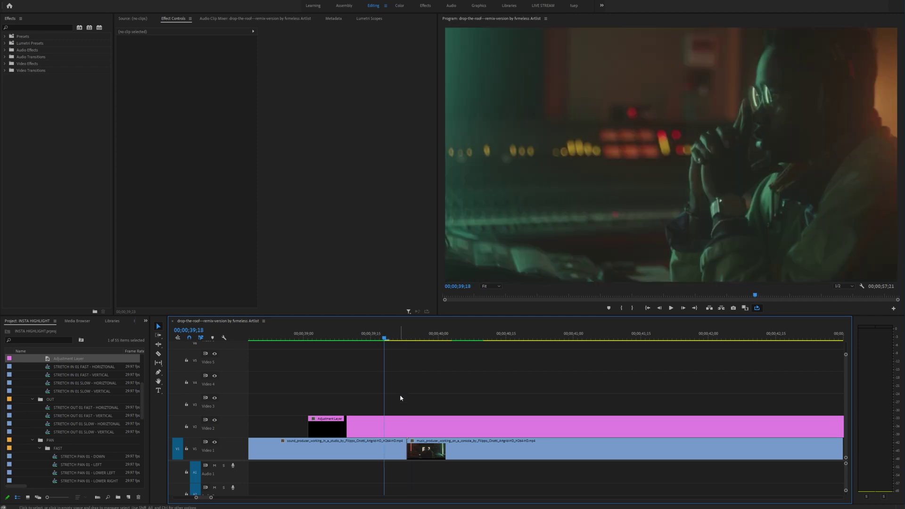
pyautogui.click(404, 430)
pyautogui.press('c')
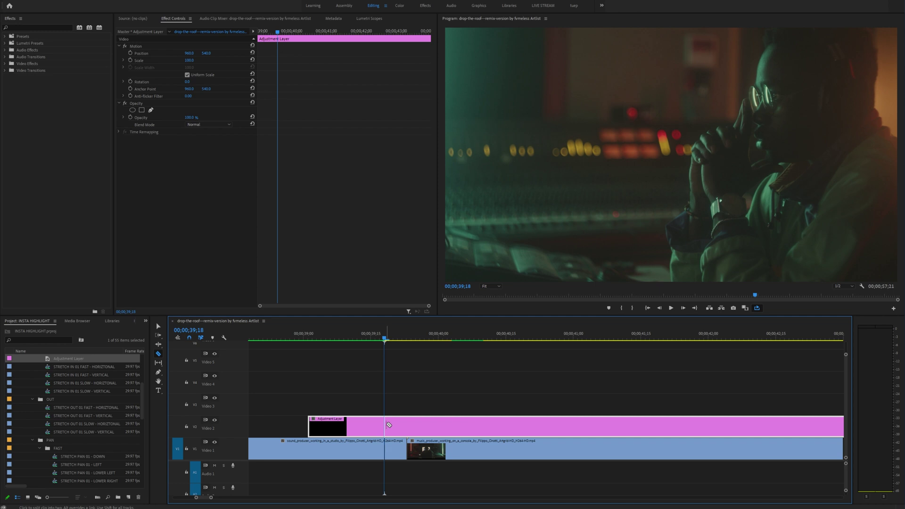
pyautogui.click(386, 425)
pyautogui.press('v')
pyautogui.click(367, 423)
pyautogui.press('Delete')
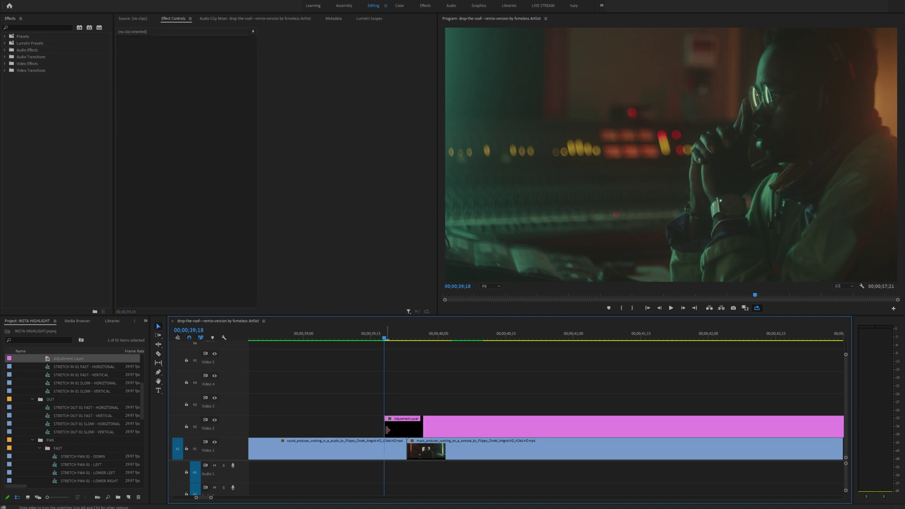
# Split the adjustment layer ten frames after the clip cut, at 00;00;40;03, and delete the part after it.
pyautogui.press('Down')
pyautogui.scroll(3, 483, 404)
pyautogui.scroll(-2, 482, 404)
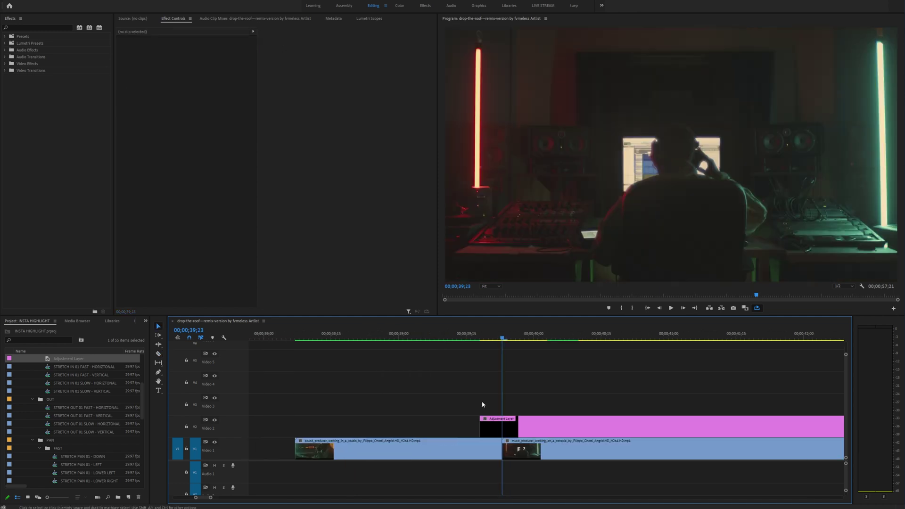
pyautogui.moveTo(473, 339); pyautogui.dragTo(470, 339)
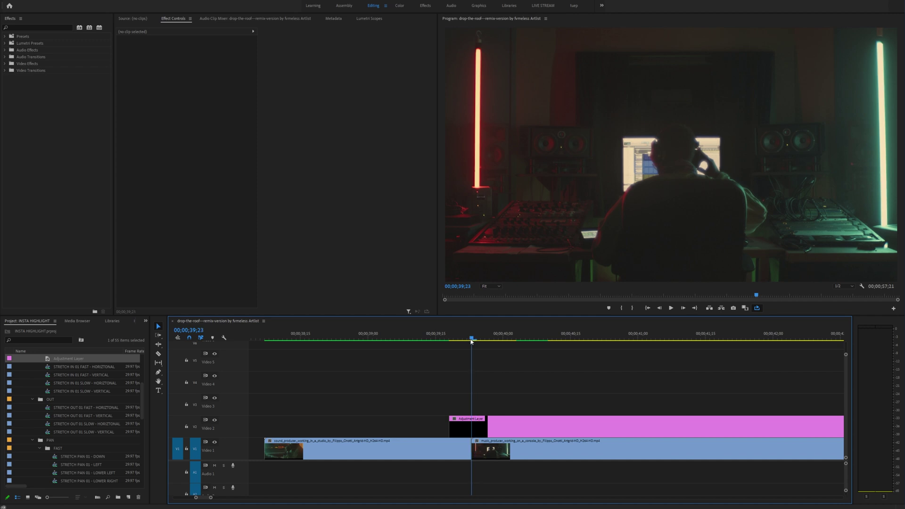
pyautogui.press('space')
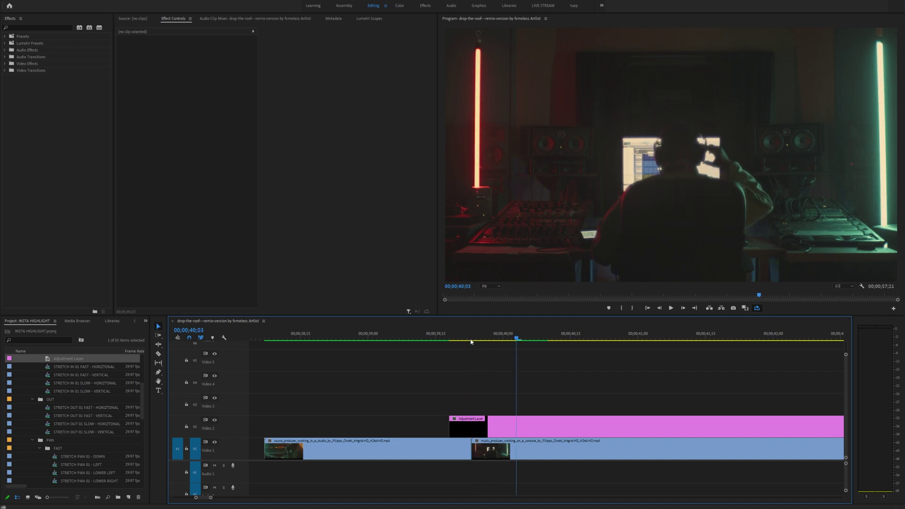
pyautogui.press('c')
pyautogui.click(517, 421)
pyautogui.press('v')
pyautogui.click(536, 426)
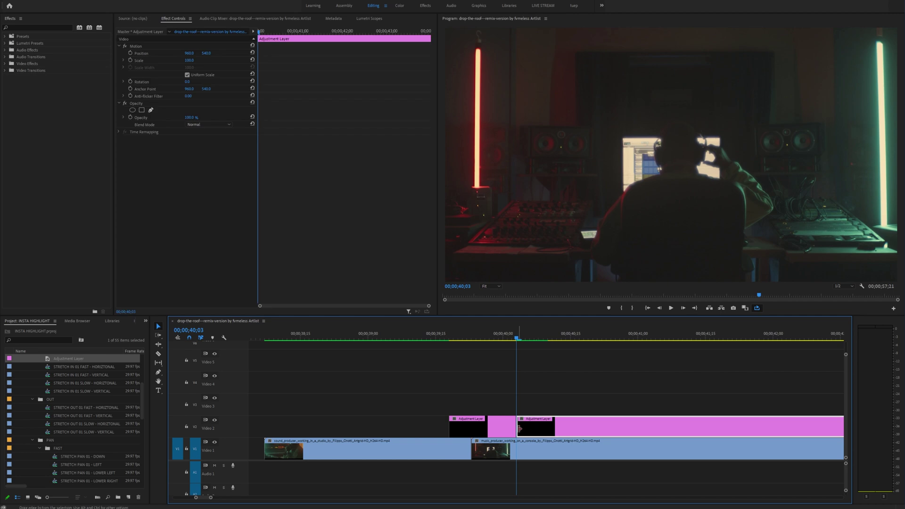
pyautogui.press('Delete')
# Nest the trimmed adjustment layer as STRETCH TRANSITION and make the nested clip act as an adjustment layer.
pyautogui.click(497, 431)
pyautogui.moveTo(469, 338)
pyautogui.mouseDown()
pyautogui.moveTo(448, 340)
pyautogui.moveTo(501, 339)
pyautogui.moveTo(448, 343)
pyautogui.moveTo(489, 339)
pyautogui.moveTo(462, 340)
pyautogui.mouseUp()
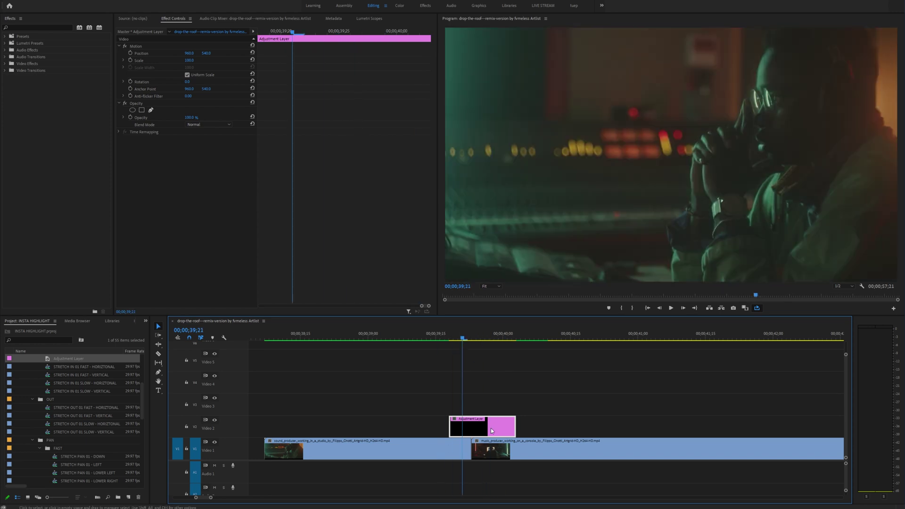
pyautogui.rightClick(489, 432)
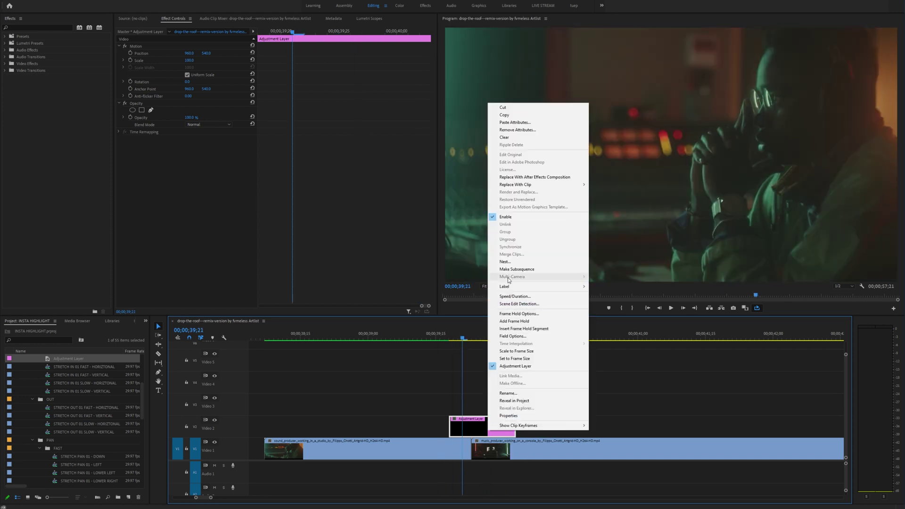
pyautogui.click(507, 263)
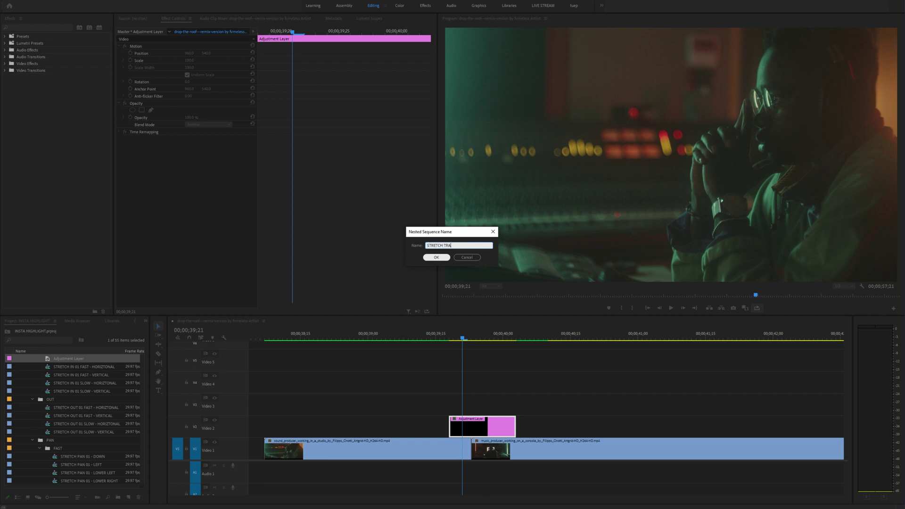
pyautogui.write('STRETCH TRANSITION')
pyautogui.press('Return')
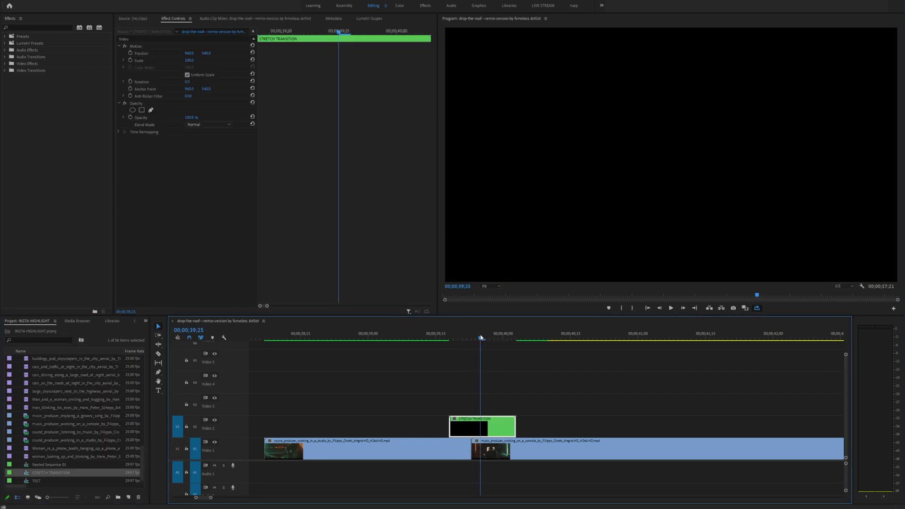
pyautogui.rightClick(488, 438)
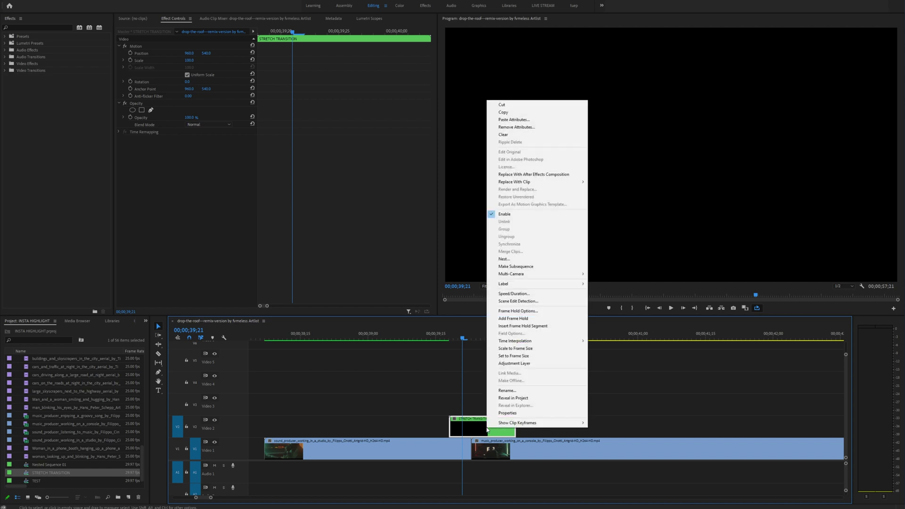
pyautogui.click(527, 368)
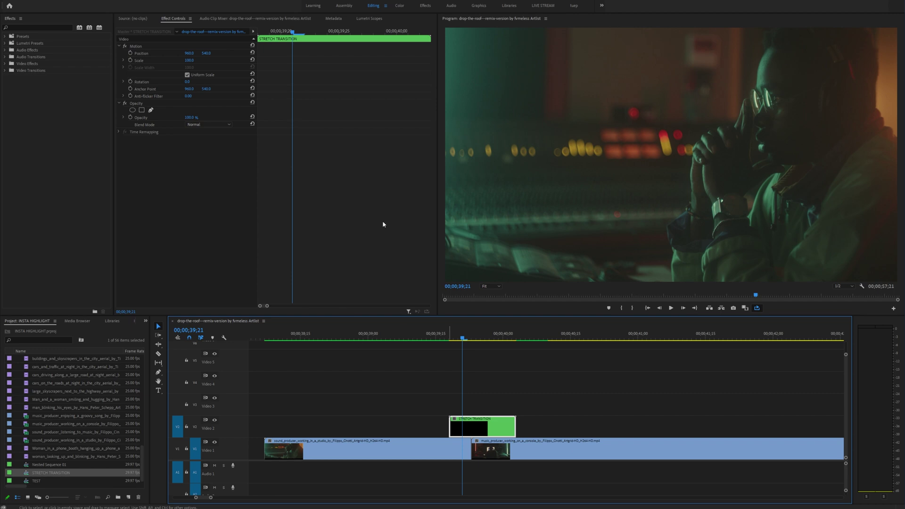
# Apply the Replicate effect to the STRETCH TRANSITION nest and set its count to 3.
pyautogui.click(45, 27)
pyautogui.write('replic')
pyautogui.moveTo(32, 77); pyautogui.dragTo(463, 428)
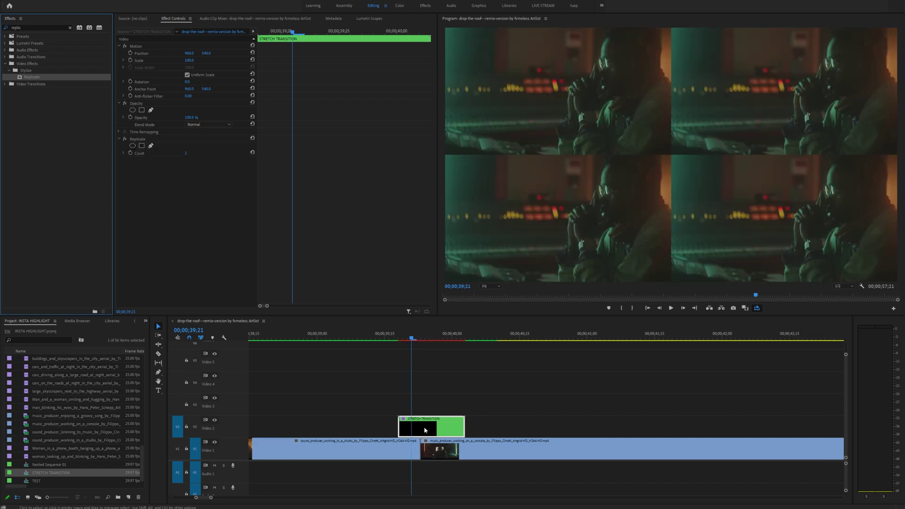
pyautogui.scroll(-1, 428, 412)
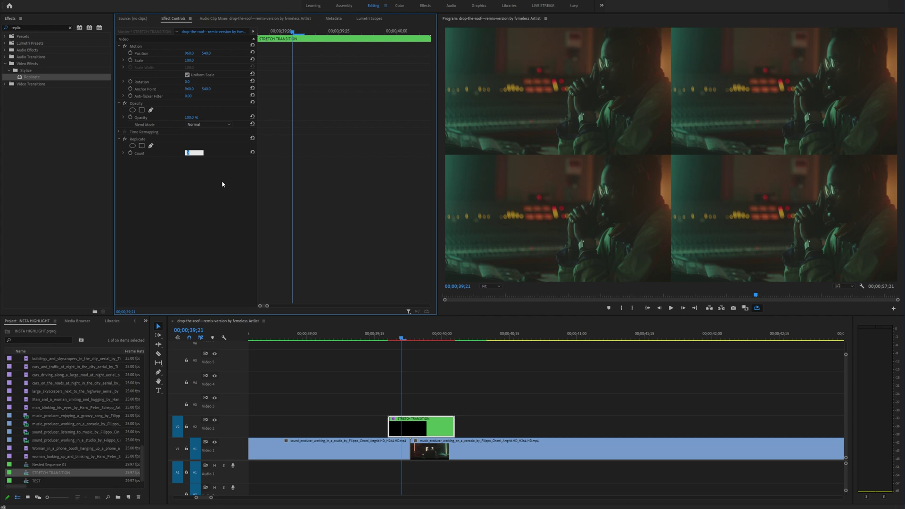
pyautogui.write('3')
pyautogui.press('Return')
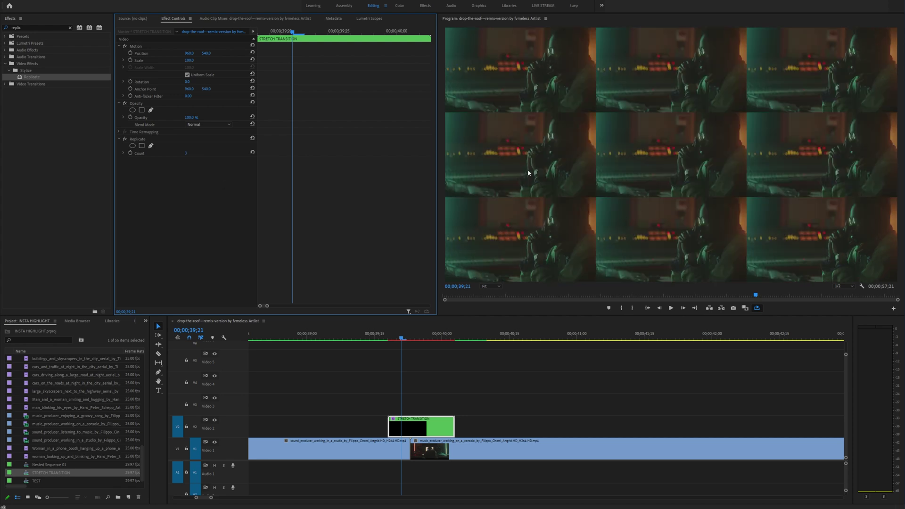
# Apply the Mirror effect to the STRETCH TRANSITION nest and set its horizontal reflection center to about 1279.
pyautogui.click(33, 27)
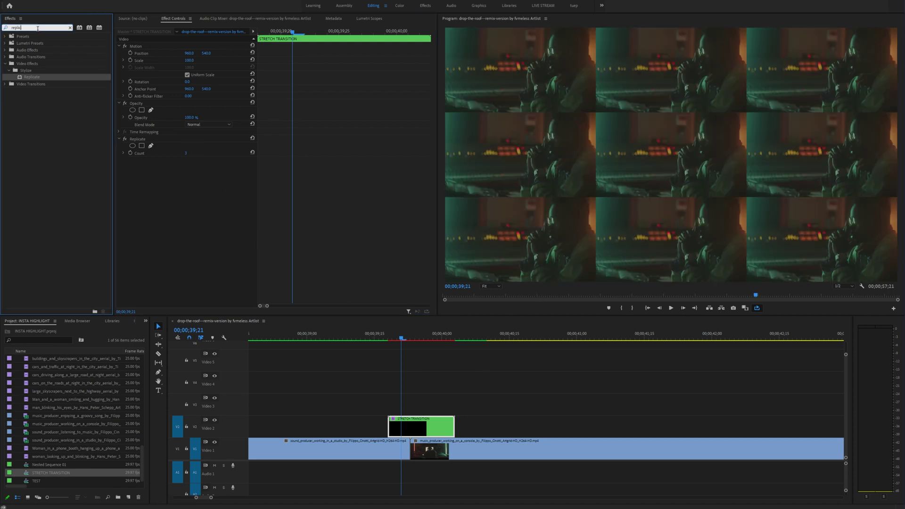
pyautogui.write('mirr')
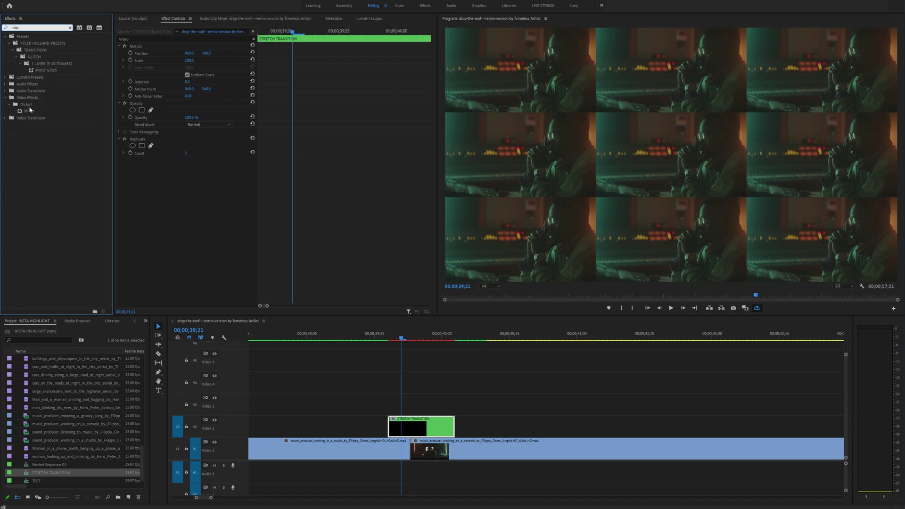
pyautogui.moveTo(30, 110); pyautogui.dragTo(424, 429)
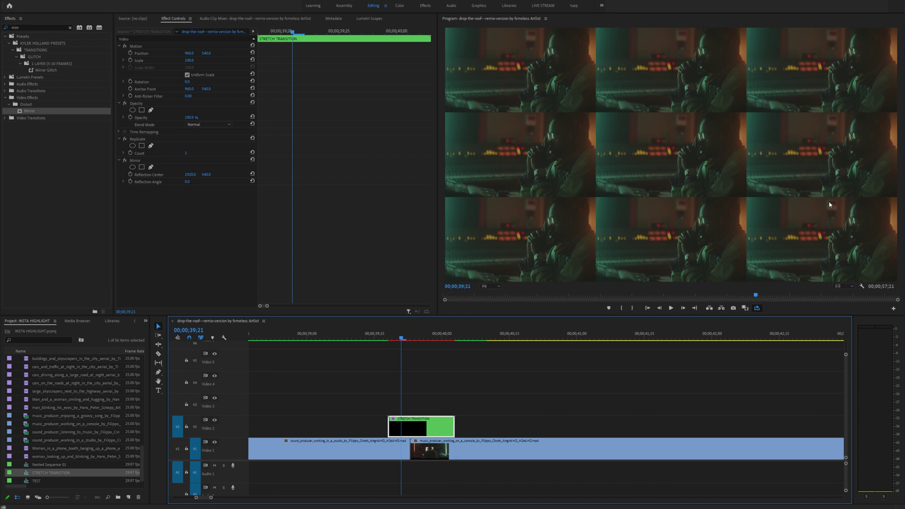
pyautogui.click(188, 182)
pyautogui.moveTo(190, 175); pyautogui.dragTo(14, 174)
pyautogui.moveTo(122, 174); pyautogui.dragTo(78, 175)
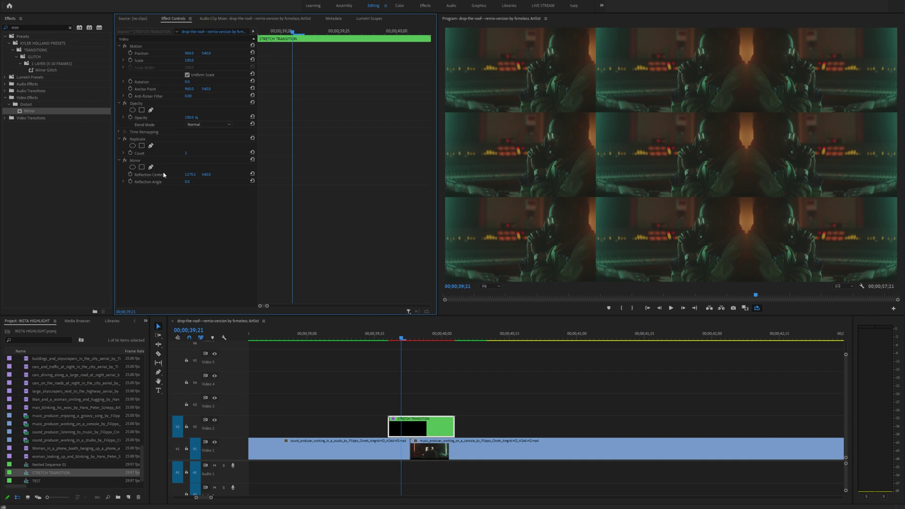
# Add a second Mirror effect to the STRETCH TRANSITION nest and set its reflection angle to 180°.
pyautogui.moveTo(29, 111); pyautogui.dragTo(191, 207)
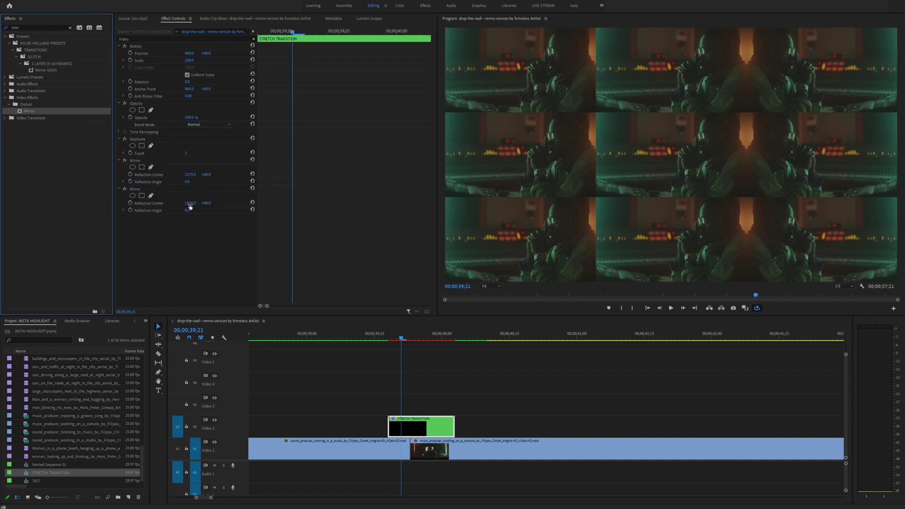
pyautogui.click(188, 211)
pyautogui.write('1')
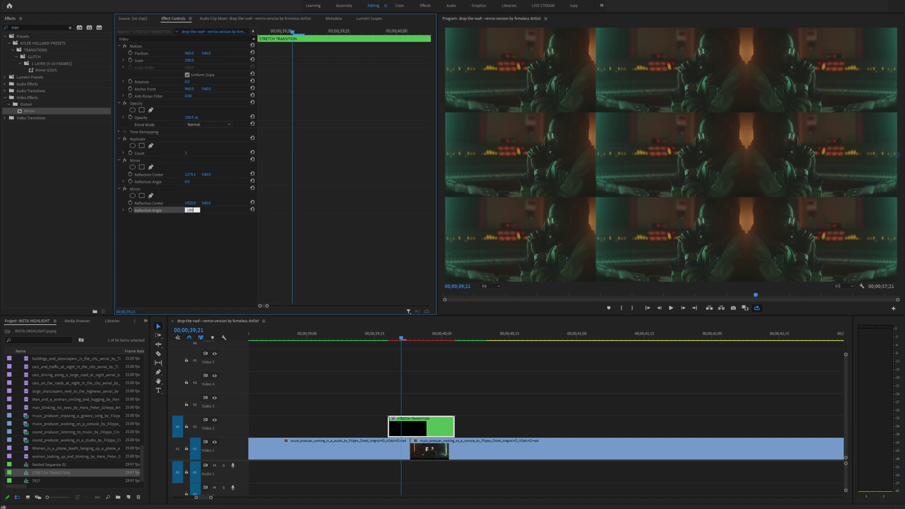
pyautogui.write('80')
pyautogui.press('Return')
# Set the second Mirror's horizontal reflection center to 640 and check the mirrored tiles full screen.
pyautogui.moveTo(190, 203); pyautogui.dragTo(114, 203)
pyautogui.moveTo(190, 203); pyautogui.dragTo(133, 203)
pyautogui.moveTo(189, 203)
pyautogui.mouseDown()
pyautogui.moveTo(108, 203)
pyautogui.moveTo(206, 203)
pyautogui.mouseUp()
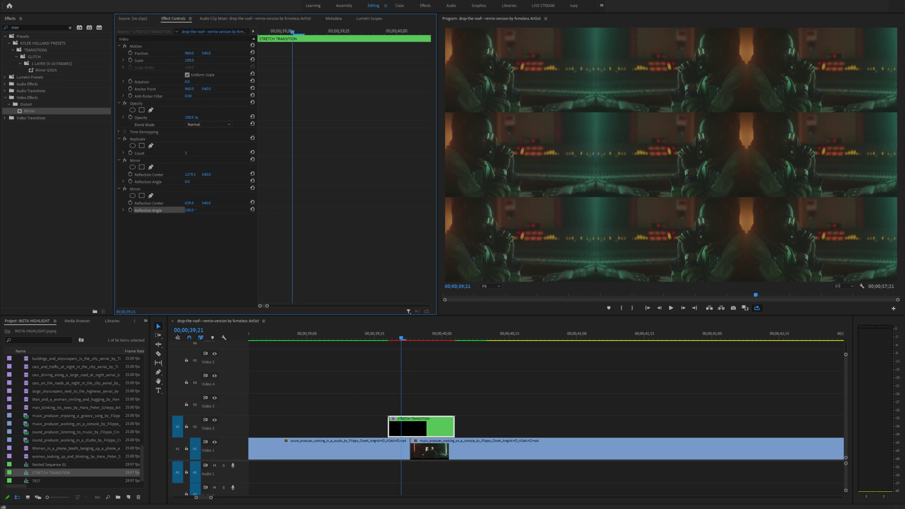
pyautogui.press('Down')
pyautogui.press('`')
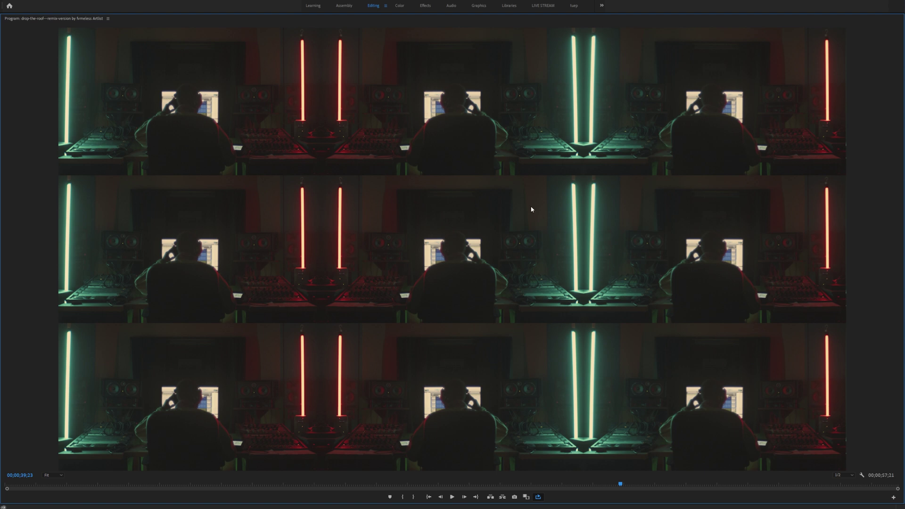
pyautogui.press('`')
pyautogui.press('Left')
pyautogui.press('Left')
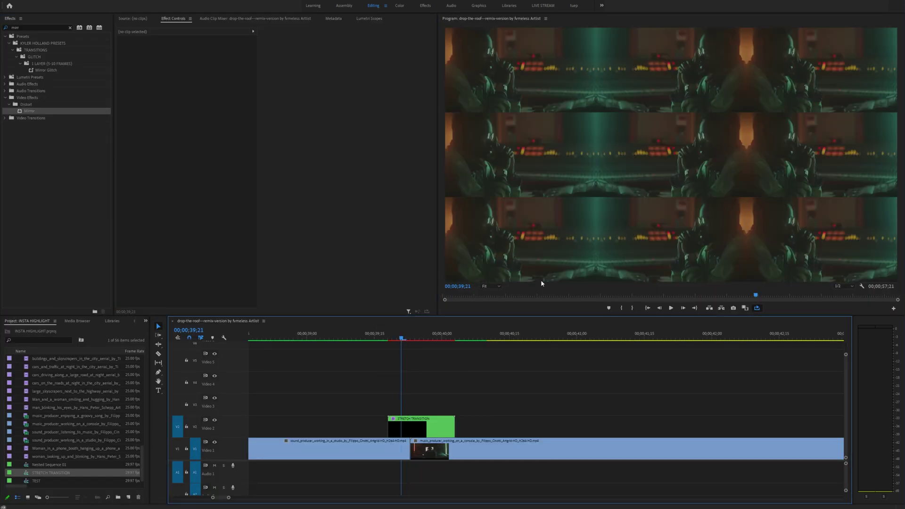
# Apply the Transform effect from the Distort group to the STRETCH TRANSITION nest.
pyautogui.click(416, 431)
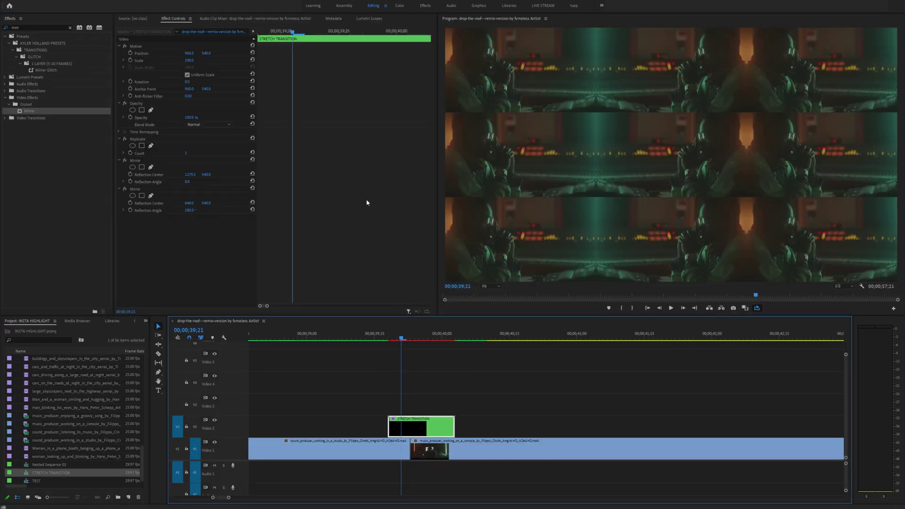
pyautogui.doubleClick(29, 28)
pyautogui.write('transf')
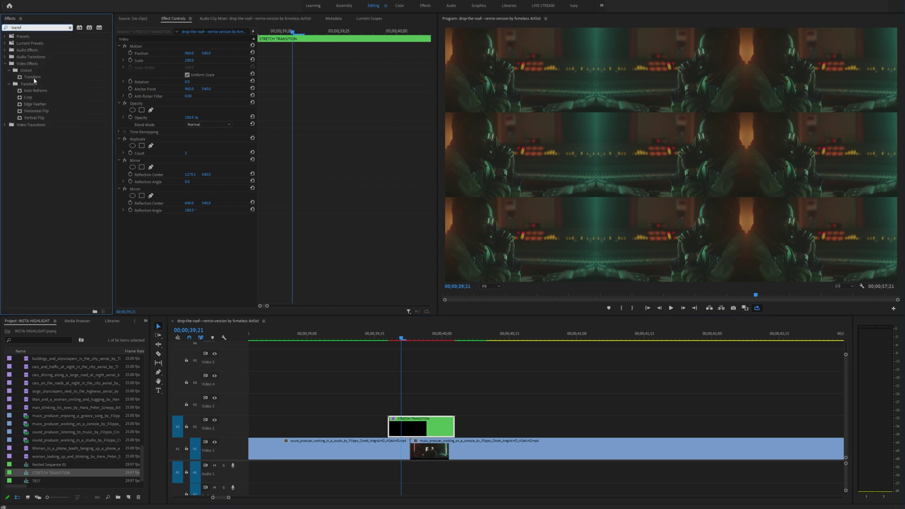
pyautogui.moveTo(32, 78); pyautogui.dragTo(423, 424)
pyautogui.scroll(-2, 181, 234)
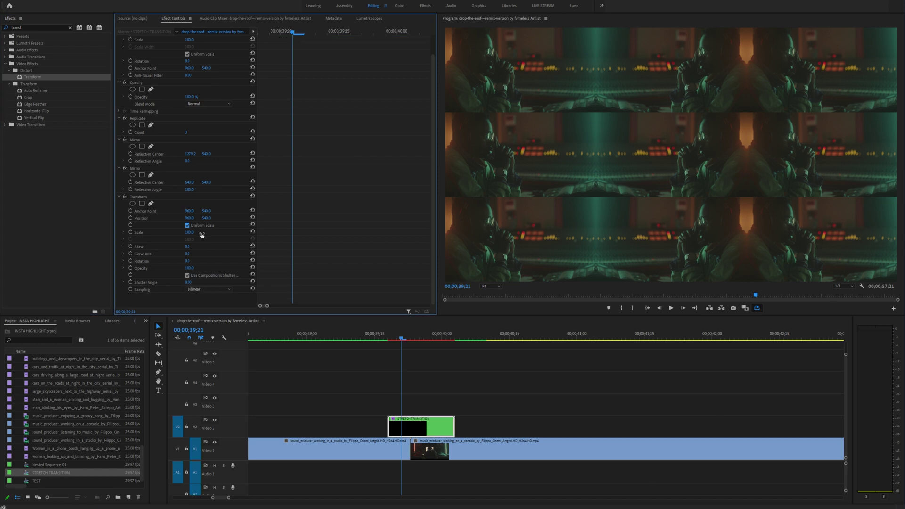
# Turn off Uniform Scale in the Transform effect and set both Scale Height and Scale Width to 300.
pyautogui.click(188, 226)
pyautogui.click(193, 232)
pyautogui.write('300')
pyautogui.press('Return')
pyautogui.click(191, 239)
pyautogui.write('3')
pyautogui.press('Return')
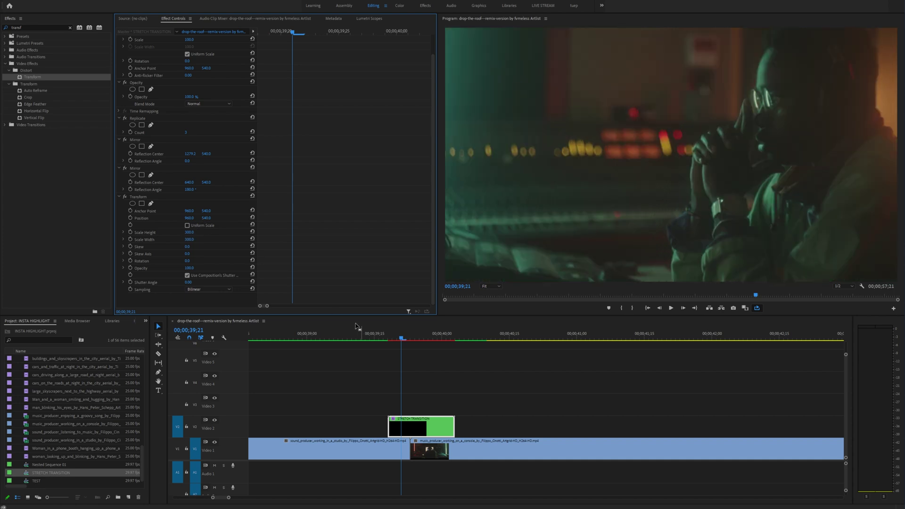
# Try out a reduced Scale Width in the Transform effect to preview the horizontal stretch.
pyautogui.click(479, 380)
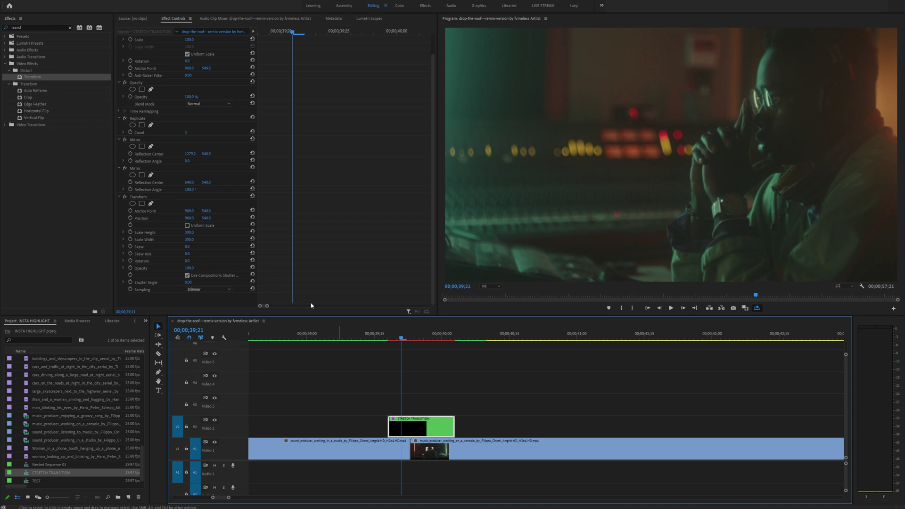
pyautogui.click(189, 240)
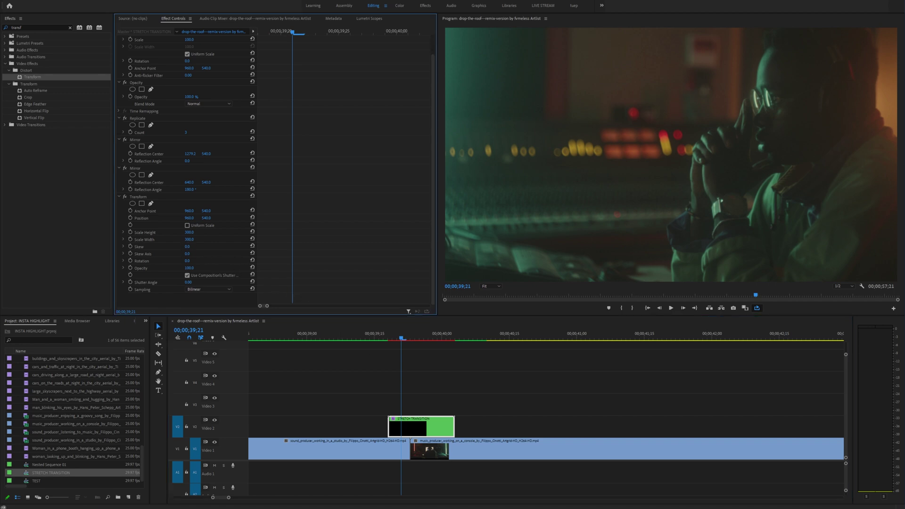
pyautogui.moveTo(189, 239); pyautogui.dragTo(146, 240)
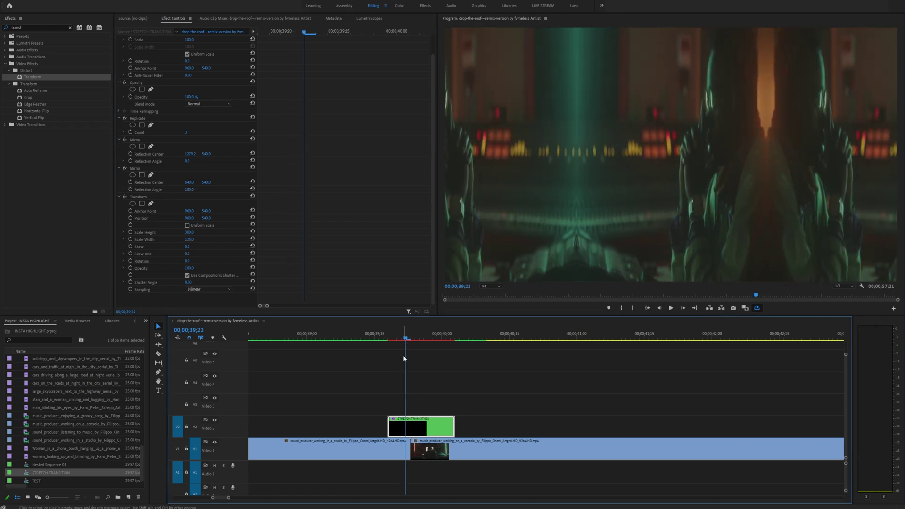
# Split the STRETCH TRANSITION nest at the cut between the two clips.
pyautogui.moveTo(406, 338); pyautogui.dragTo(396, 338)
pyautogui.press('c')
pyautogui.click(412, 426)
pyautogui.press('v')
pyautogui.click(438, 430)
# Keyframe the Transform Scale Width at 300 on the first frame of the first nest part, 00;00;39;18.
pyautogui.click(398, 431)
pyautogui.moveTo(398, 338); pyautogui.dragTo(401, 338)
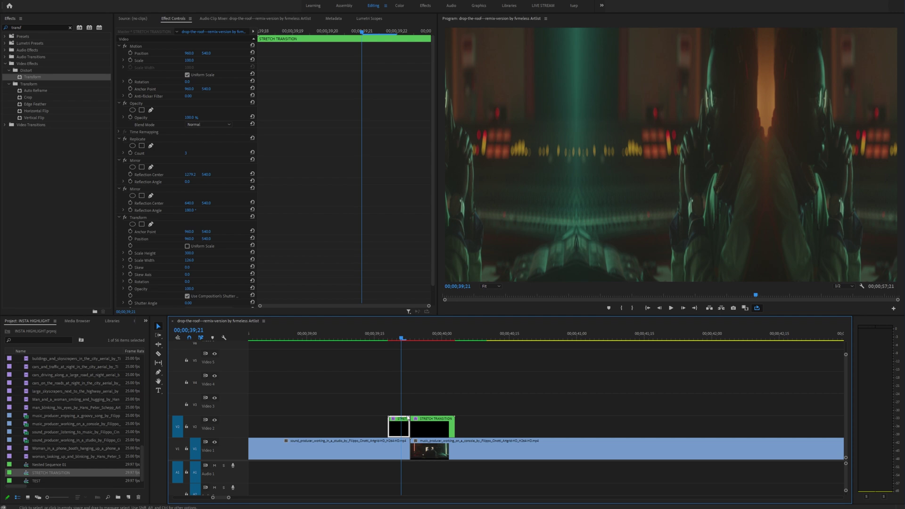
pyautogui.press('Left')
pyautogui.press('Left')
pyautogui.scroll(-1, 329, 257)
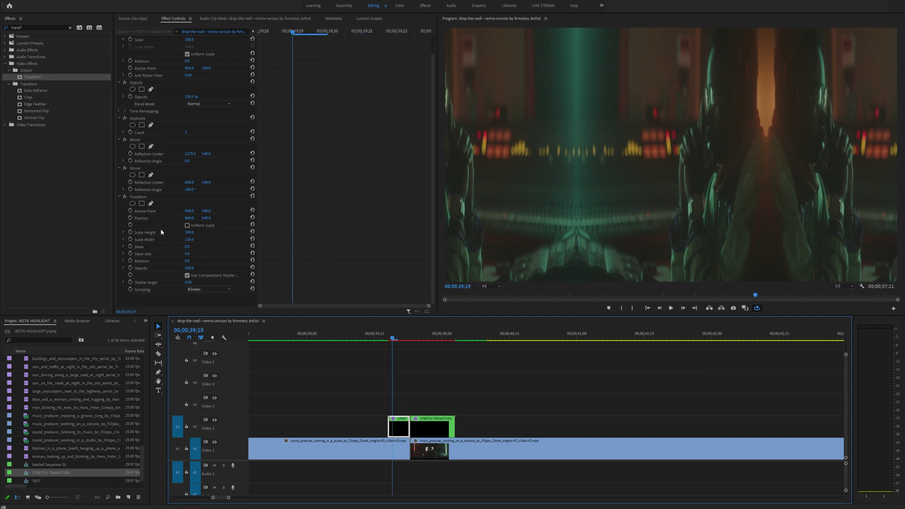
pyautogui.click(289, 42)
pyautogui.press('Left')
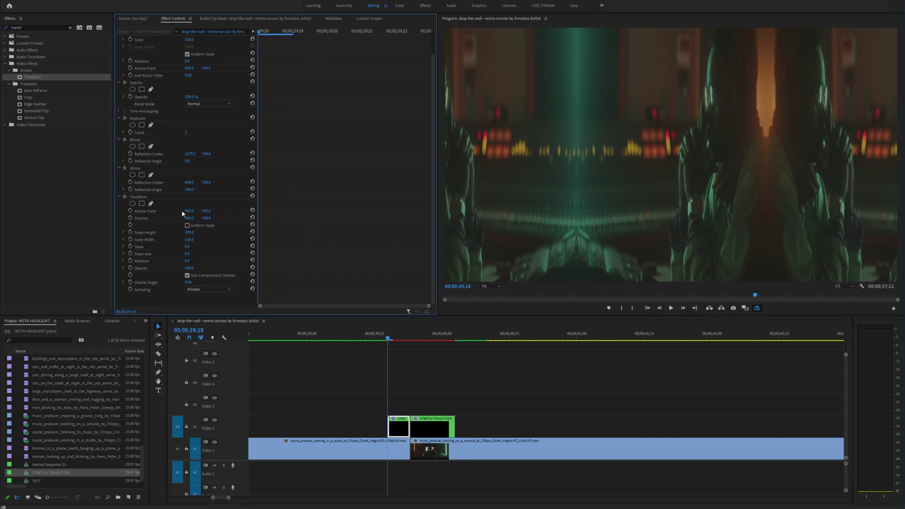
pyautogui.click(189, 239)
pyautogui.write('300')
pyautogui.press('Return')
pyautogui.click(130, 239)
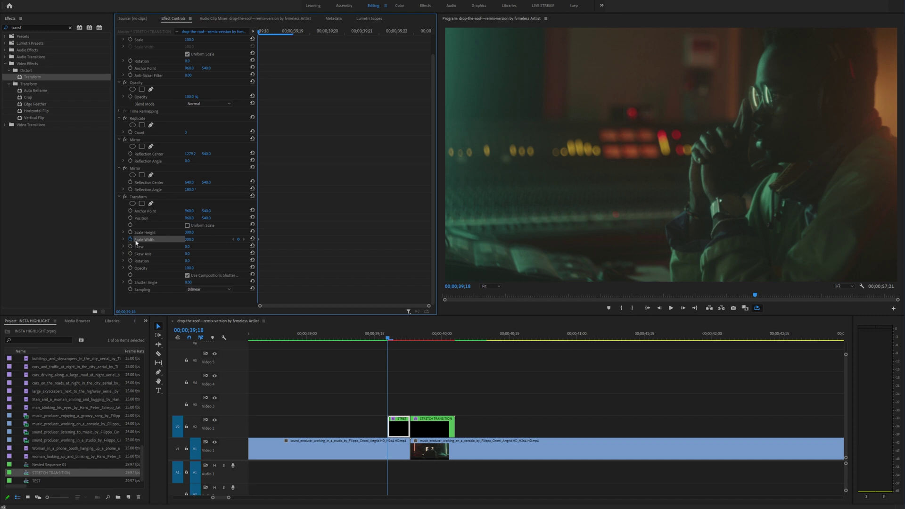
# Add a Scale Width keyframe of 100 at 00;00;39;22 on the first nest part.
pyautogui.click(405, 33)
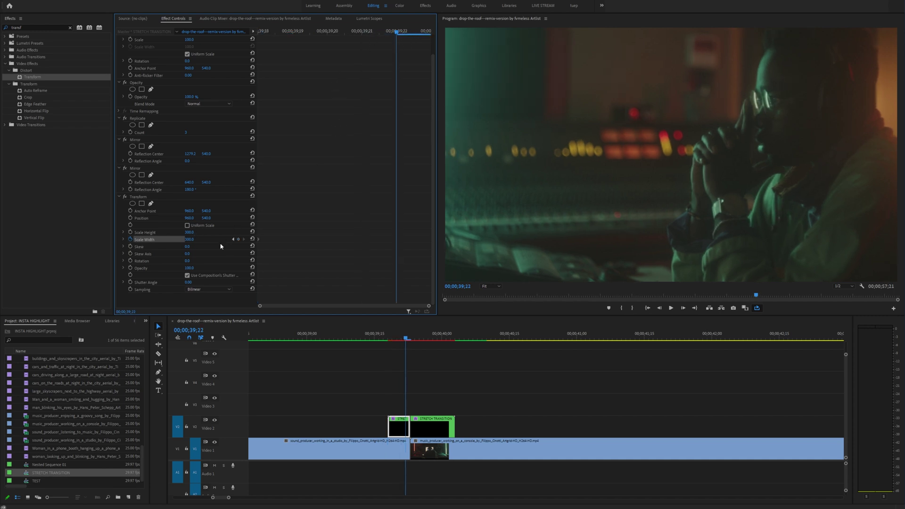
pyautogui.click(191, 239)
pyautogui.write('100')
pyautogui.press('Return')
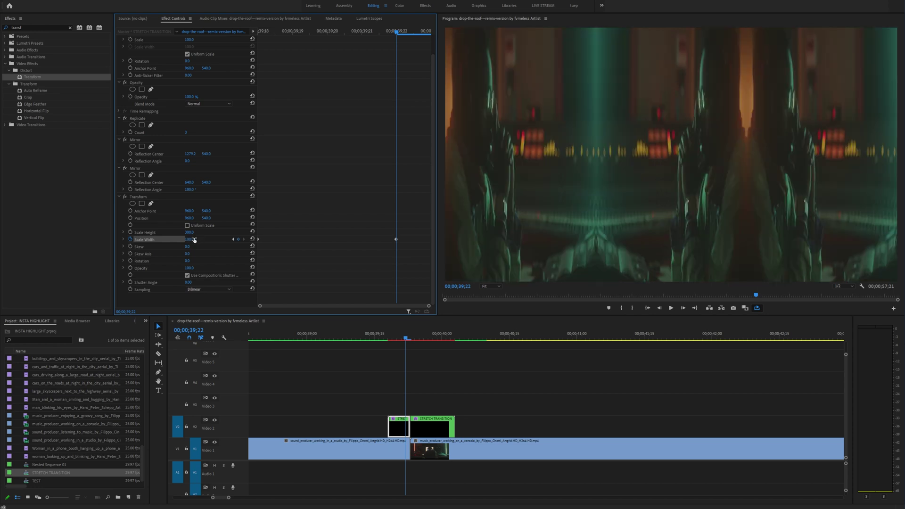
# Set the first Scale Width keyframe to Ease Out and the last one to Ease In.
pyautogui.rightClick(262, 239)
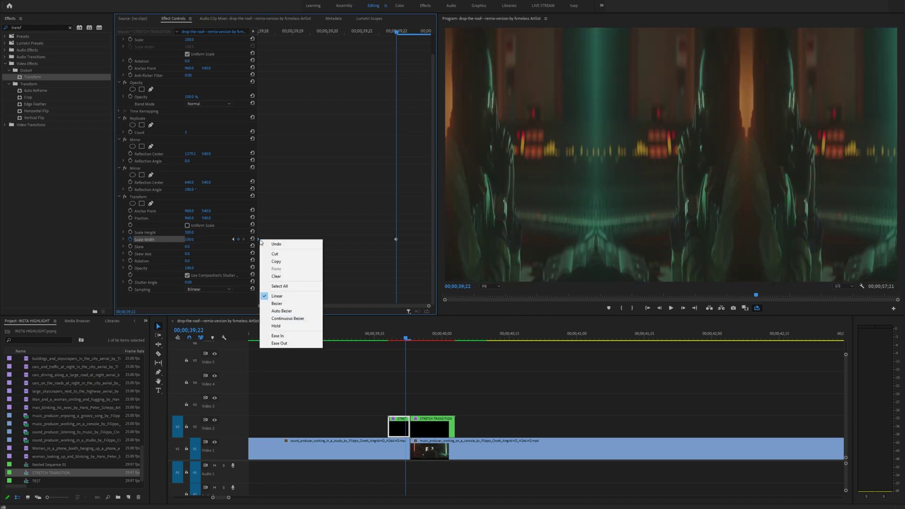
pyautogui.click(282, 343)
pyautogui.rightClick(396, 240)
pyautogui.click(417, 335)
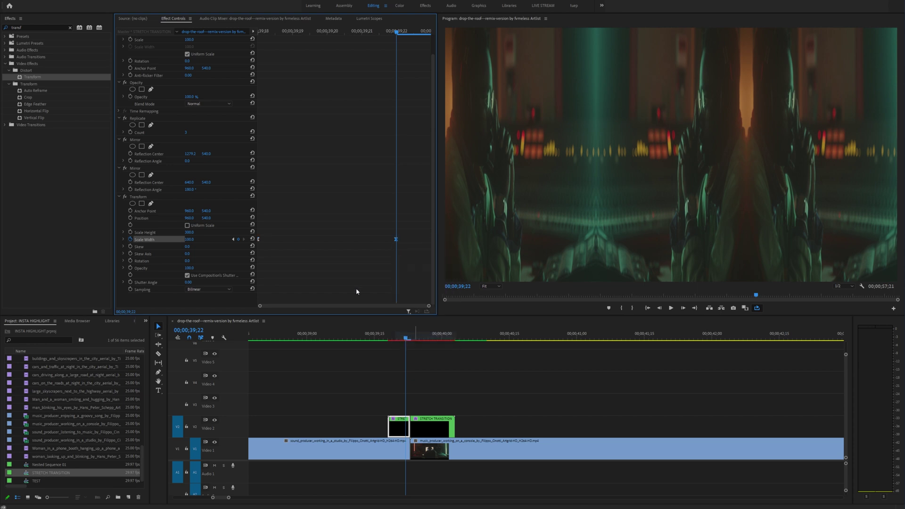
# Turn off Use Composition's Shutter Angle in the Transform effect and set a custom shutter angle for motion blur.
pyautogui.click(187, 276)
pyautogui.click(191, 282)
pyautogui.write('360')
pyautogui.press('Return')
# Reshape the Scale Width curve into a slow start with a steep finish, and move its last keyframe to the nest part's end.
pyautogui.click(123, 239)
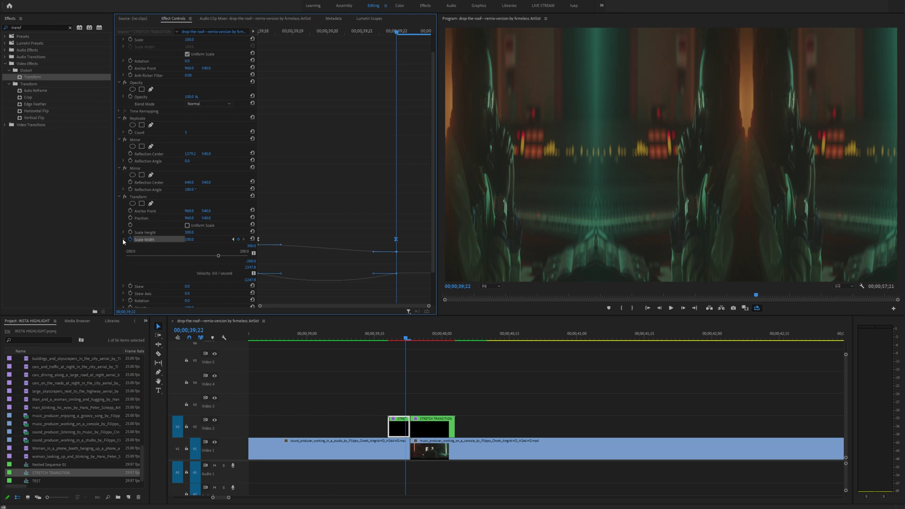
pyautogui.moveTo(296, 264); pyautogui.dragTo(295, 303)
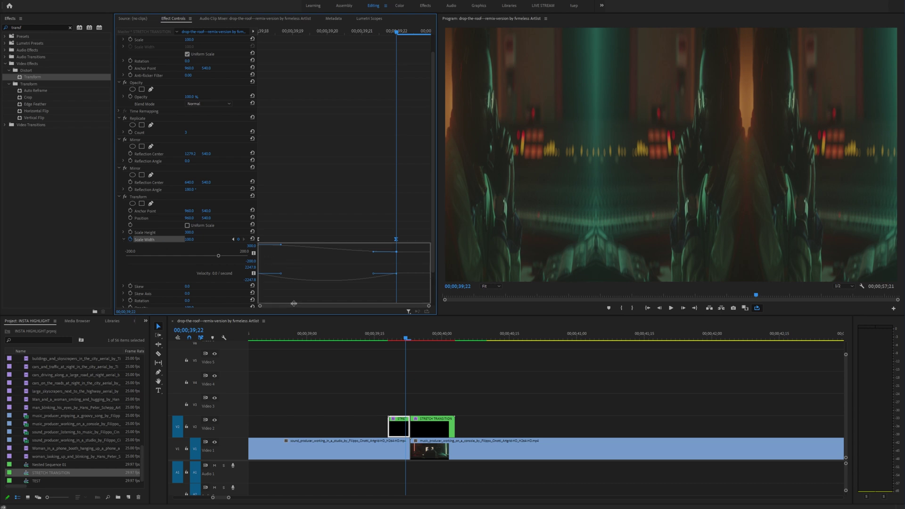
pyautogui.moveTo(282, 245); pyautogui.dragTo(377, 249)
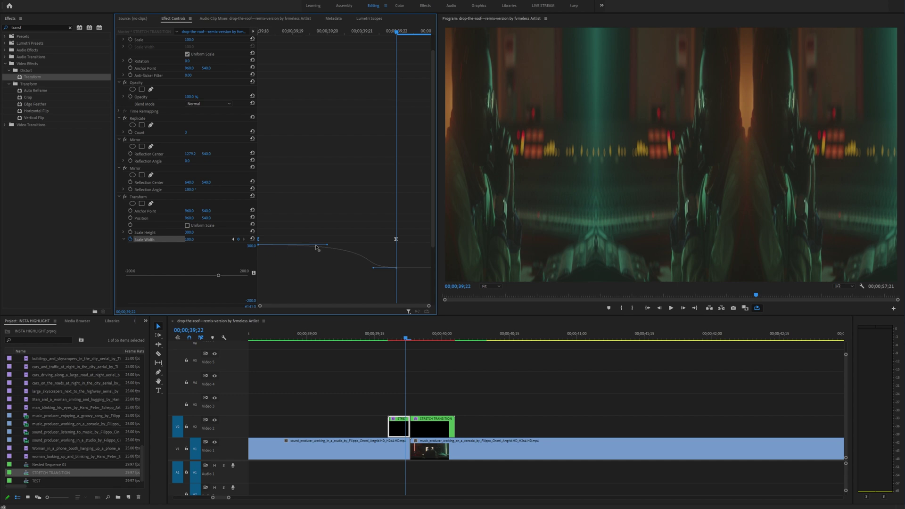
pyautogui.moveTo(396, 239); pyautogui.dragTo(409, 239)
pyautogui.moveTo(384, 269); pyautogui.dragTo(416, 268)
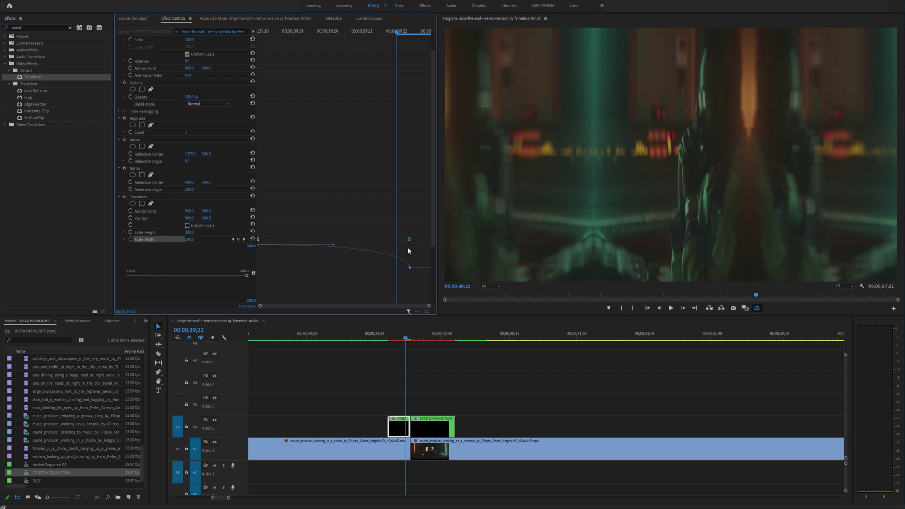
pyautogui.moveTo(408, 241); pyautogui.dragTo(488, 246)
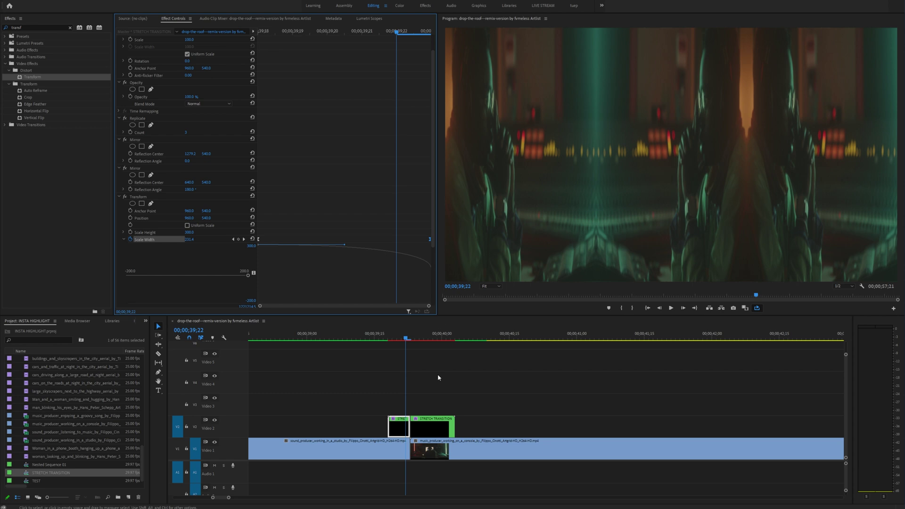
# Step frame by frame through the first nest part to check the stretch animation up to the clip cut.
pyautogui.moveTo(408, 342); pyautogui.dragTo(388, 339)
pyautogui.press('Right')
pyautogui.press('Right')
pyautogui.press('Right')
pyautogui.press('Right')
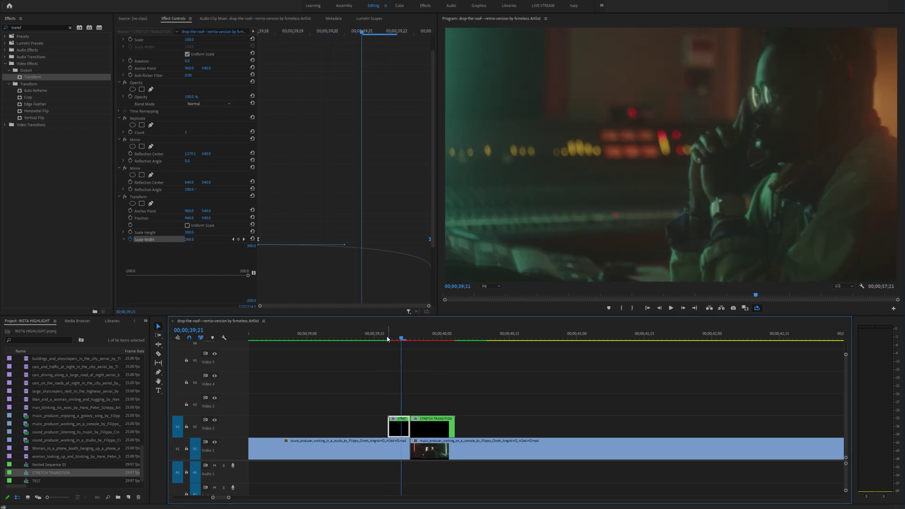
pyautogui.press('Right')
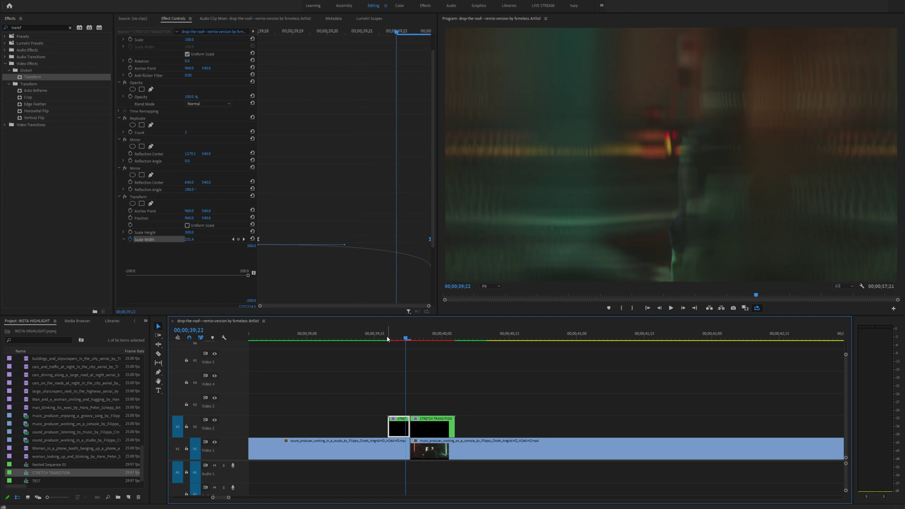
pyautogui.press('Right')
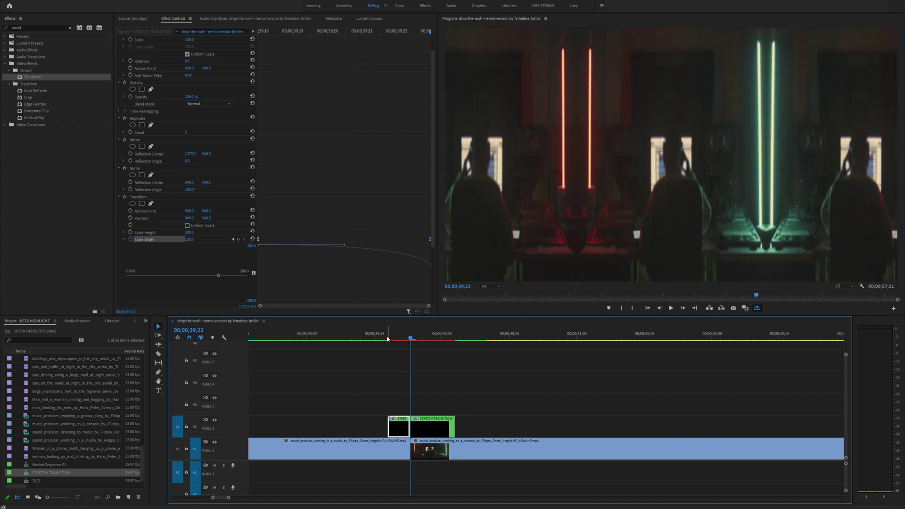
pyautogui.press('Left')
pyautogui.press('Right')
# Remove the Replicate, both Mirror and the Transform effects from the second STRETCH TRANSITION part.
pyautogui.click(423, 339)
pyautogui.click(432, 427)
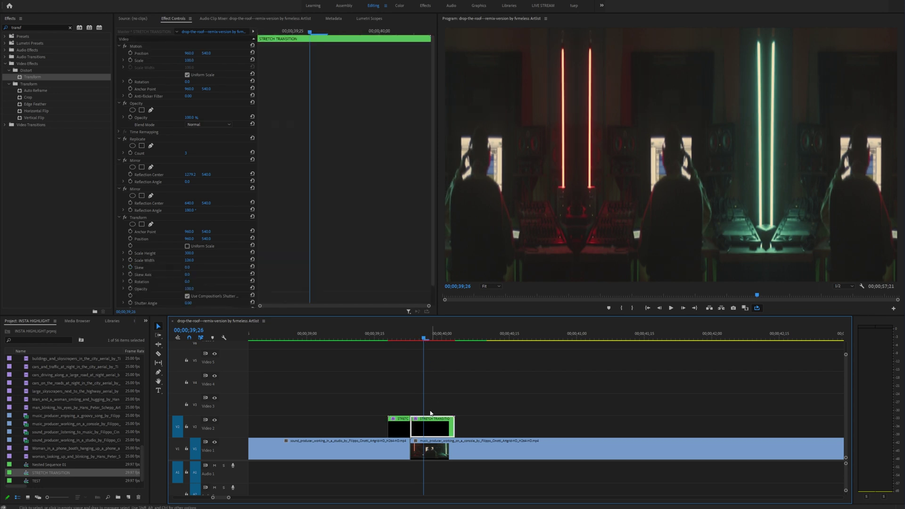
pyautogui.click(134, 140)
pyautogui.press('Delete')
pyautogui.press('Delete')
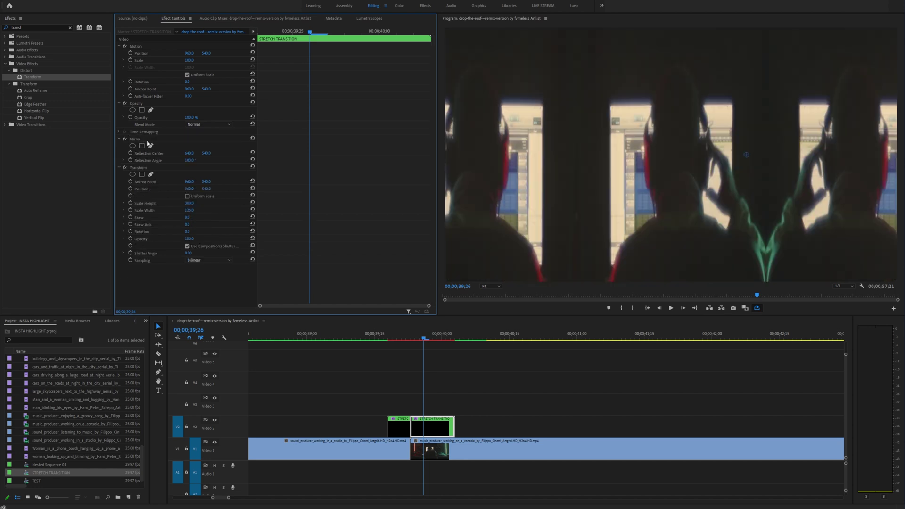
pyautogui.press('Delete')
pyautogui.press('Delete')
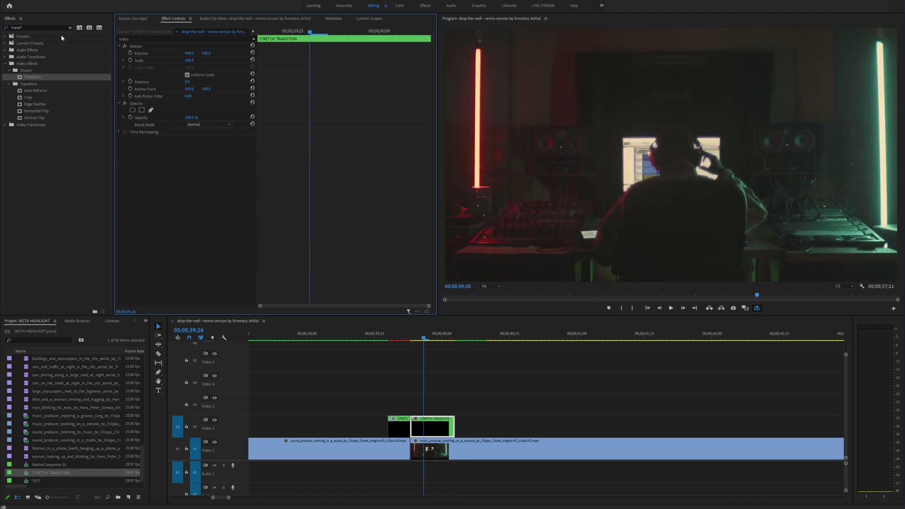
# Apply the Crop effect to the second STRETCH TRANSITION part with Zoom enabled, working at its first frame.
pyautogui.click(50, 28)
pyautogui.write('crop')
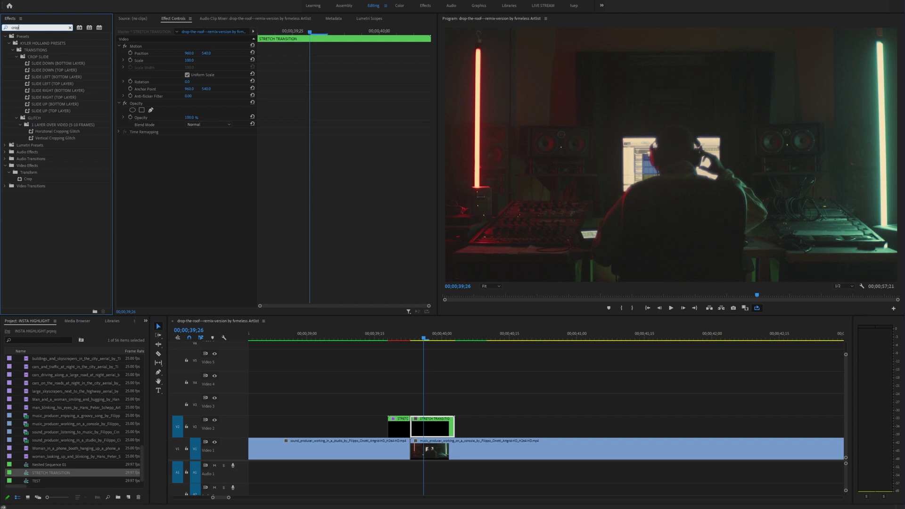
pyautogui.moveTo(29, 181); pyautogui.dragTo(441, 426)
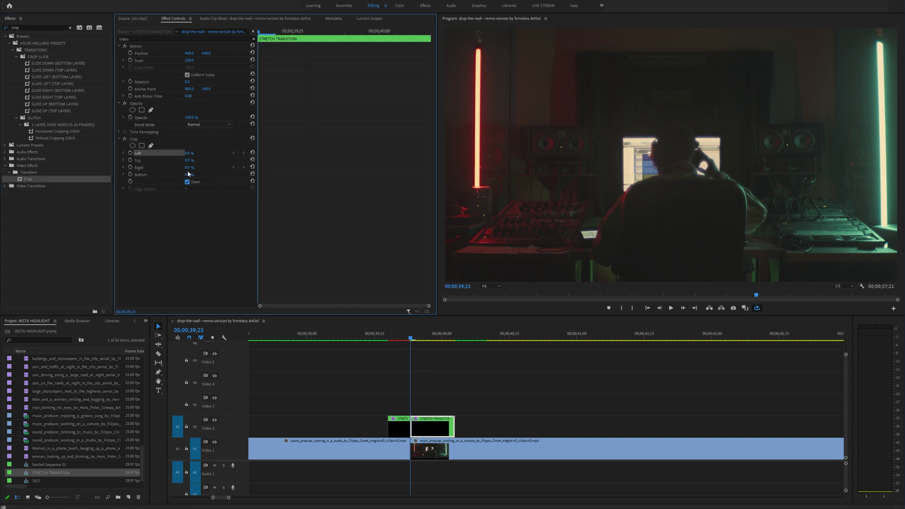
pyautogui.press('Return')
# Set the Crop effect's Left and Right to 40% and keyframe both at 00;00;39;23.
pyautogui.moveTo(190, 154)
pyautogui.mouseDown()
pyautogui.moveTo(165, 153)
pyautogui.moveTo(187, 155)
pyautogui.mouseUp()
pyautogui.click(190, 154)
pyautogui.write('40')
pyautogui.press('Return')
pyautogui.click(193, 167)
pyautogui.write('40')
pyautogui.press('Return')
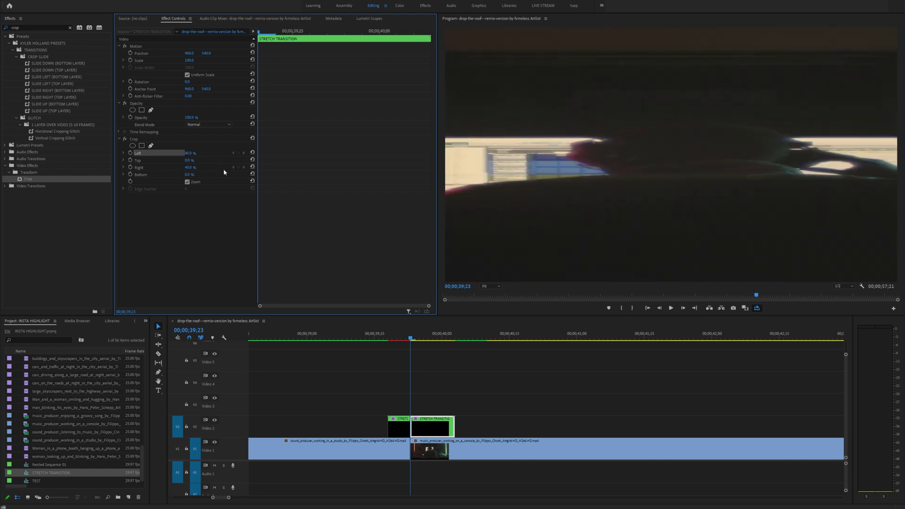
pyautogui.click(130, 152)
pyautogui.click(131, 167)
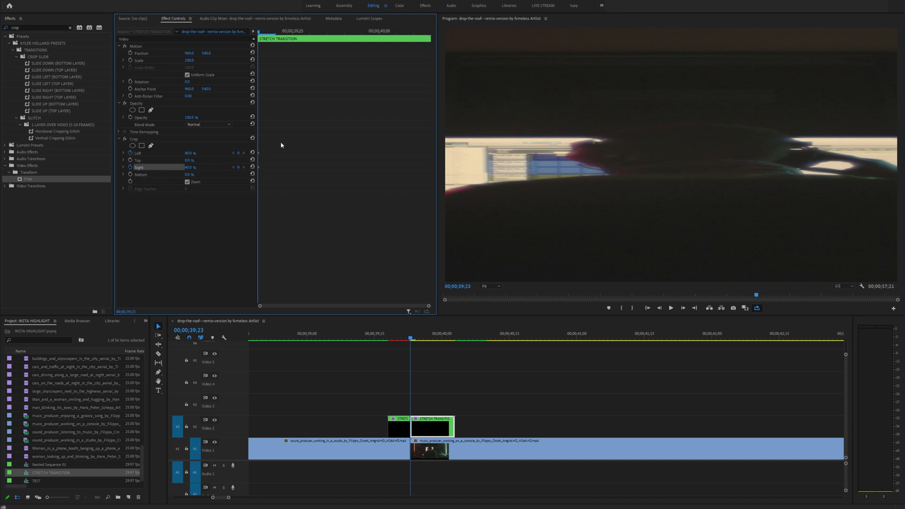
# Reset the Crop effect's Left and Right to 0% at 00;00;40;02, near the end of the second STRETCH TRANSITION part.
pyautogui.click(426, 32)
pyautogui.moveTo(422, 33); pyautogui.dragTo(410, 33)
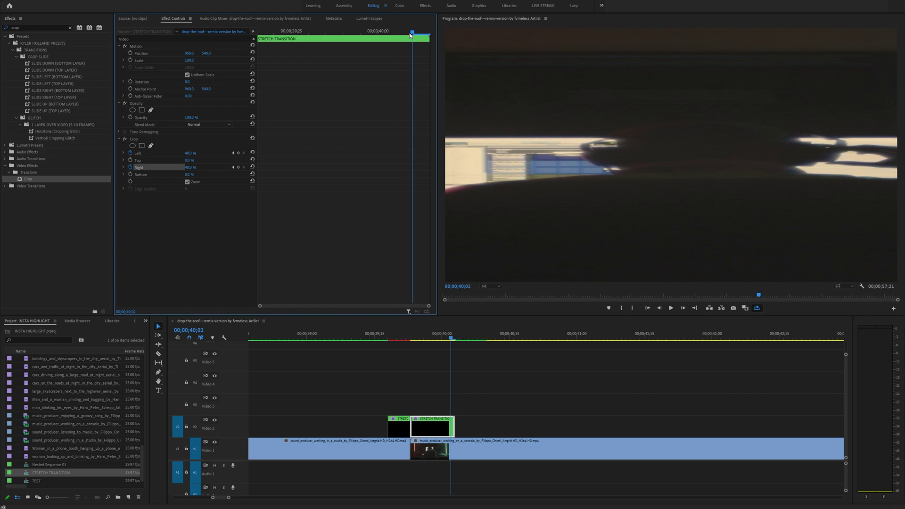
pyautogui.click(252, 167)
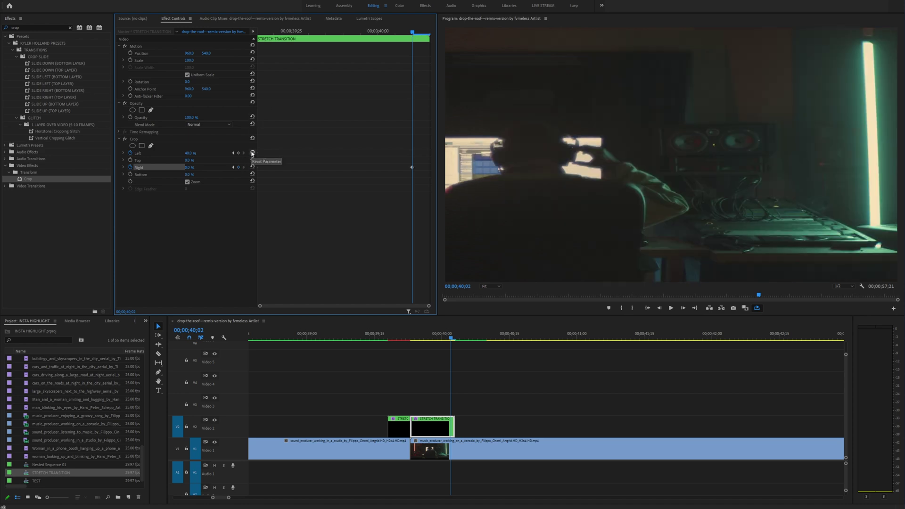
pyautogui.click(252, 153)
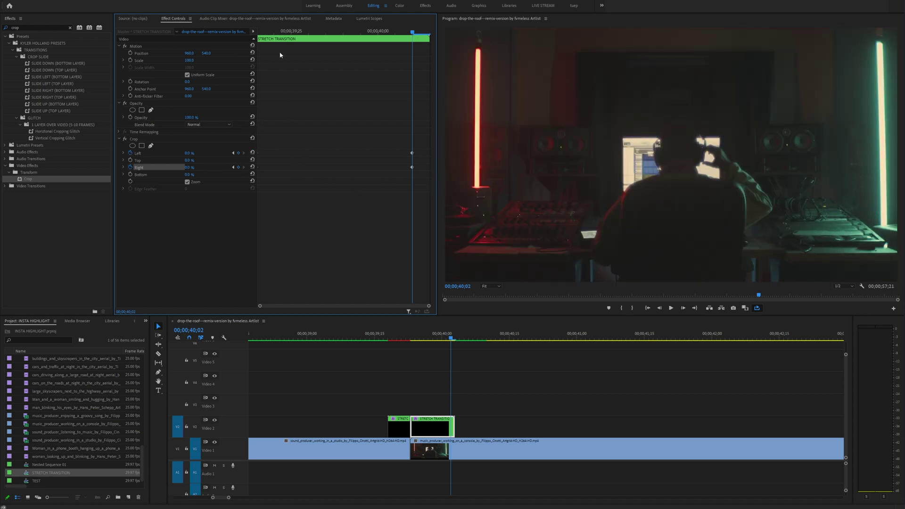
# Apply Ease Out to the first Left and Right Crop keyframes and Ease In to the last ones.
pyautogui.moveTo(276, 33); pyautogui.dragTo(243, 37)
pyautogui.rightClick(258, 167)
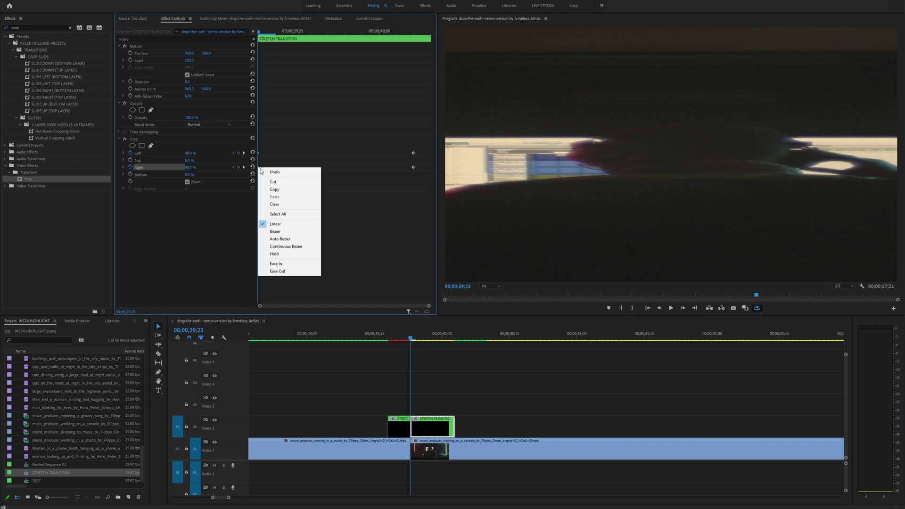
pyautogui.click(301, 258)
pyautogui.rightClick(413, 168)
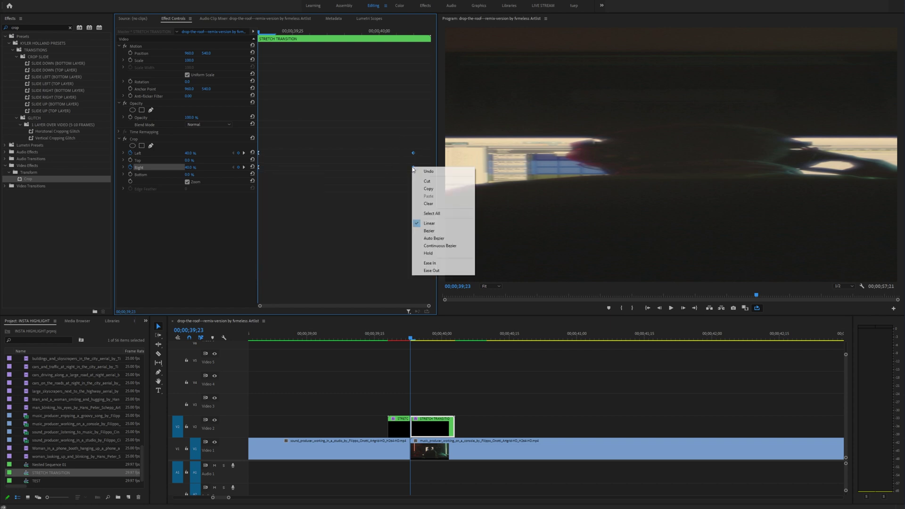
pyautogui.click(430, 262)
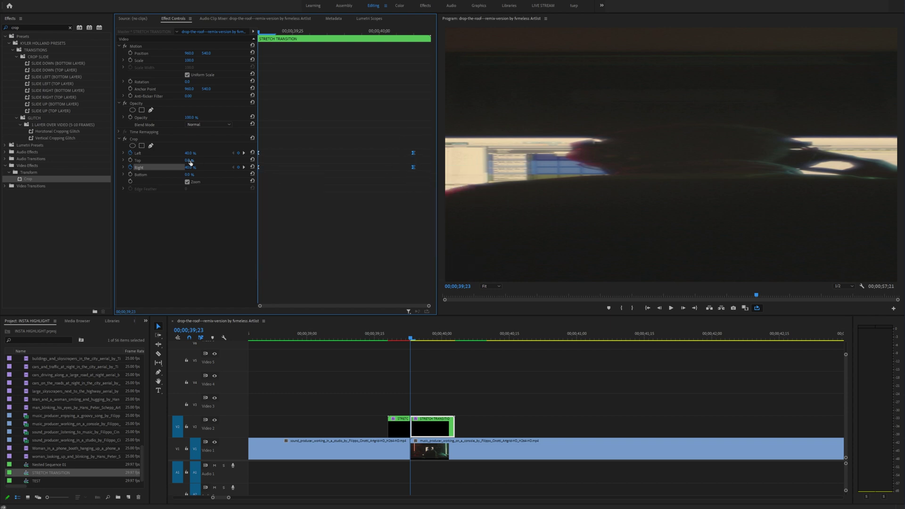
# Shape the Crop Left and Right velocity curves to start fast and settle slowly, with their last keyframes at the clip's end.
pyautogui.click(123, 153)
pyautogui.click(124, 207)
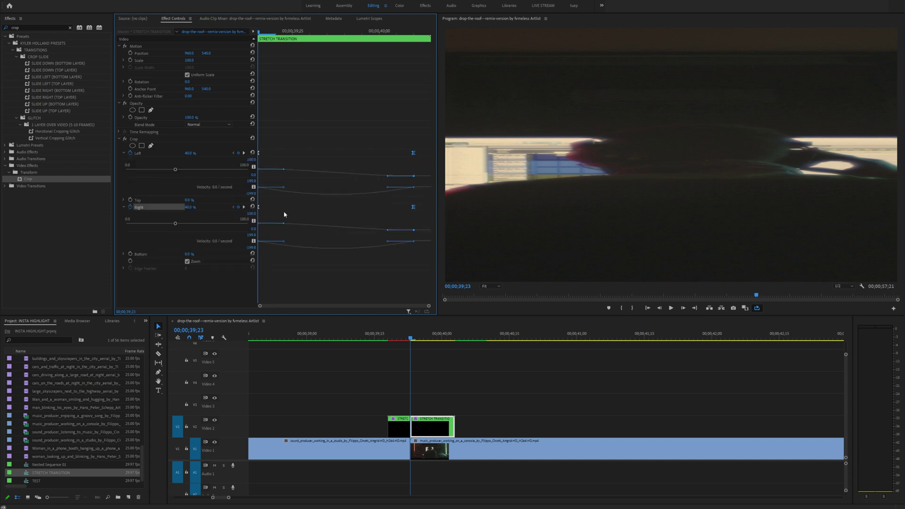
pyautogui.moveTo(294, 231); pyautogui.dragTo(252, 255)
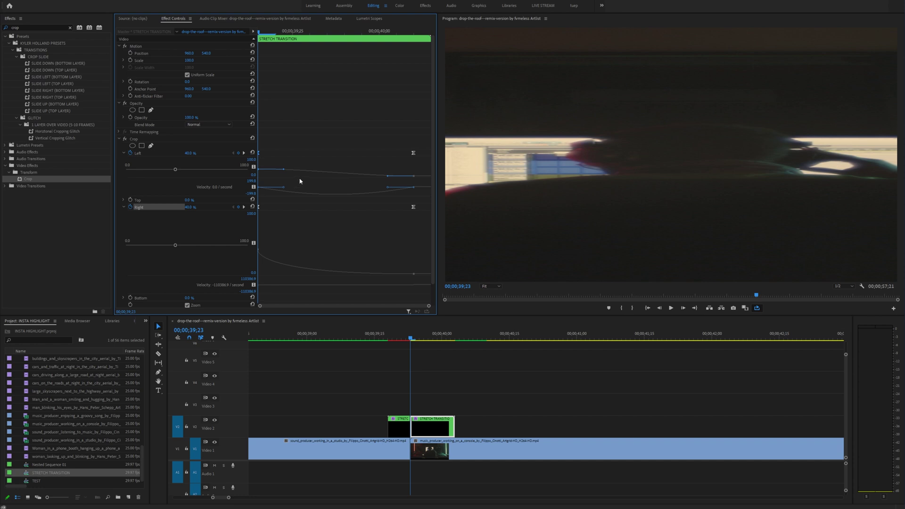
pyautogui.moveTo(299, 220); pyautogui.dragTo(299, 262)
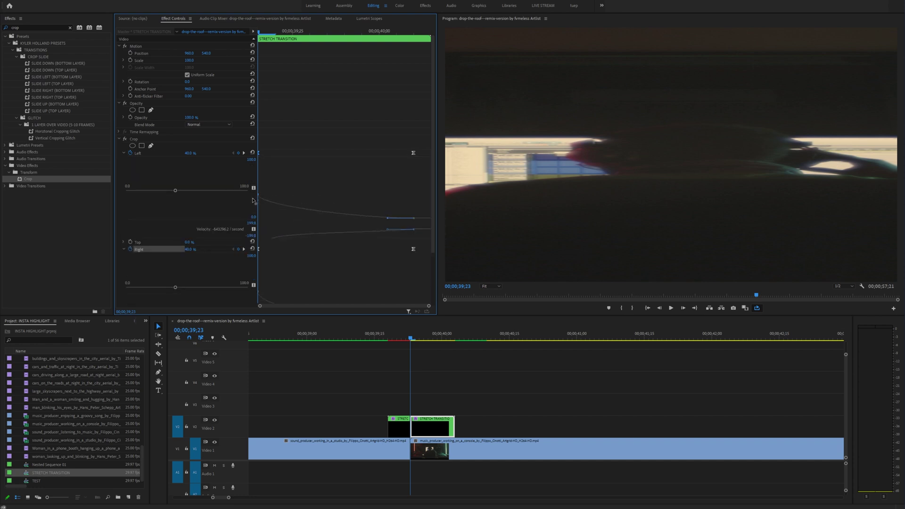
pyautogui.moveTo(386, 219); pyautogui.dragTo(351, 220)
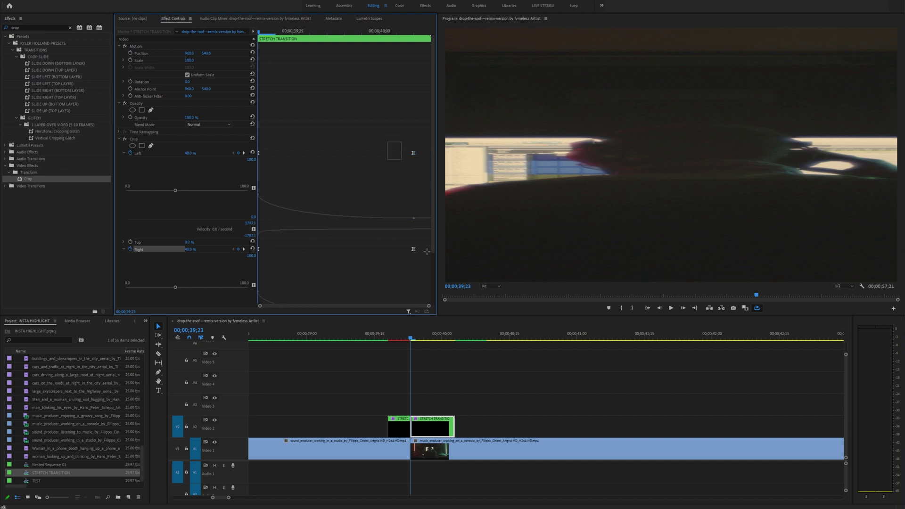
pyautogui.moveTo(415, 251); pyautogui.dragTo(488, 252)
pyautogui.scroll(-3, 315, 197)
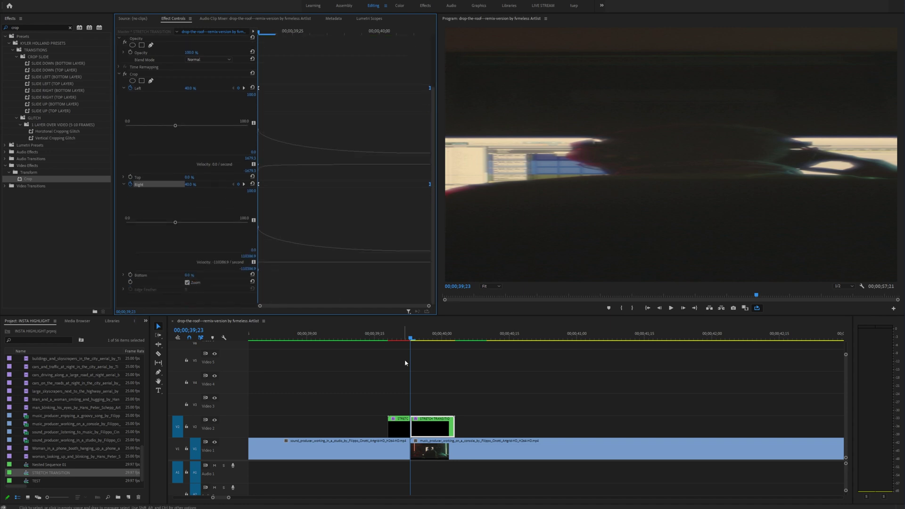
# Play back the stretch transition several times from just before the cut to check how it looks.
pyautogui.moveTo(401, 338); pyautogui.dragTo(375, 335)
pyautogui.press('space')
pyautogui.click(352, 335)
pyautogui.press('space')
pyautogui.click(355, 334)
pyautogui.press('space')
pyautogui.press('space')
pyautogui.moveTo(388, 333); pyautogui.dragTo(361, 338)
pyautogui.press('space')
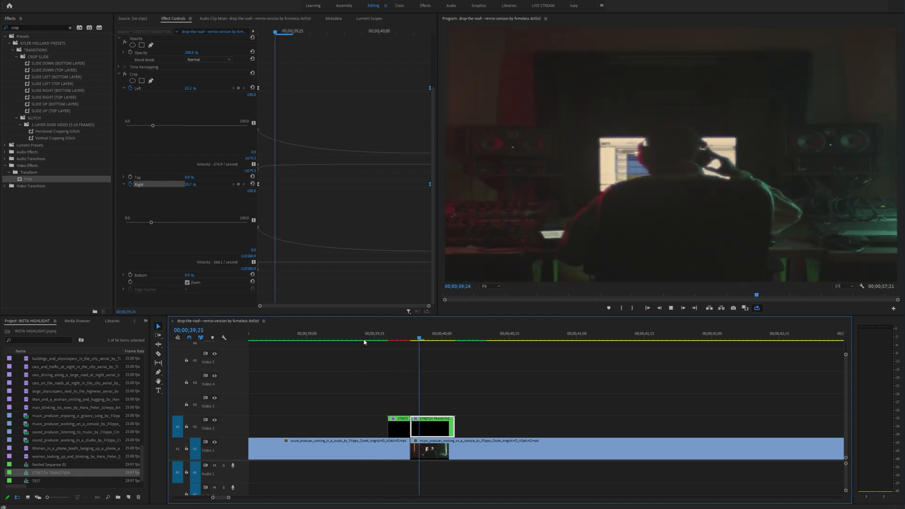
pyautogui.click(356, 338)
pyautogui.press('space')
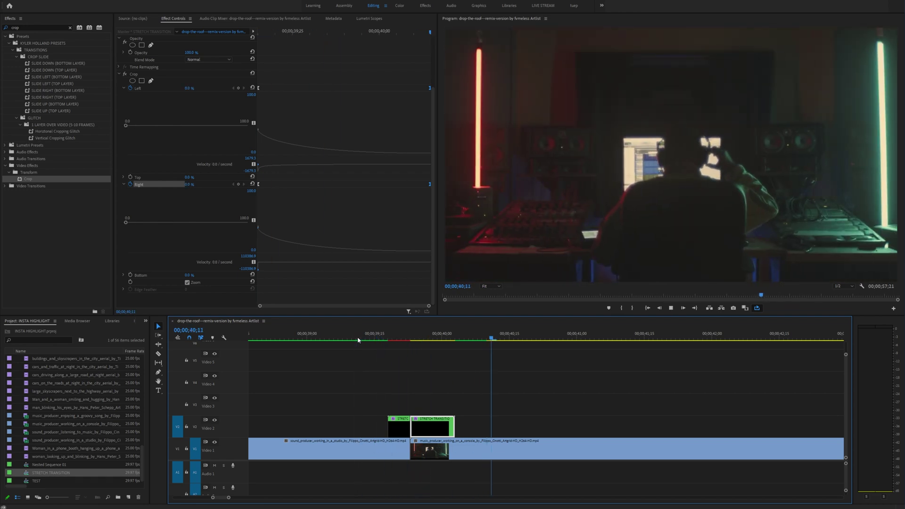
pyautogui.click(358, 339)
pyautogui.click(357, 339)
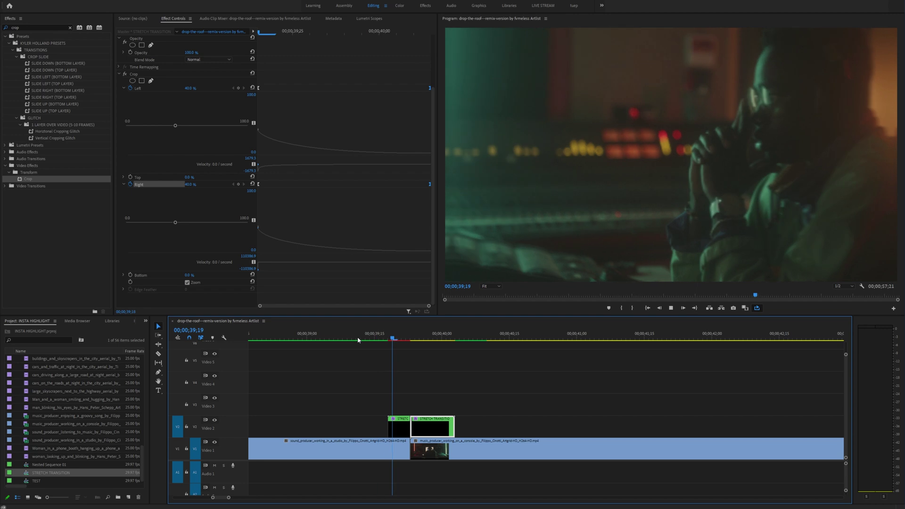
pyautogui.click(358, 339)
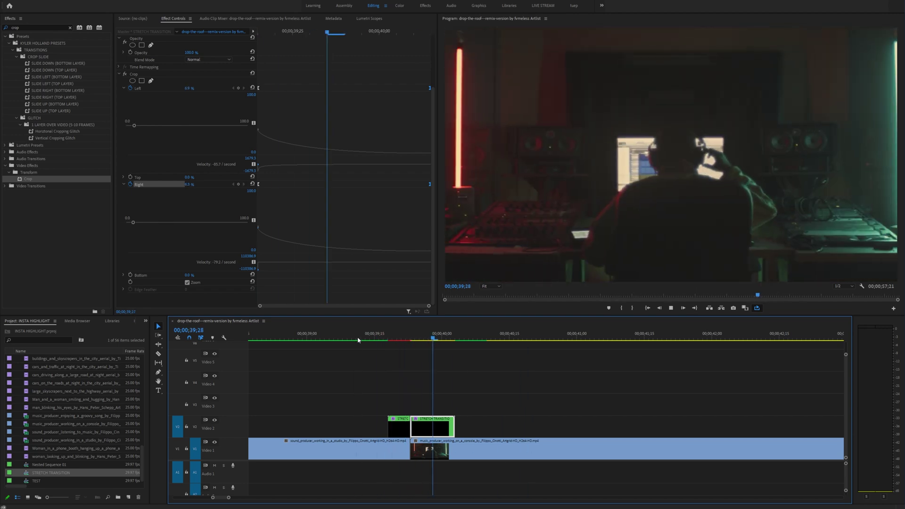
pyautogui.press('space')
pyautogui.click(358, 338)
pyautogui.press('space')
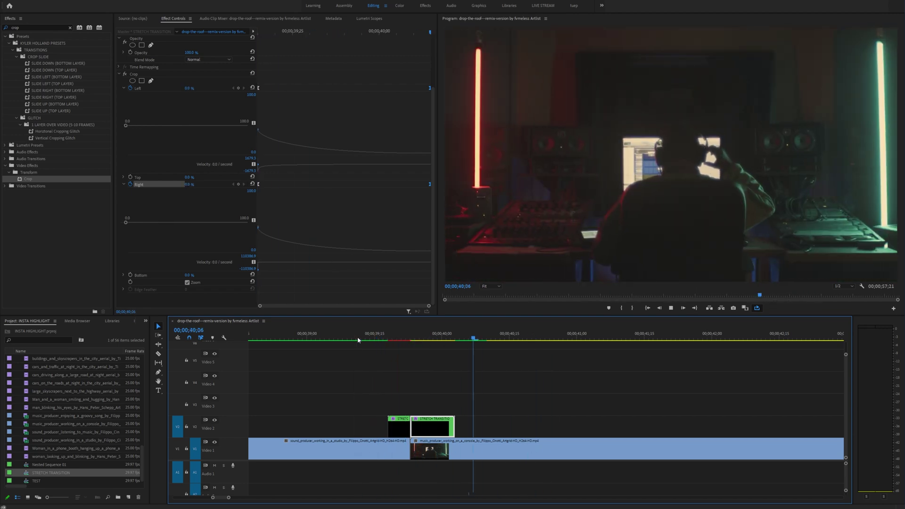
# Play the earlier part of the sequence around 00;00;14;06 to review the finished transitions there.
pyautogui.click(380, 356)
pyautogui.press('-')
pyautogui.press('-')
pyautogui.press('-')
pyautogui.press('-')
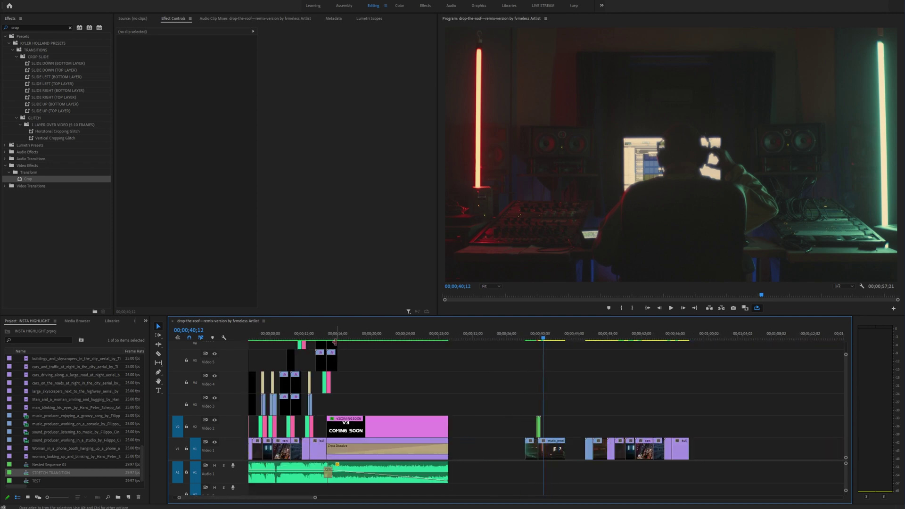
pyautogui.click(323, 333)
pyautogui.press('=')
pyautogui.press('=')
pyautogui.press('=')
pyautogui.press('=')
pyautogui.press('=')
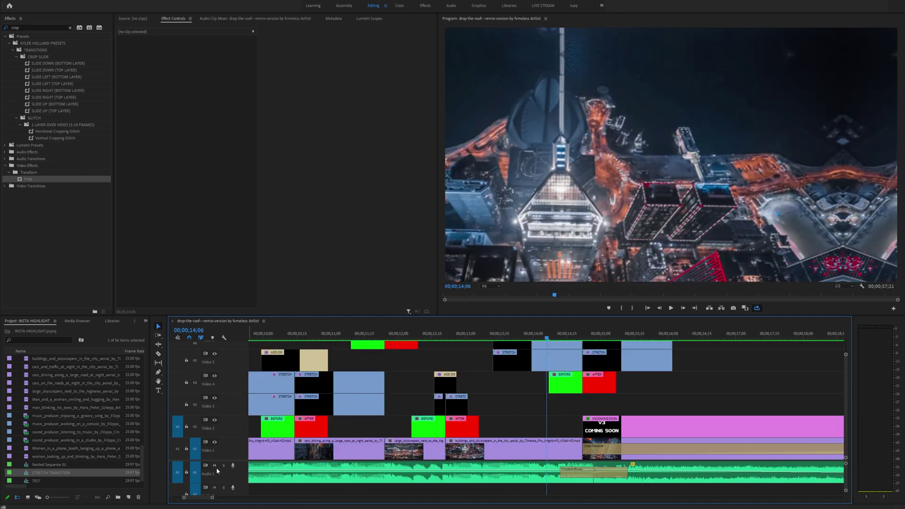
pyautogui.moveTo(508, 335)
pyautogui.mouseDown()
pyautogui.moveTo(499, 335)
pyautogui.moveTo(621, 325)
pyautogui.moveTo(510, 332)
pyautogui.mouseUp()
pyautogui.press('space')
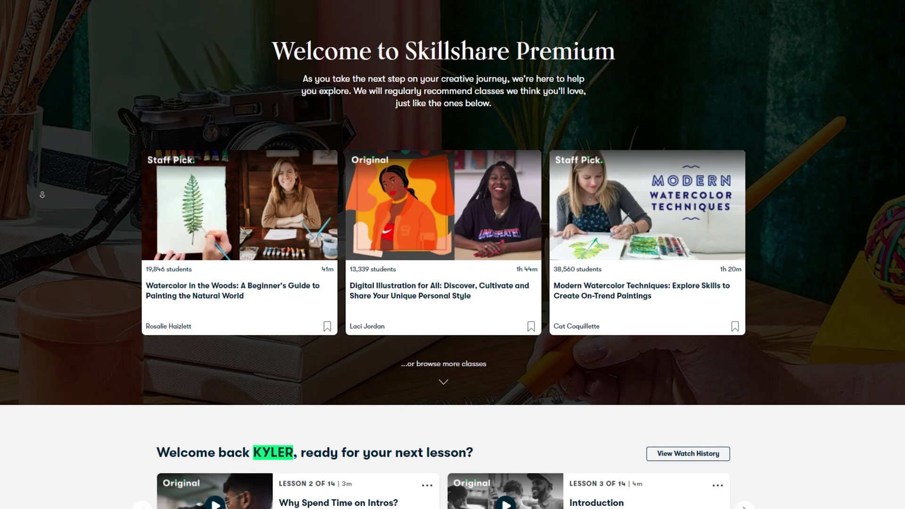
# Switch to Skillshare and look through its class categories and the video-editing class pages.
pyautogui.scroll(-7, 41, 197)
pyautogui.scroll(-3, 42, 197)
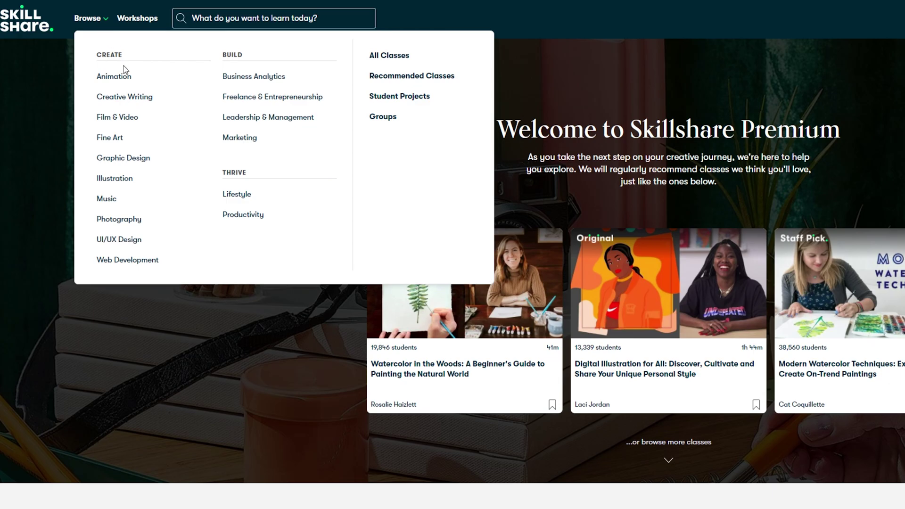
pyautogui.click(123, 183)
pyautogui.click(371, 377)
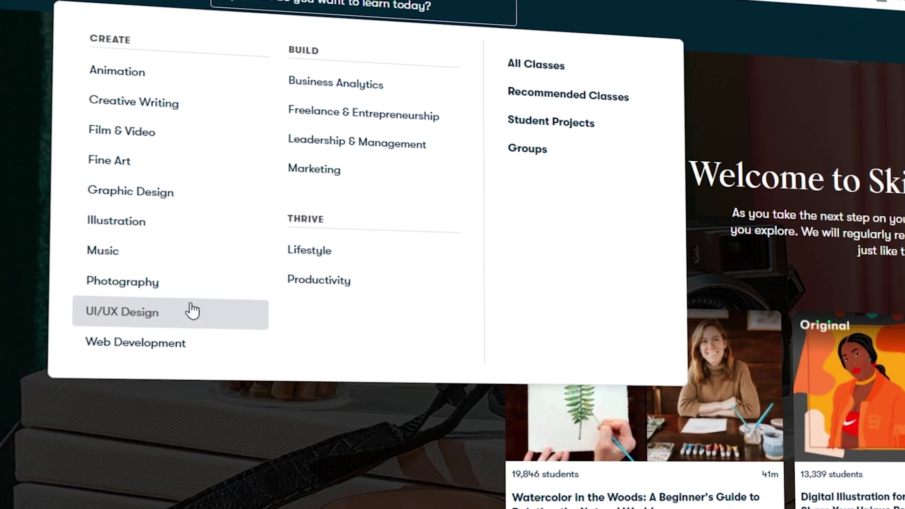
pyautogui.click(185, 343)
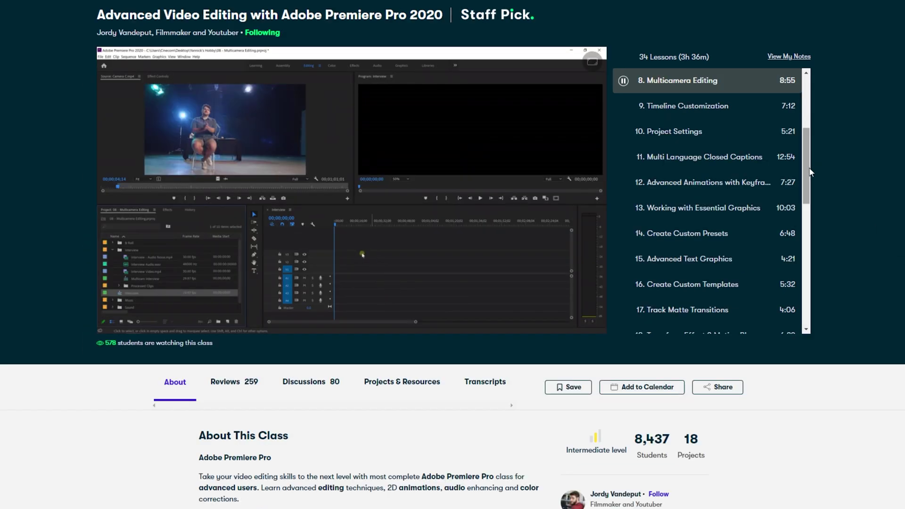
pyautogui.moveTo(811, 172); pyautogui.dragTo(815, 288)
pyautogui.scroll(-1, 814, 288)
pyautogui.scroll(-6, 351, 271)
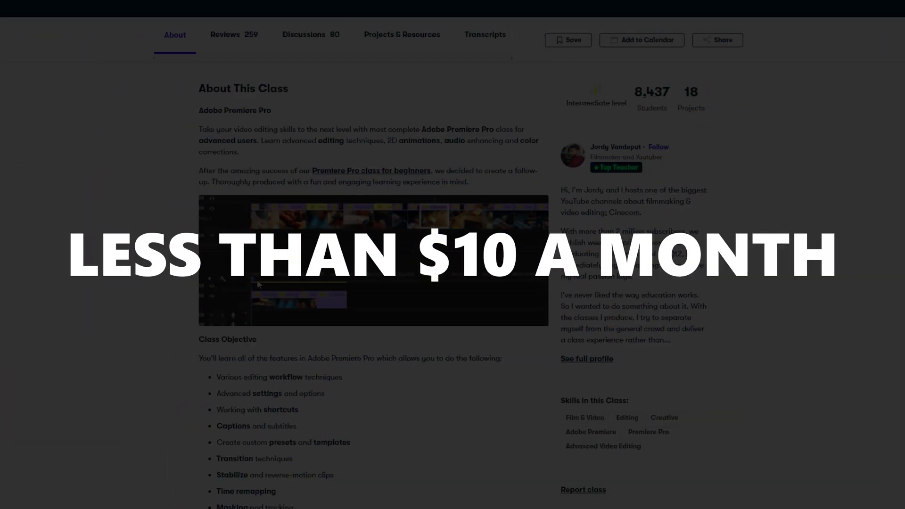
pyautogui.scroll(-4, 113, 319)
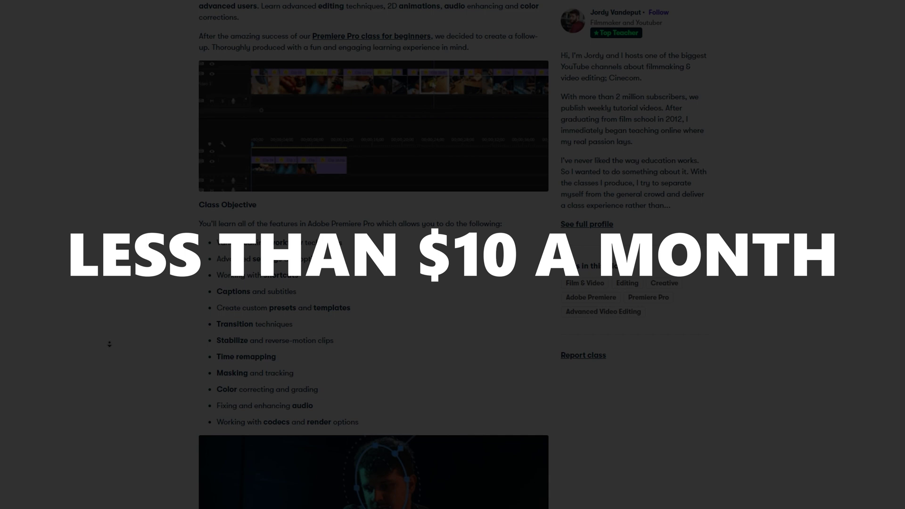
pyautogui.scroll(-4, 110, 344)
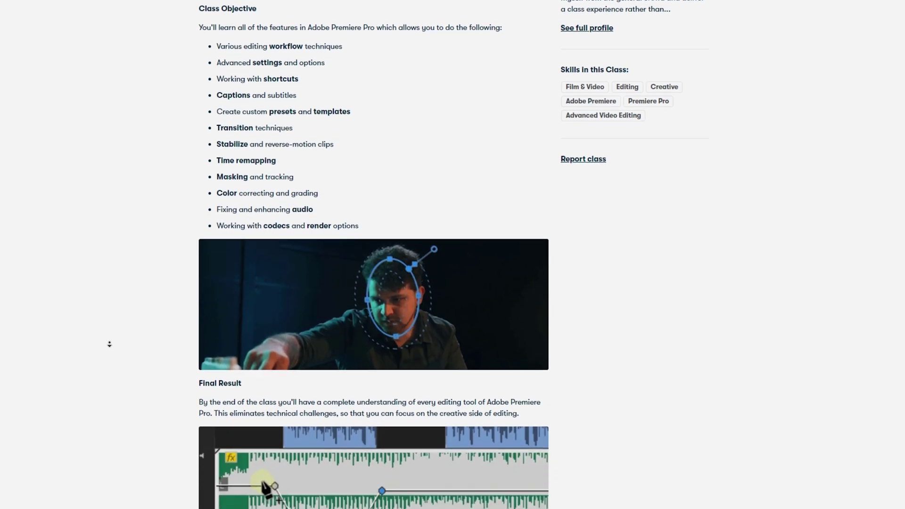
pyautogui.scroll(-3, 109, 344)
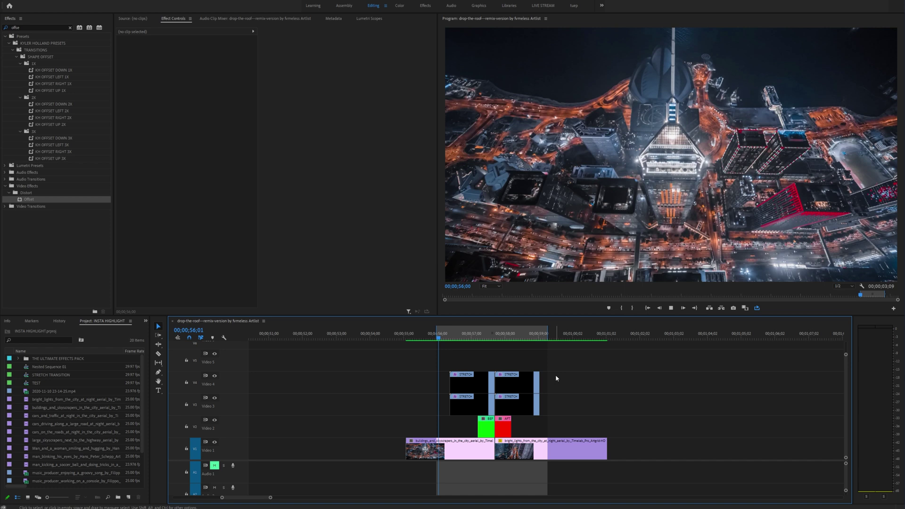
# Clear the effect clips above the two city clips and place a new adjustment layer on Video 2 across their cut.
pyautogui.moveTo(559, 366); pyautogui.dragTo(456, 424)
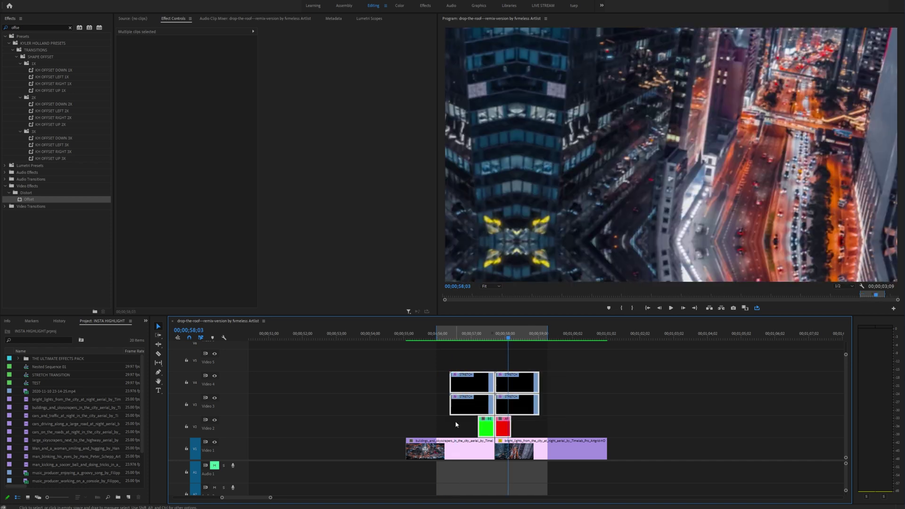
pyautogui.press('Delete')
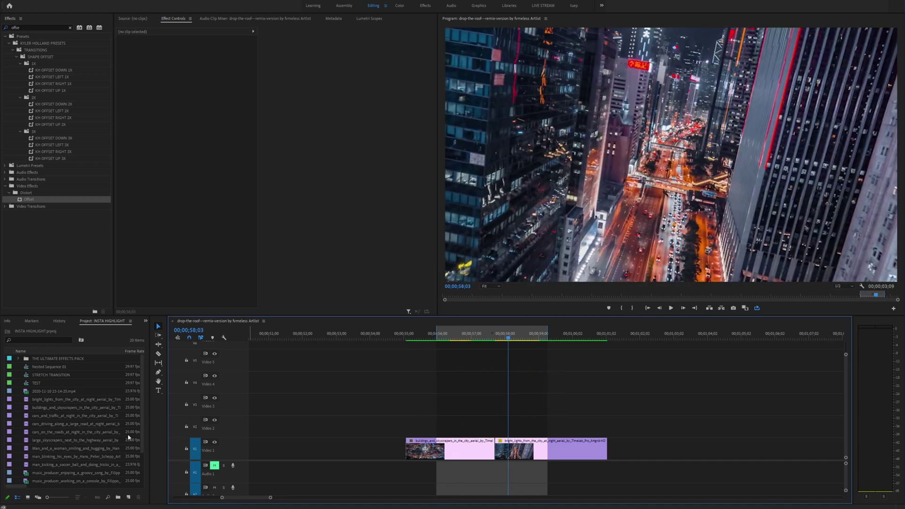
pyautogui.scroll(-3, 128, 438)
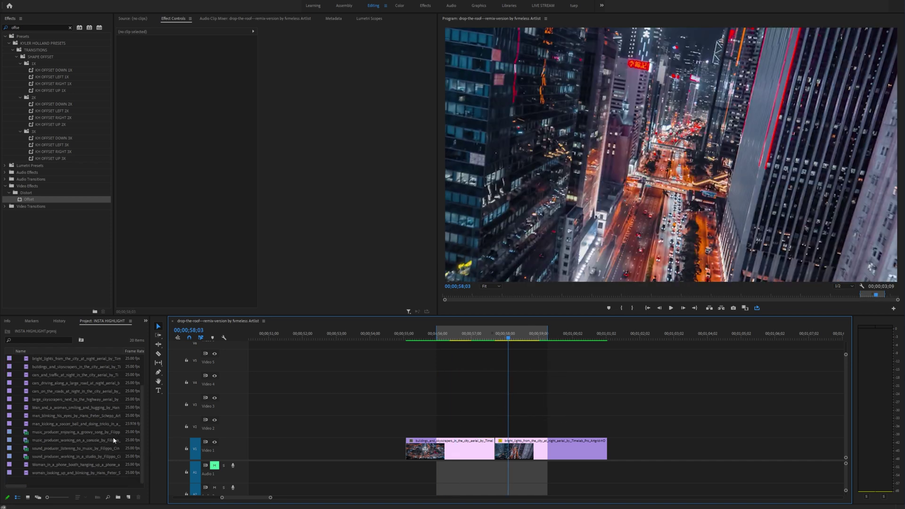
pyautogui.click(128, 497)
pyautogui.click(146, 436)
pyautogui.click(460, 274)
pyautogui.moveTo(47, 358); pyautogui.dragTo(454, 428)
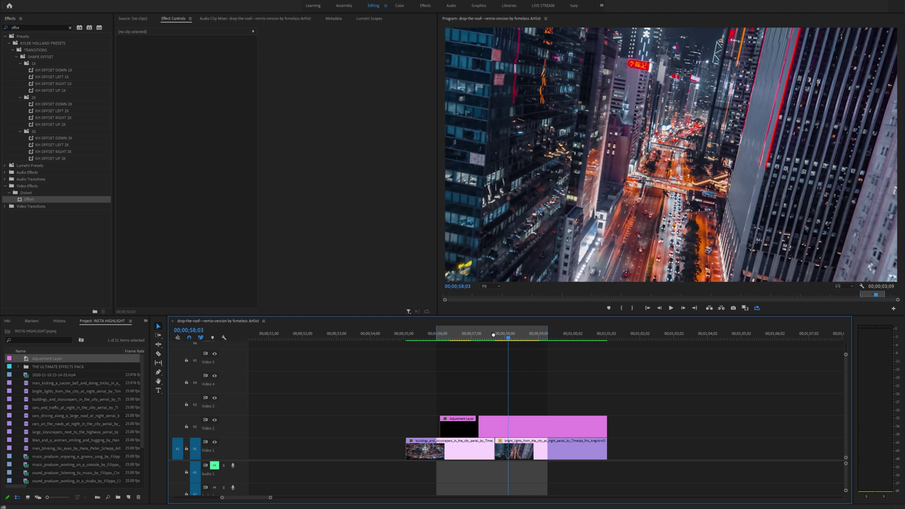
# Trim the adjustment layer's start to 00;00;56;11, 40 frames before the cut between the two city clips.
pyautogui.moveTo(492, 336); pyautogui.dragTo(496, 333)
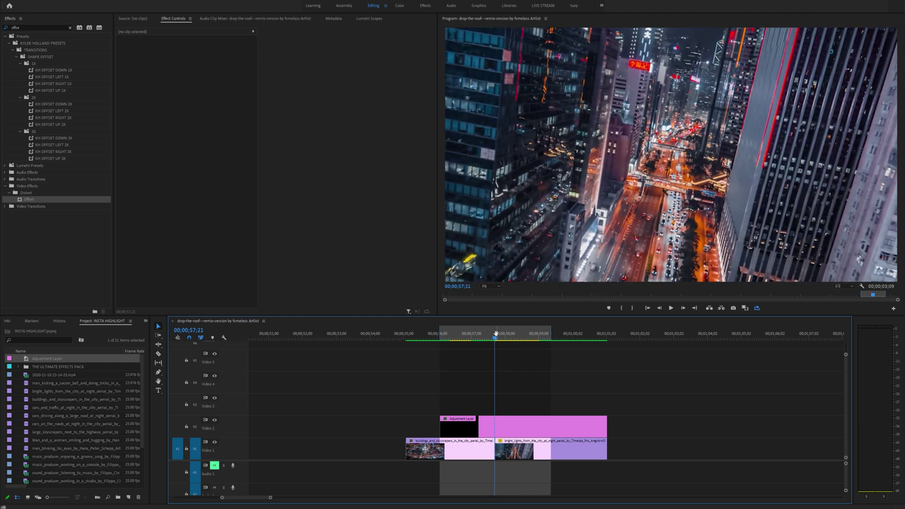
pyautogui.hotkey('shift', 'Left')
pyautogui.hotkey('shift', 'Left')
pyautogui.hotkey('shift', 'Left')
pyautogui.hotkey('shift', 'Left')
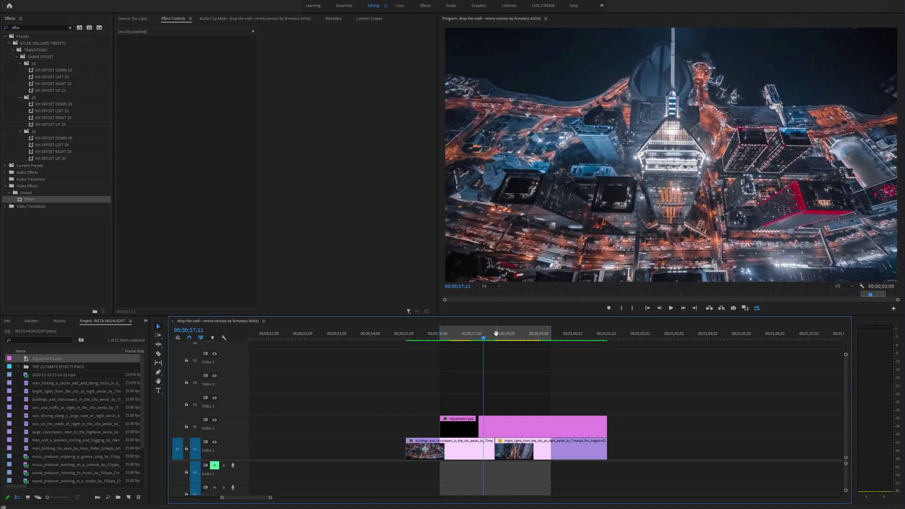
pyautogui.press('Left')
pyautogui.press('Left')
pyautogui.press('Left')
pyautogui.press('Left')
pyautogui.press('Left')
pyautogui.press('Left')
pyautogui.press('Left')
pyautogui.press('Left')
pyautogui.press('Left')
pyautogui.press('Left')
pyautogui.press('Left')
pyautogui.press('Left')
pyautogui.press('Left')
pyautogui.press('Left')
pyautogui.press('Left')
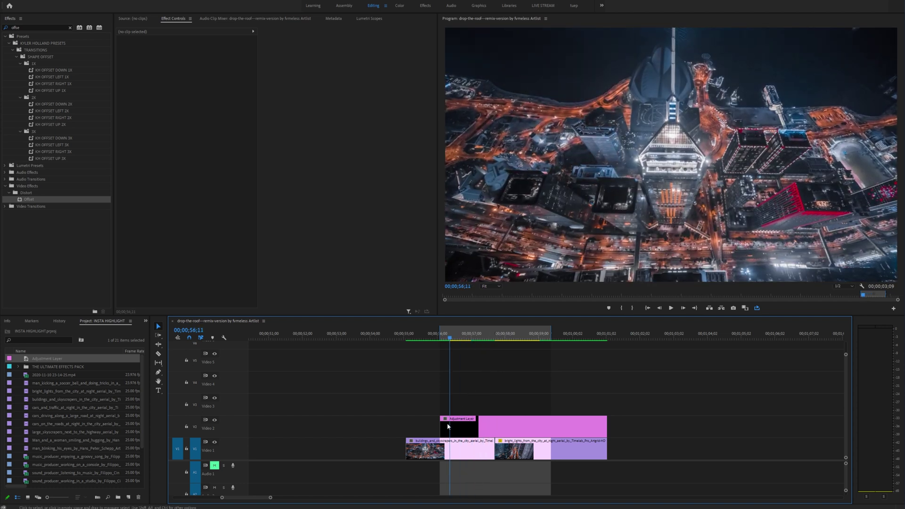
pyautogui.moveTo(437, 429); pyautogui.dragTo(450, 429)
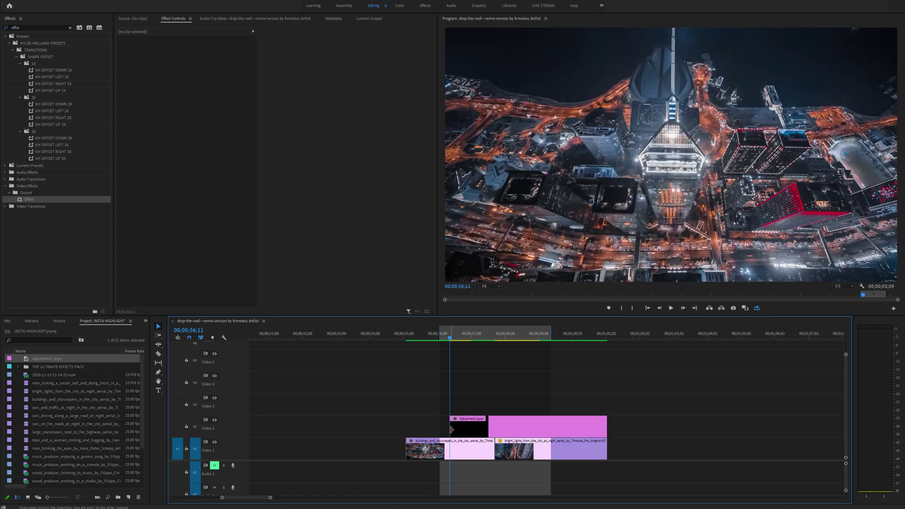
# Trim the adjustment layer's end to 00;00;59;01, 40 frames after the cut between the two city clips.
pyautogui.press('Down')
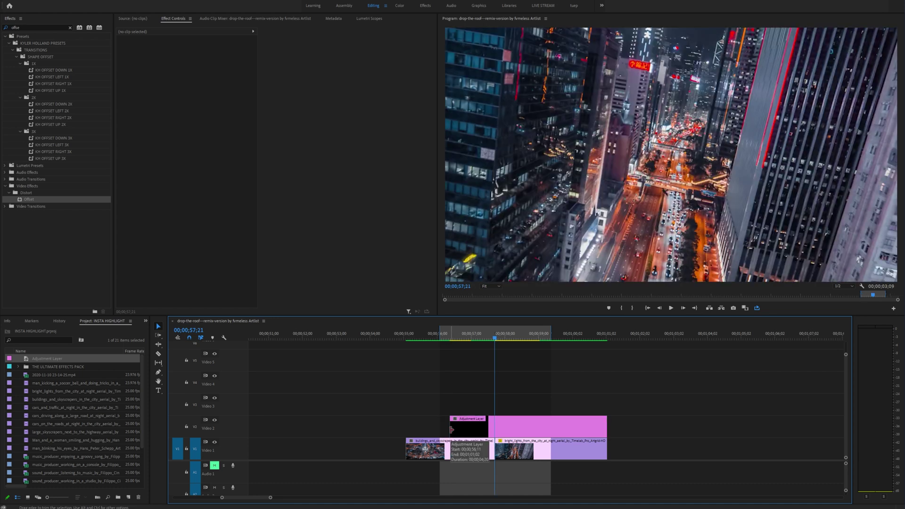
pyautogui.press('Right')
pyautogui.press('Right')
pyautogui.press('Right')
pyautogui.press('Right')
pyautogui.press('Right')
pyautogui.press('Right')
pyautogui.press('Right')
pyautogui.press('Right')
pyautogui.press('Right')
pyautogui.press('Right')
pyautogui.press('Right')
pyautogui.press('Right')
pyautogui.press('Right')
pyautogui.press('Right')
pyautogui.press('Right')
pyautogui.press('Right')
pyautogui.press('Right')
pyautogui.press('Right')
pyautogui.press('Right')
pyautogui.press('Right')
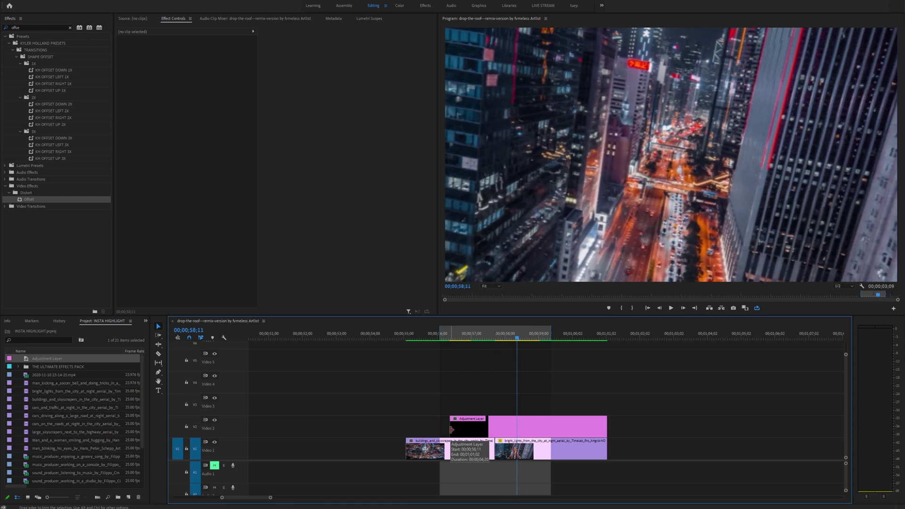
pyautogui.press('Right')
pyautogui.press('Right')
pyautogui.press('Right')
pyautogui.press('Right')
pyautogui.press('Right')
pyautogui.press('Right')
pyautogui.press('Right')
pyautogui.press('Right')
pyautogui.press('Right')
pyautogui.press('Right')
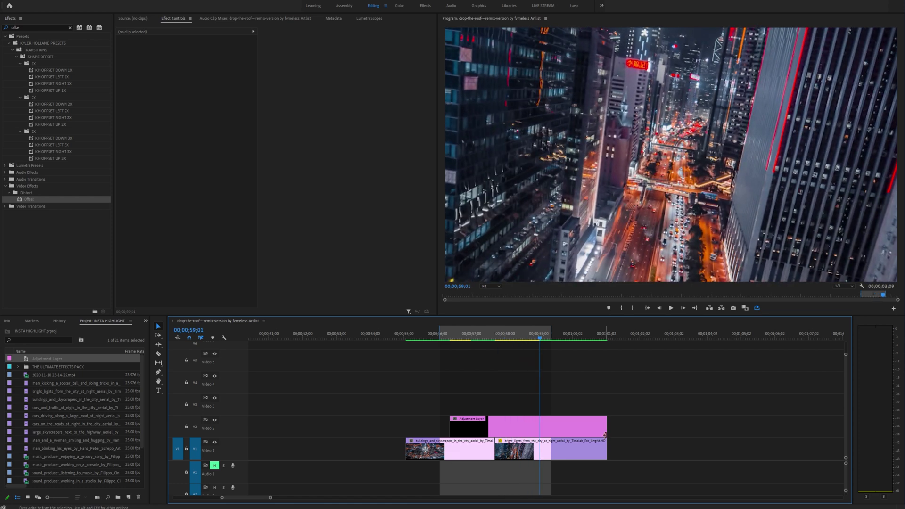
pyautogui.moveTo(604, 432); pyautogui.dragTo(540, 432)
pyautogui.click(453, 339)
pyautogui.press('space')
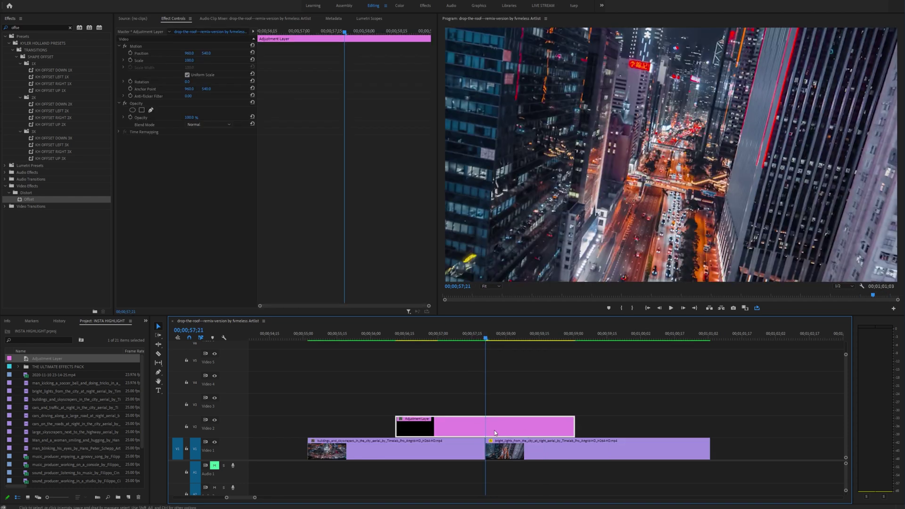
# Nest the adjustment layer as STRETCH PAN and make the nested clip act as an adjustment layer.
pyautogui.rightClick(480, 423)
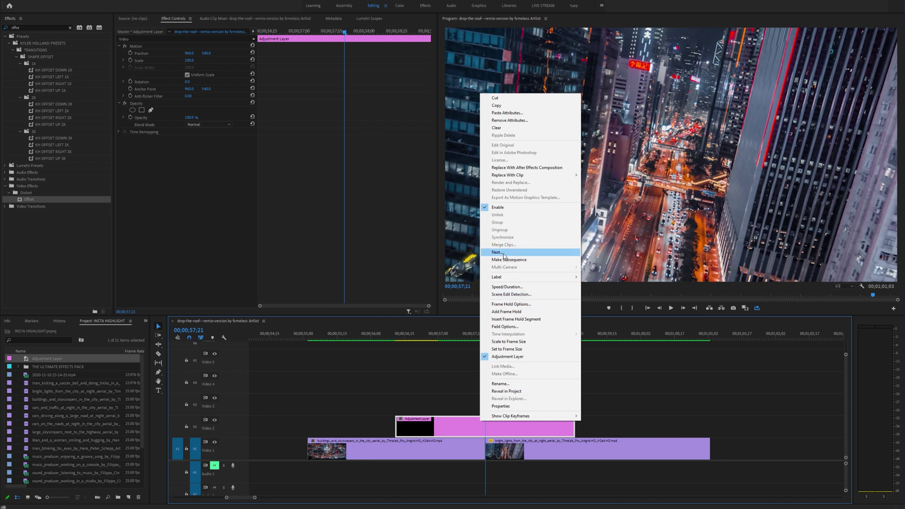
pyautogui.click(514, 254)
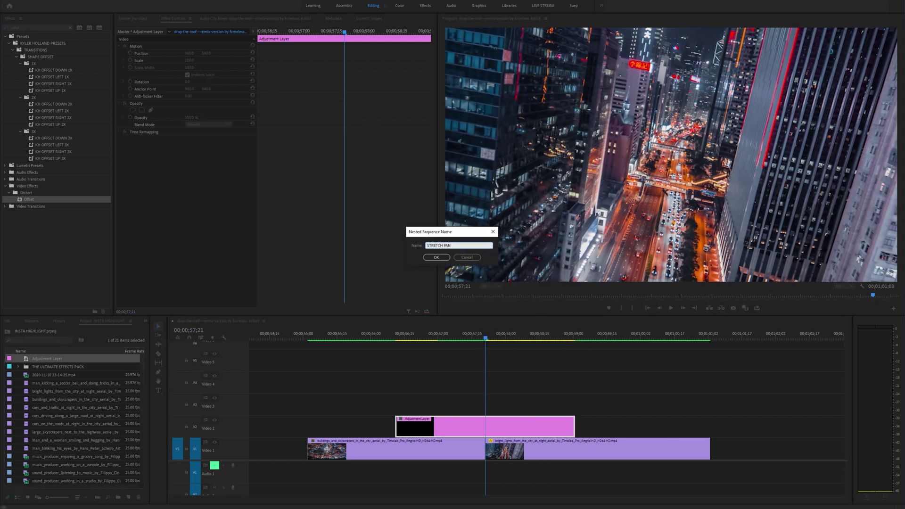
pyautogui.write('STRETCH PAN')
pyautogui.press('Return')
pyautogui.rightClick(465, 433)
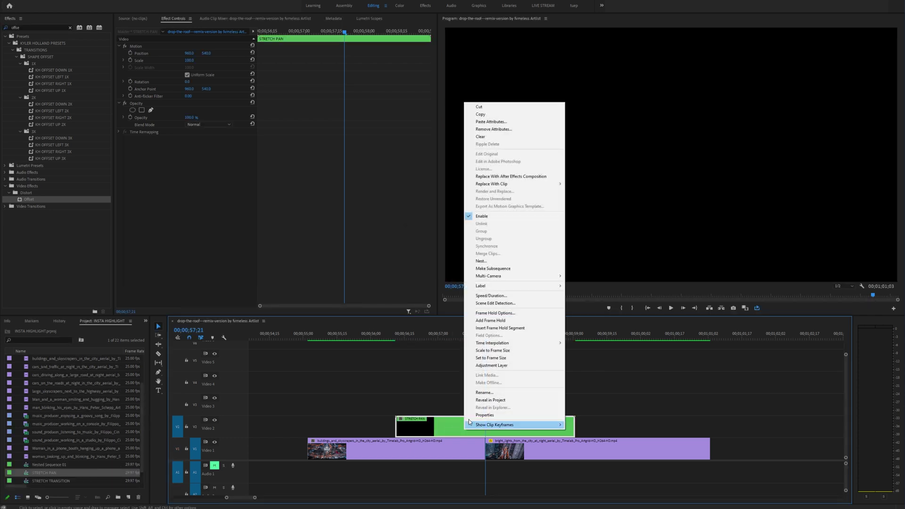
pyautogui.click(486, 367)
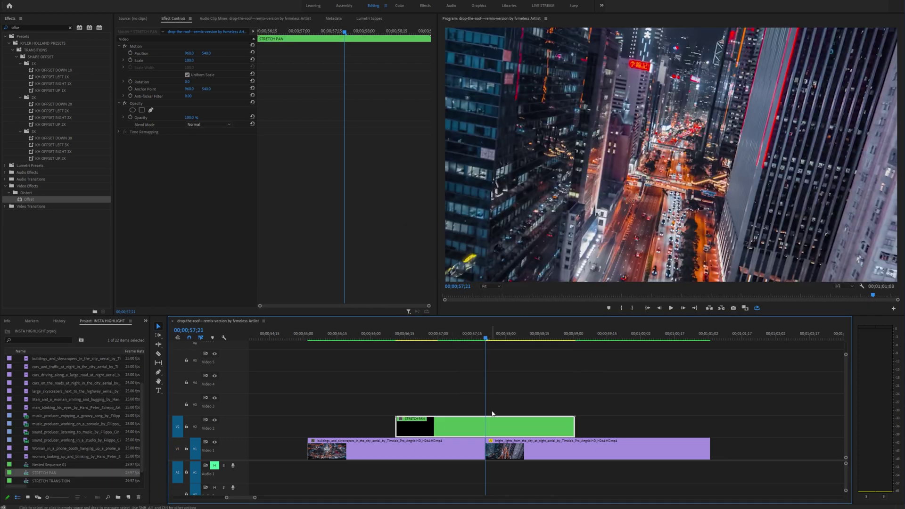
# Apply the Offset effect to the STRETCH PAN clip and set Shift Center To to 0, 0.
pyautogui.moveTo(456, 336)
pyautogui.mouseDown()
pyautogui.moveTo(428, 336)
pyautogui.moveTo(442, 336)
pyautogui.mouseUp()
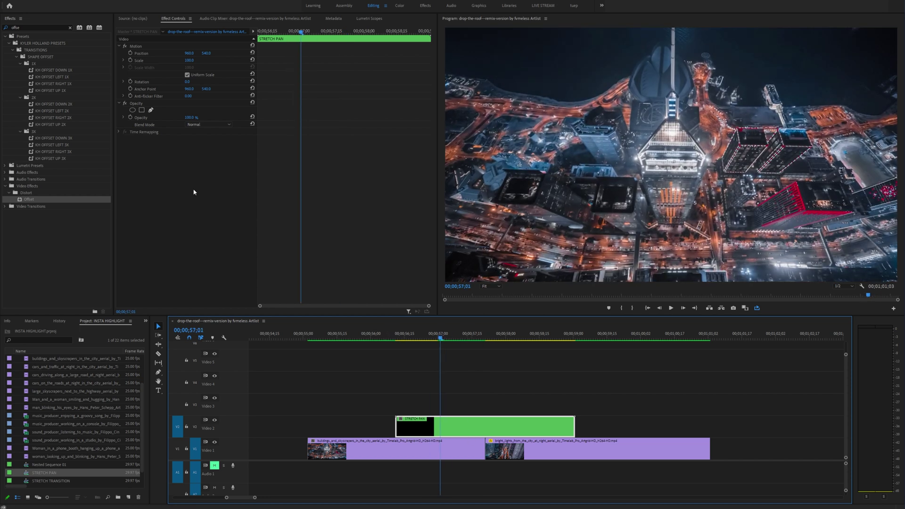
pyautogui.click(54, 27)
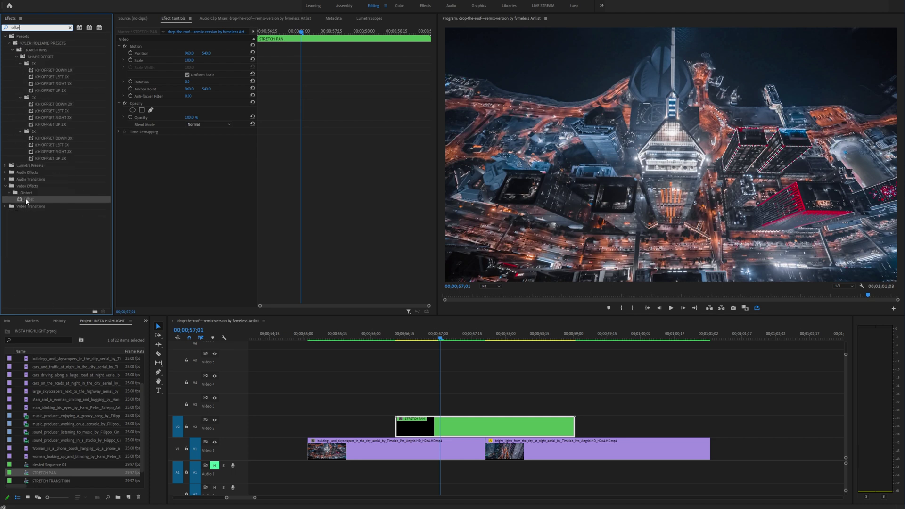
pyautogui.moveTo(448, 418); pyautogui.dragTo(448, 421)
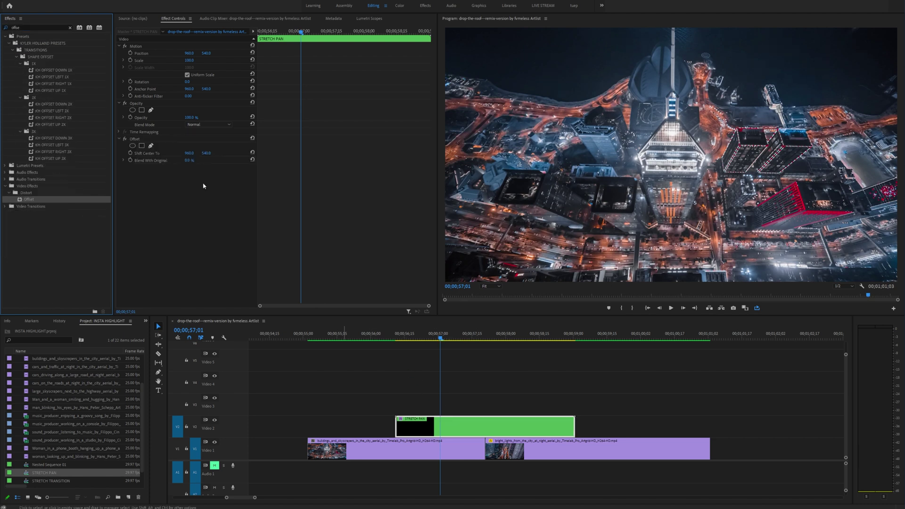
pyautogui.click(188, 154)
pyautogui.write('0')
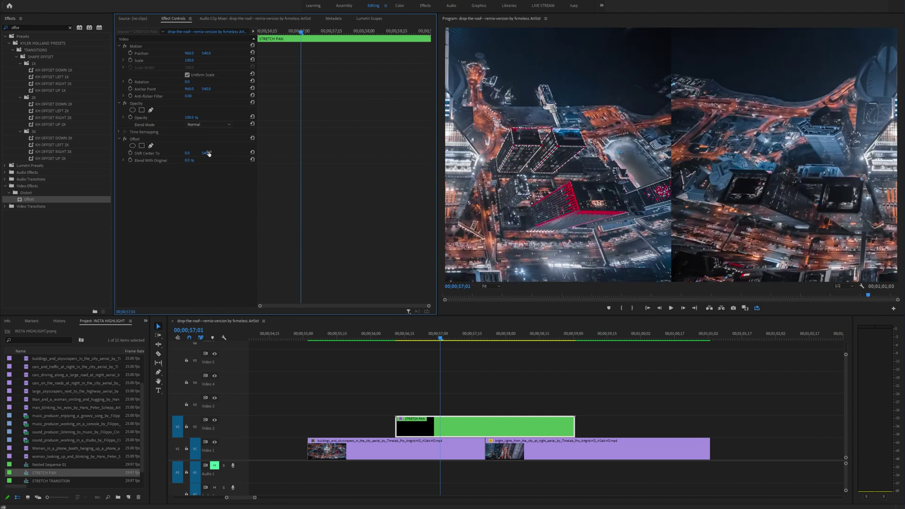
pyautogui.click(206, 153)
pyautogui.write('0')
pyautogui.press('Return')
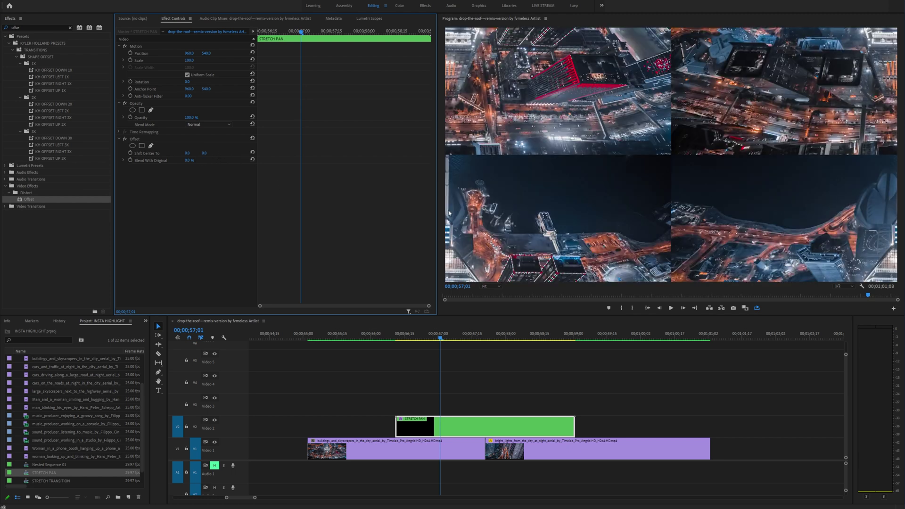
# Find the Replicate effect and apply it to the STRETCH PAN clip.
pyautogui.doubleClick(52, 27)
pyautogui.write('repli')
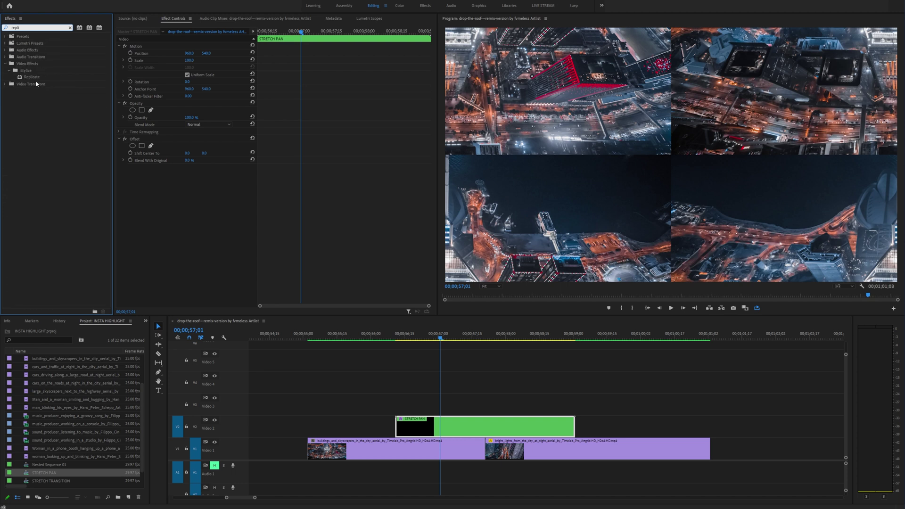
pyautogui.moveTo(32, 77); pyautogui.dragTo(464, 426)
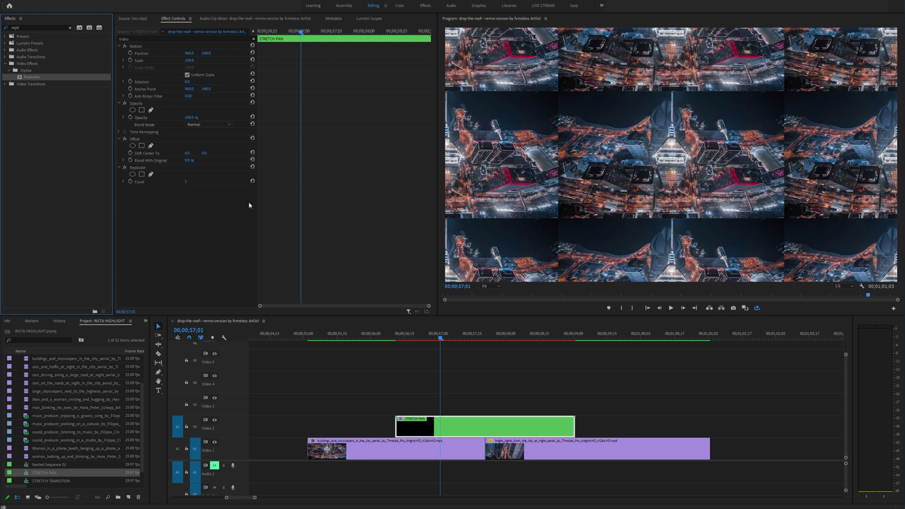
# Add a Mirror effect to the STRETCH PAN clip and set its horizontal Reflection Center to about 1439.
pyautogui.hotkey('shift', 'f')
pyautogui.write('mirr')
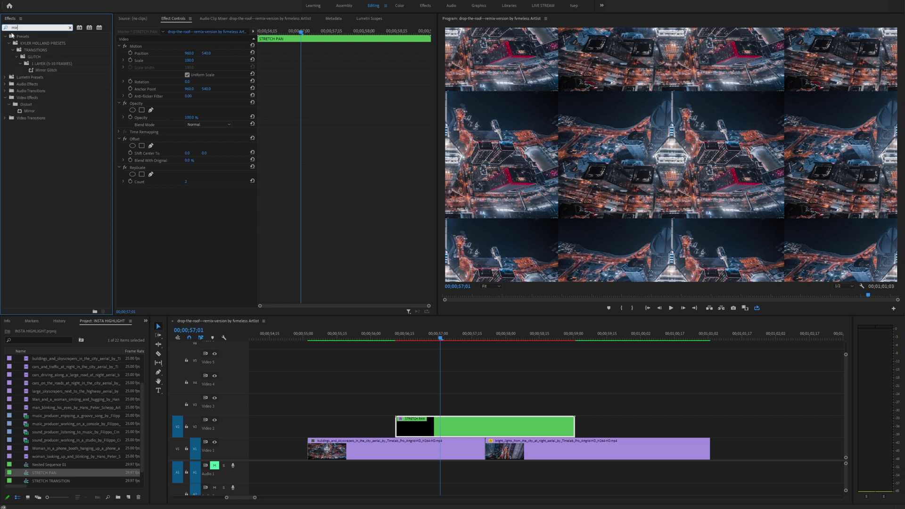
pyautogui.moveTo(29, 113); pyautogui.dragTo(197, 193)
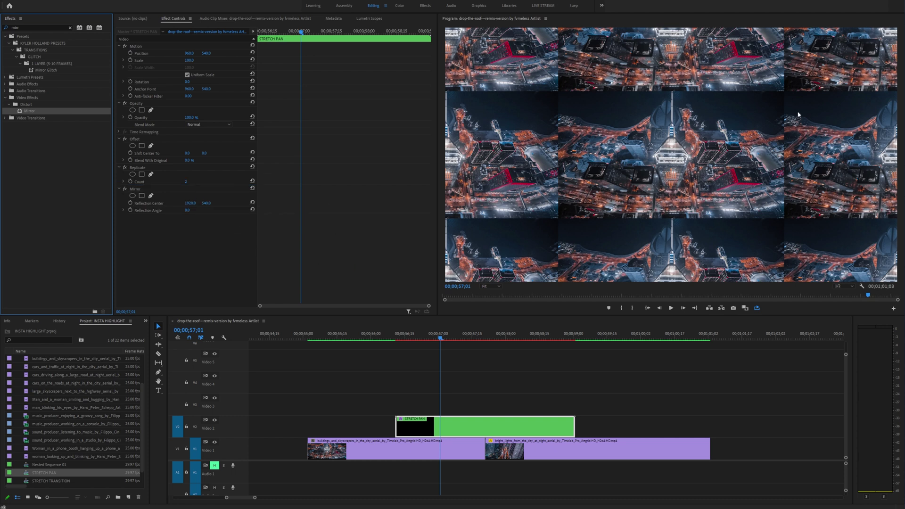
pyautogui.moveTo(190, 203); pyautogui.dragTo(0, 202)
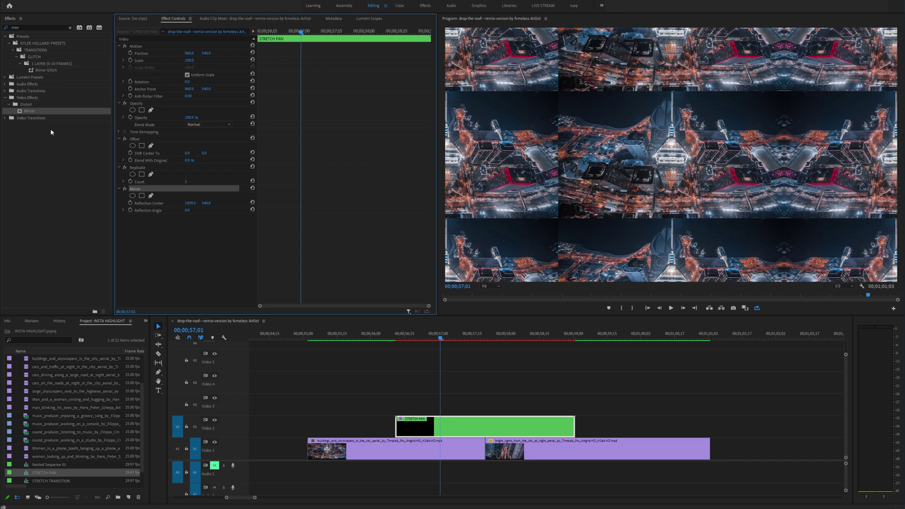
# Add a second Mirror effect with a Reflection Angle of 180° and a horizontal Reflection Center of about 480.
pyautogui.moveTo(26, 111); pyautogui.dragTo(181, 243)
pyautogui.click(190, 239)
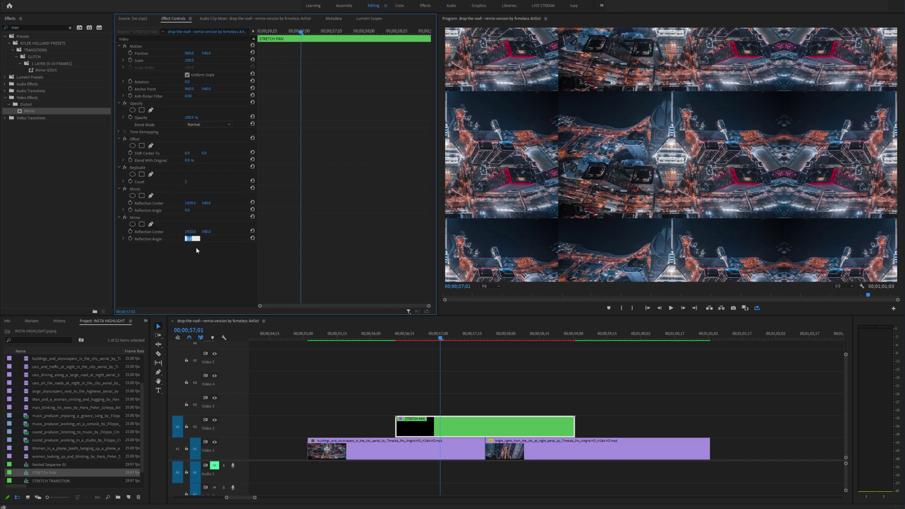
pyautogui.press('Return')
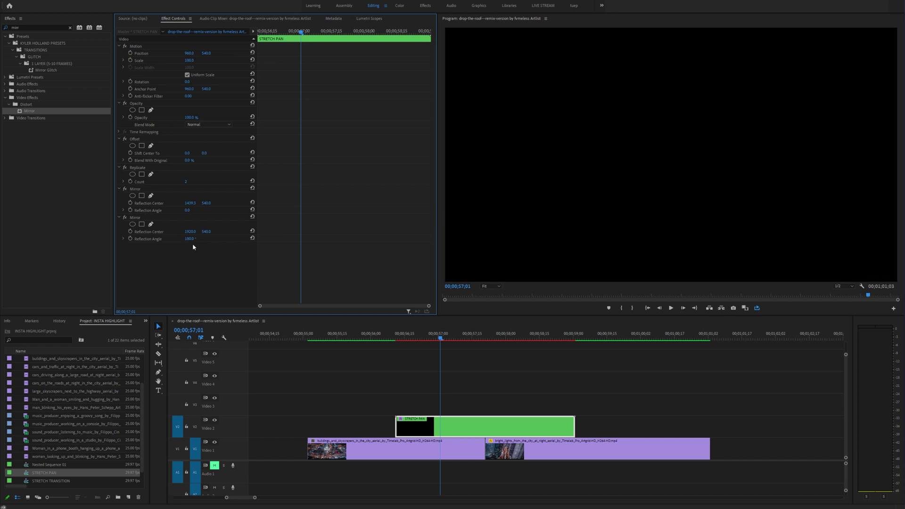
pyautogui.moveTo(190, 232); pyautogui.dragTo(19, 232)
pyautogui.moveTo(189, 231); pyautogui.dragTo(161, 231)
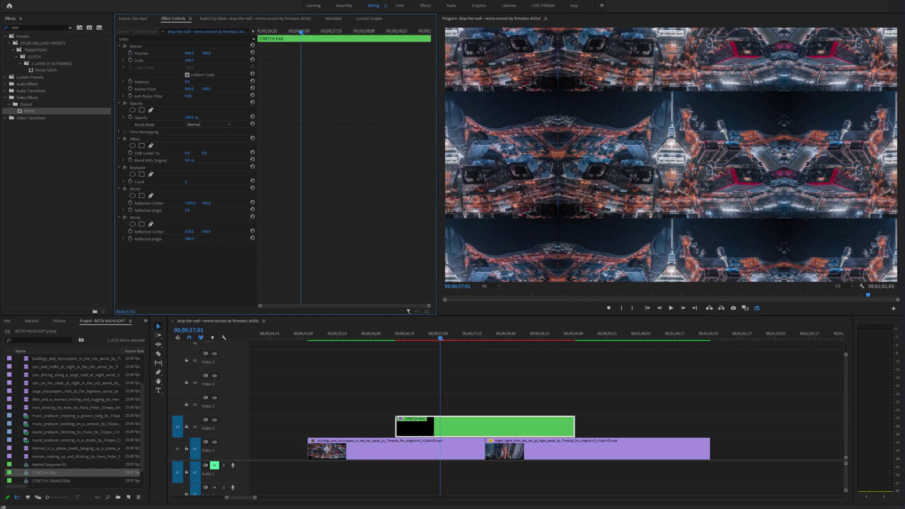
pyautogui.moveTo(162, 232); pyautogui.dragTo(163, 232)
# Add a third Mirror effect with a Reflection Angle of 90° and a vertical Reflection Center of about 809.
pyautogui.moveTo(30, 111); pyautogui.dragTo(196, 253)
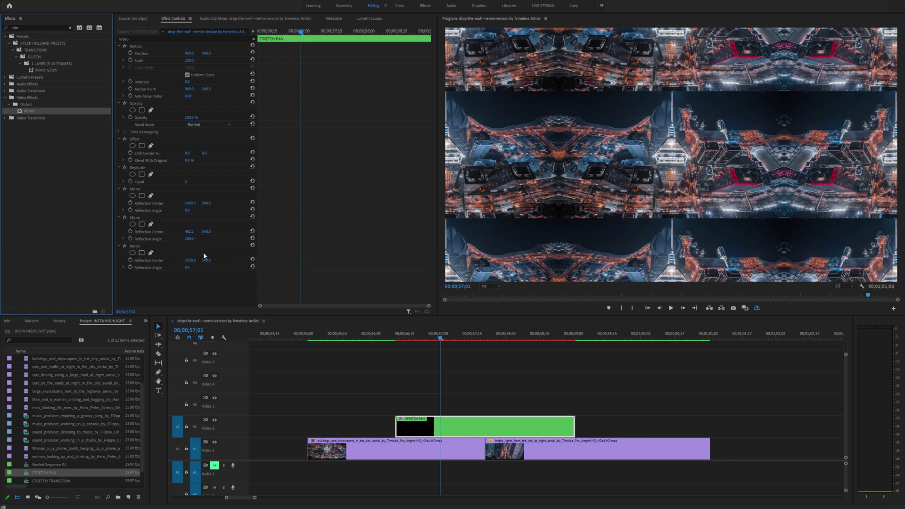
pyautogui.click(188, 267)
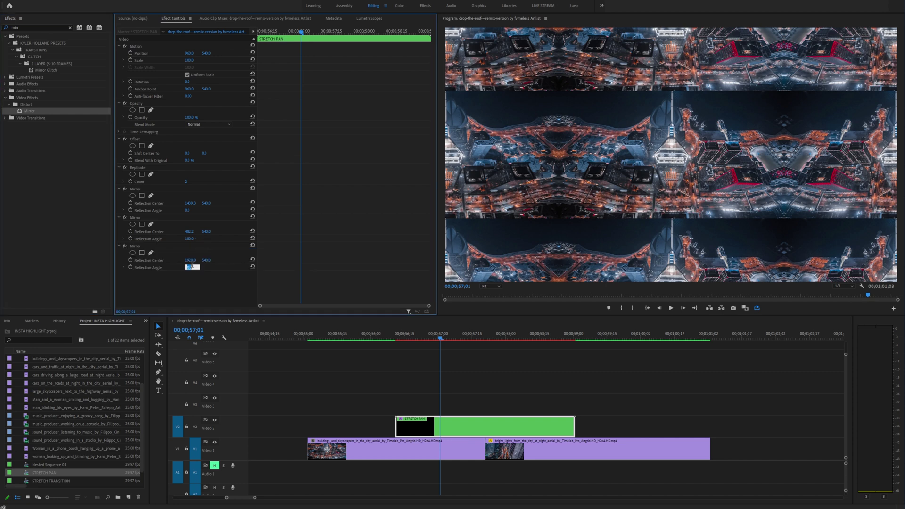
pyautogui.press('Return')
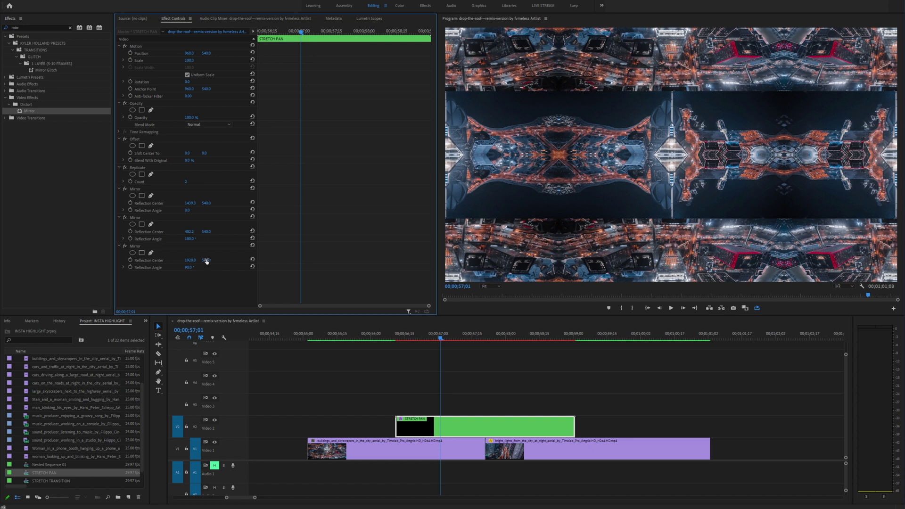
pyautogui.moveTo(206, 260); pyautogui.dragTo(355, 260)
pyautogui.moveTo(244, 260); pyautogui.dragTo(234, 259)
# Add a fourth Mirror effect with a Reflection Angle of -90° and a vertical Reflection Center of about 270.
pyautogui.moveTo(29, 111); pyautogui.dragTo(178, 276)
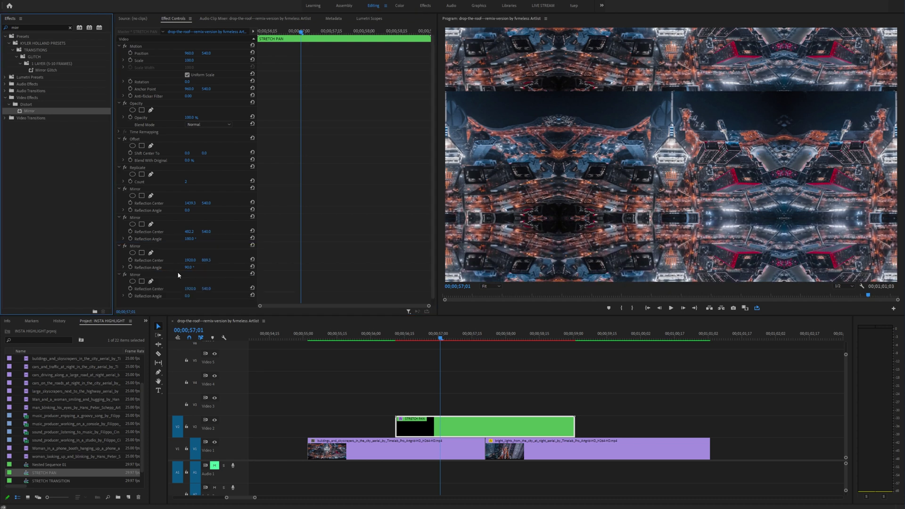
pyautogui.click(189, 295)
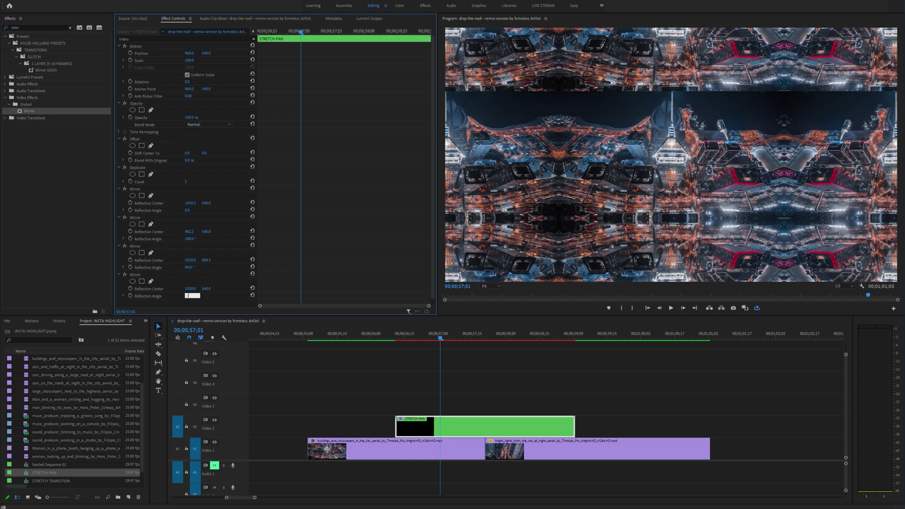
pyautogui.write('-90')
pyautogui.press('Return')
pyautogui.moveTo(204, 290); pyautogui.dragTo(148, 290)
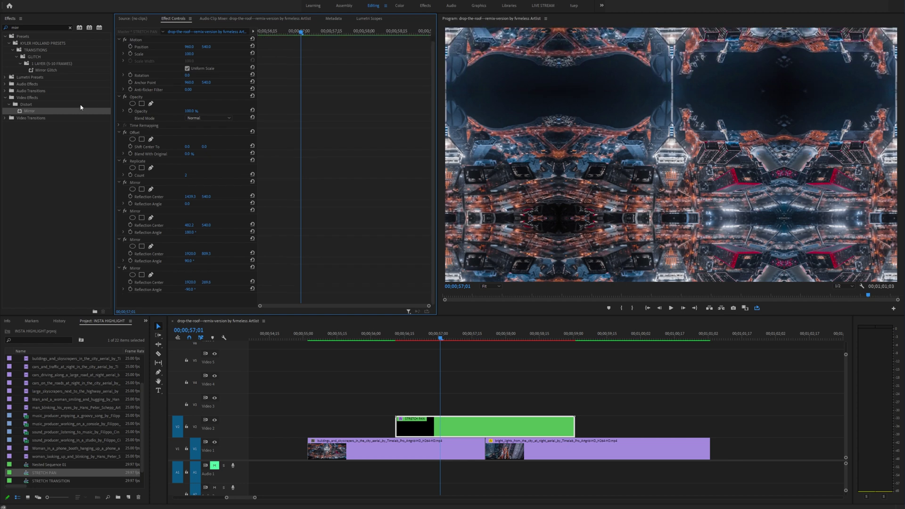
# Add a Transform effect below the Mirror effects on the STRETCH PAN clip and set its Scale to 200.
pyautogui.click(40, 28)
pyautogui.write('transfo')
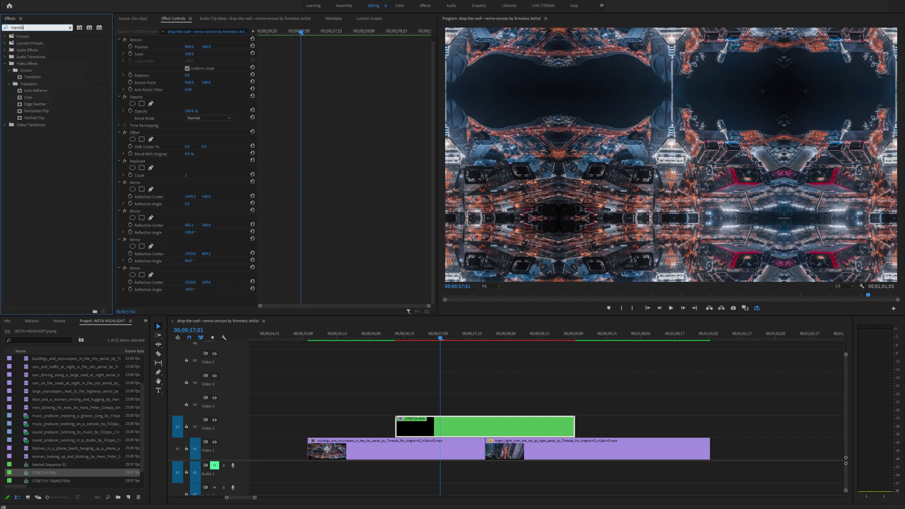
pyautogui.moveTo(32, 77); pyautogui.dragTo(199, 289)
pyautogui.scroll(-3, 248, 216)
pyautogui.scroll(-8, 249, 217)
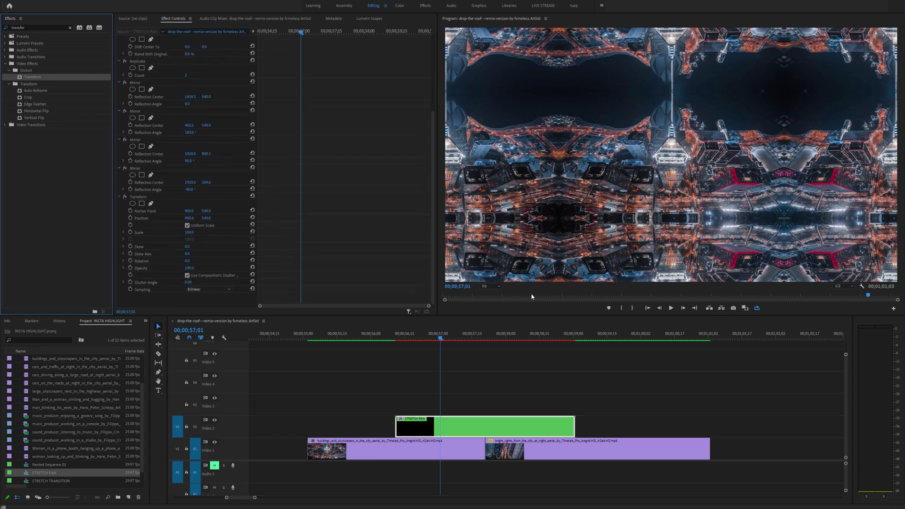
pyautogui.moveTo(190, 233); pyautogui.dragTo(234, 233)
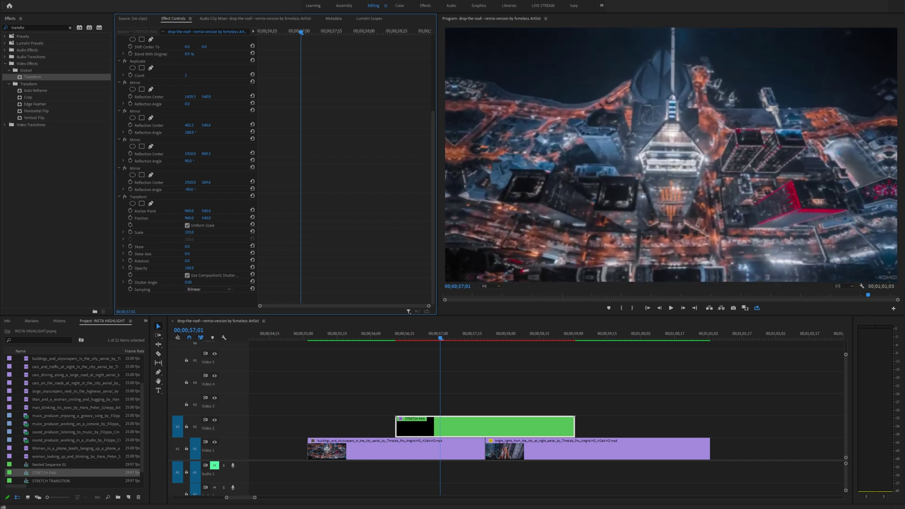
pyautogui.write('200')
pyautogui.press('Return')
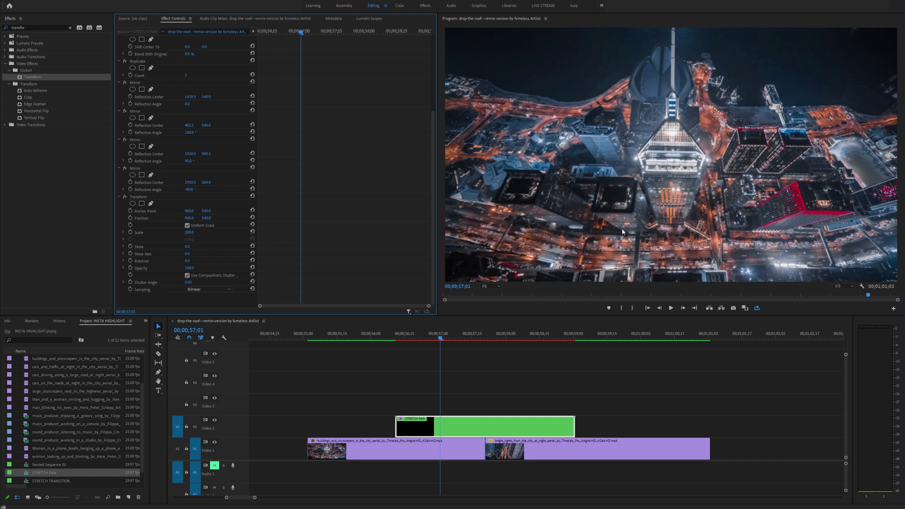
pyautogui.moveTo(189, 220)
pyautogui.mouseDown()
pyautogui.moveTo(641, 220)
pyautogui.moveTo(0, 219)
pyautogui.moveTo(518, 220)
pyautogui.moveTo(192, 220)
pyautogui.mouseUp()
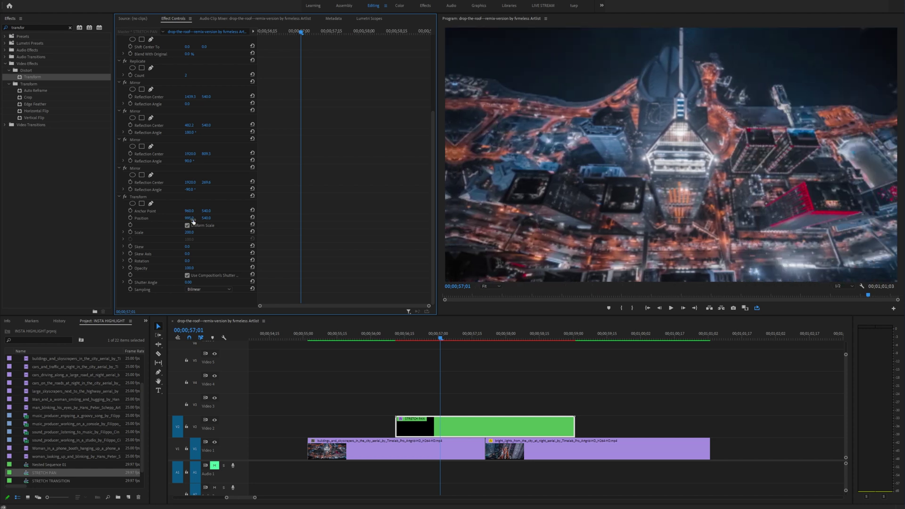
pyautogui.hotkey('ctrl', 'z')
# Split the STRETCH PAN clip at the cut between the two city clips and delete its second half.
pyautogui.moveTo(411, 338); pyautogui.dragTo(458, 338)
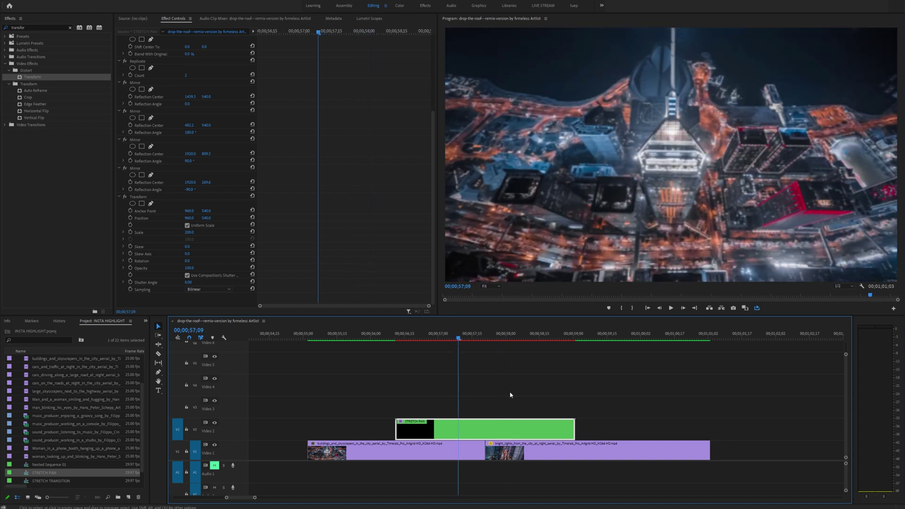
pyautogui.press('c')
pyautogui.click(486, 430)
pyautogui.press('v')
pyautogui.click(528, 429)
pyautogui.moveTo(485, 337)
pyautogui.mouseDown()
pyautogui.moveTo(525, 338)
pyautogui.moveTo(483, 337)
pyautogui.mouseUp()
pyautogui.click(508, 338)
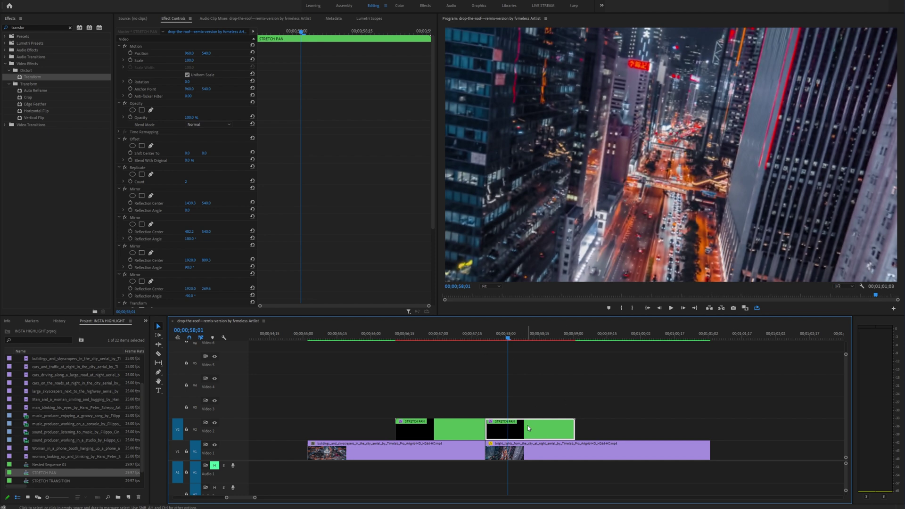
pyautogui.press('Delete')
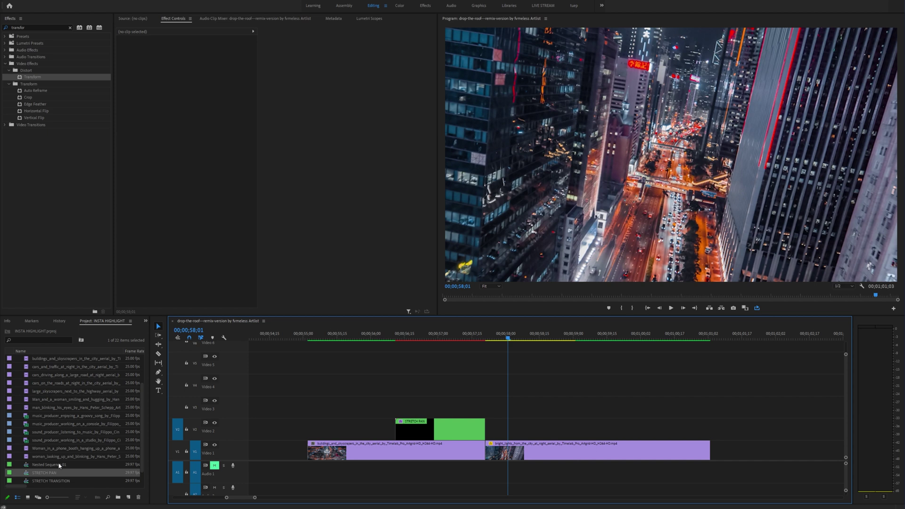
# Place the Adjustment Layer on Video 2 directly after the STRETCH PAN clip, above the second city clip.
pyautogui.scroll(3, 59, 466)
pyautogui.moveTo(47, 358); pyautogui.dragTo(500, 428)
pyautogui.click(487, 336)
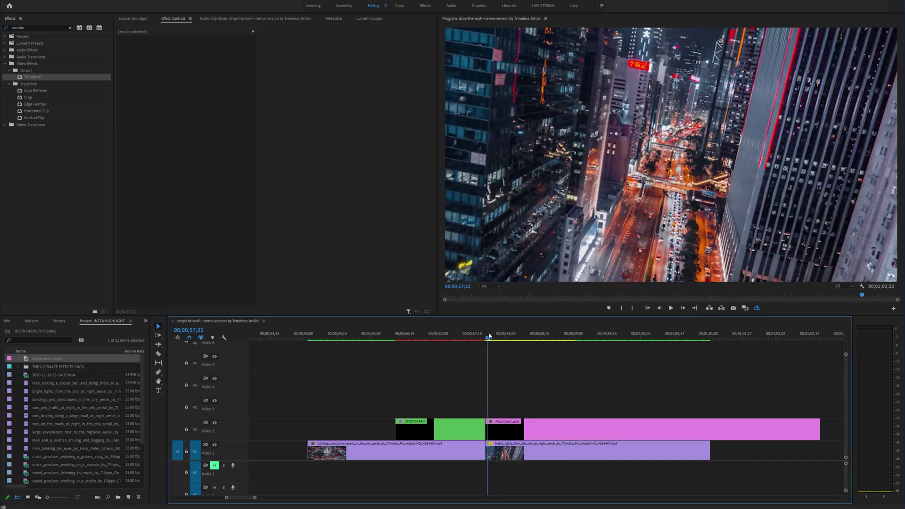
# Split the new adjustment layer at 00;00;59;01 and delete the part after the cut.
pyautogui.click(487, 337)
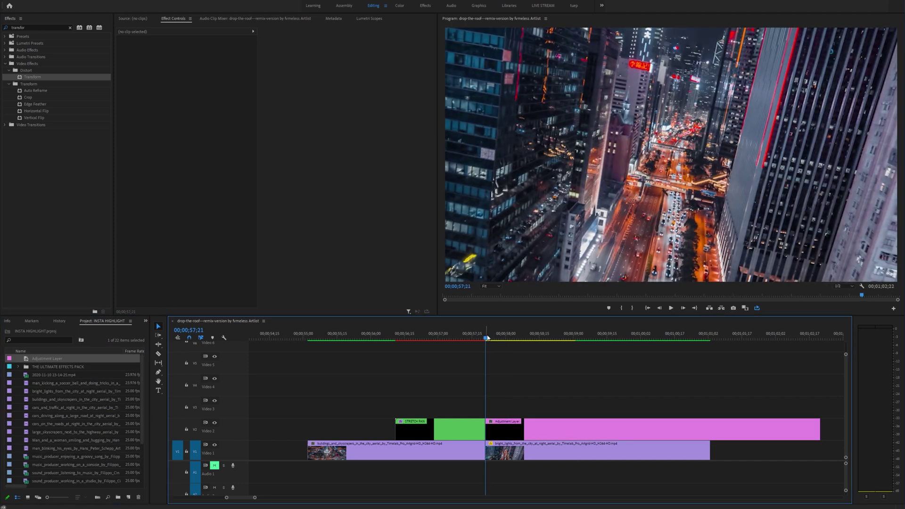
pyautogui.press('space')
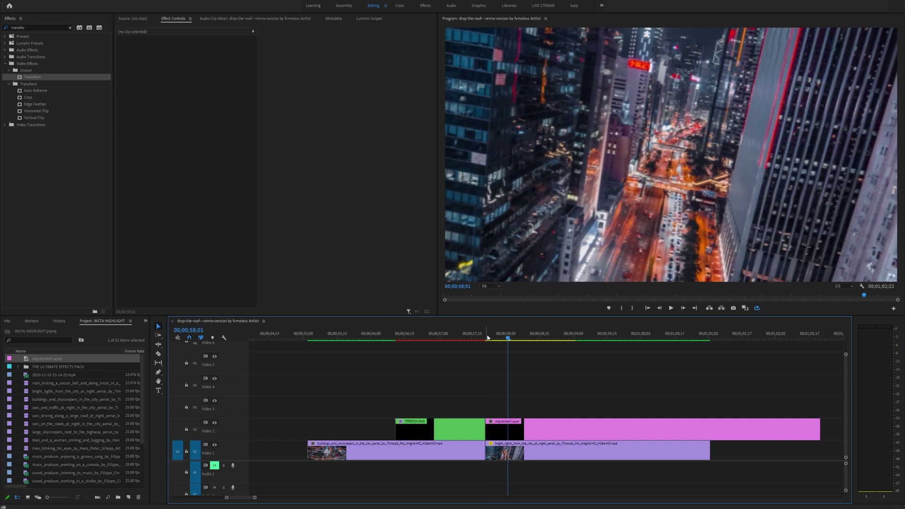
pyautogui.press('c')
pyautogui.click(575, 426)
pyautogui.press('v')
pyautogui.click(588, 425)
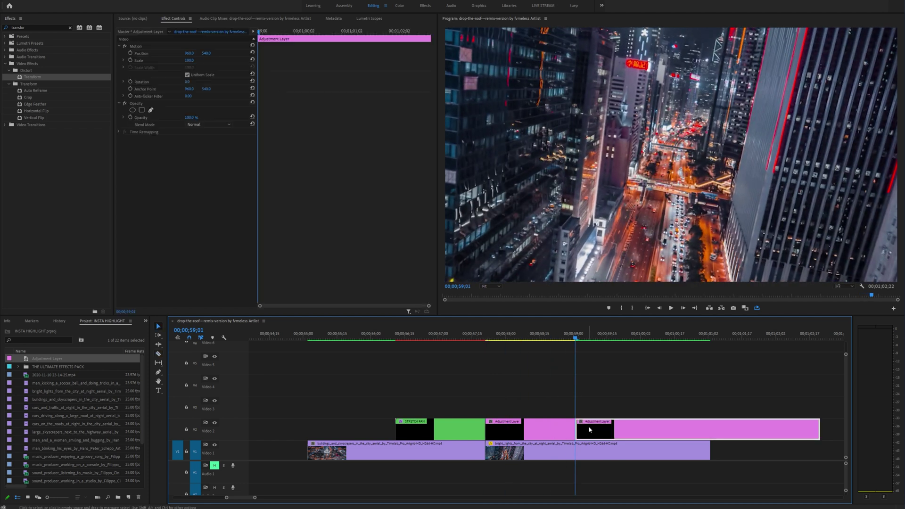
pyautogui.press('Delete')
# Nest the shortened adjustment layer as STRETCH PAN and enable the Adjustment Layer option on the nested clip.
pyautogui.click(569, 428)
pyautogui.click(516, 338)
pyautogui.rightClick(519, 427)
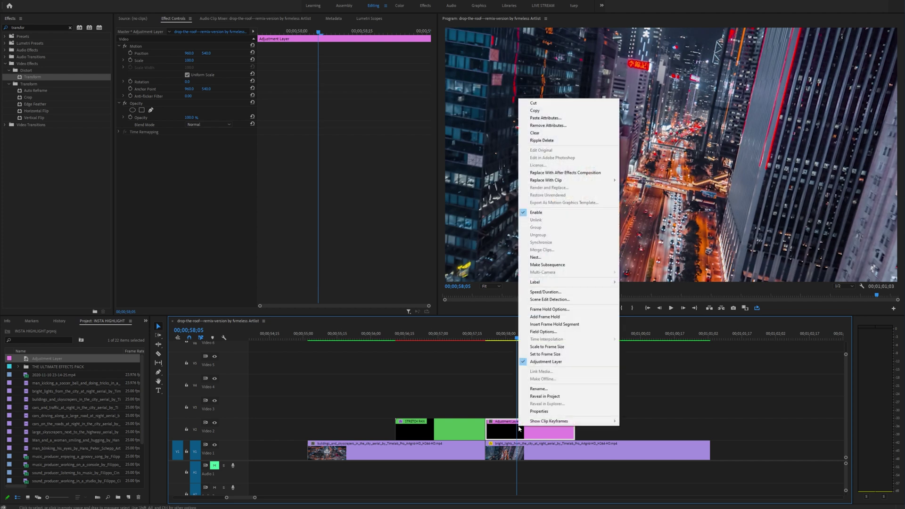
pyautogui.click(546, 260)
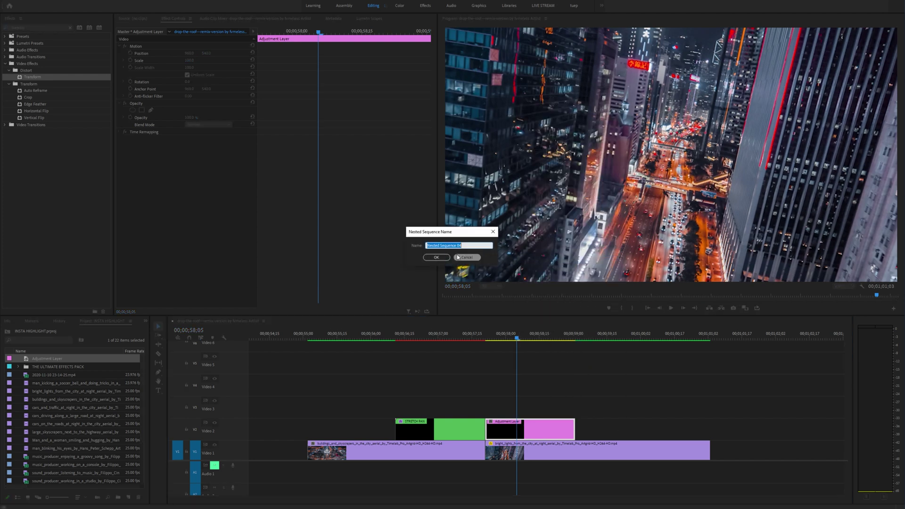
pyautogui.write('STRETCH PAN')
pyautogui.press('Return')
pyautogui.rightClick(523, 430)
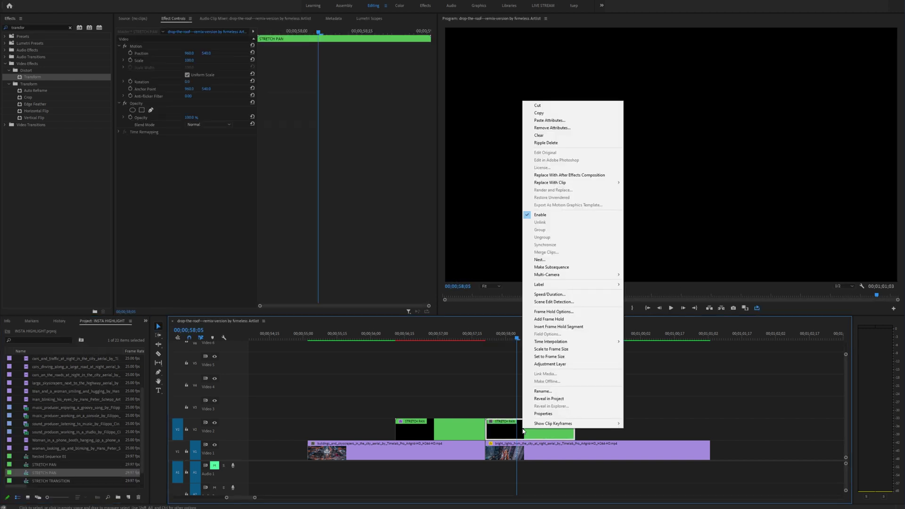
pyautogui.click(562, 365)
# Copy the Offset, Replicate, four Mirror and Transform effects from the first STRETCH PAN clip to the second.
pyautogui.click(465, 425)
pyautogui.click(141, 140)
pyautogui.keyDown('ctrl'); pyautogui.click(145, 167); pyautogui.keyUp('ctrl')
pyautogui.keyDown('ctrl'); pyautogui.click(146, 189); pyautogui.keyUp('ctrl')
pyautogui.keyDown('ctrl'); pyautogui.click(149, 217); pyautogui.keyUp('ctrl')
pyautogui.scroll(-2, 149, 216)
pyautogui.keyDown('ctrl'); pyautogui.click(144, 218); pyautogui.keyUp('ctrl')
pyautogui.keyDown('ctrl'); pyautogui.click(142, 248); pyautogui.keyUp('ctrl')
pyautogui.keyDown('shift'); pyautogui.click(141, 276); pyautogui.keyUp('shift')
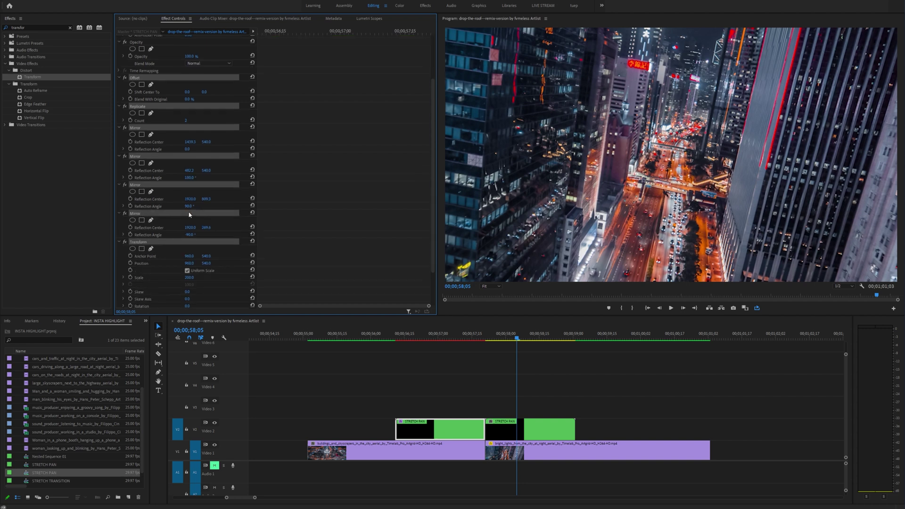
pyautogui.click(528, 428)
pyautogui.hotkey('ctrl', 'v')
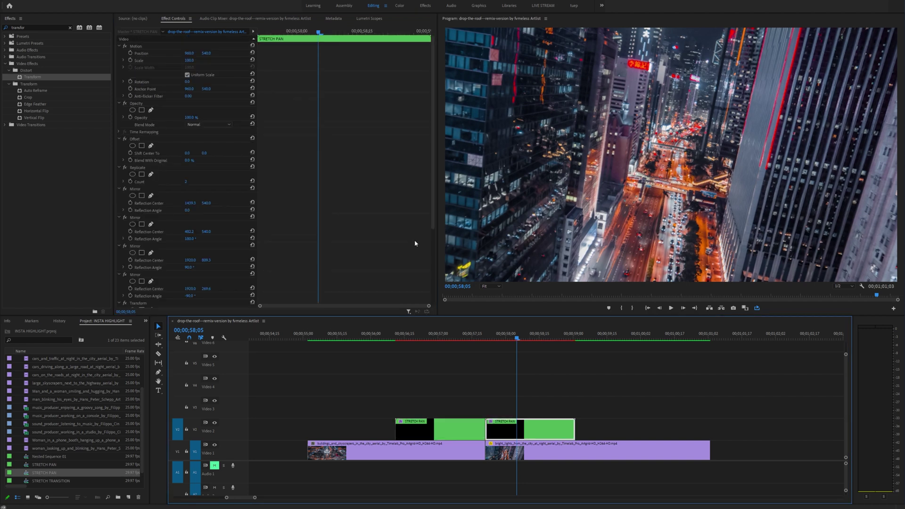
# Try shifting the Transform Position horizontally on the second STRETCH PAN clip, and reset it.
pyautogui.moveTo(516, 337); pyautogui.dragTo(505, 338)
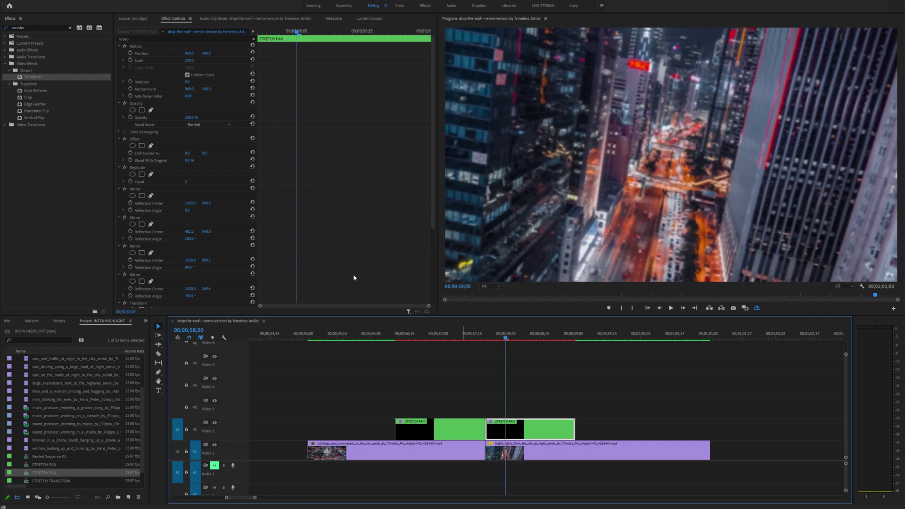
pyautogui.scroll(-3, 353, 275)
pyautogui.scroll(-2, 294, 249)
pyautogui.moveTo(189, 218); pyautogui.dragTo(506, 341)
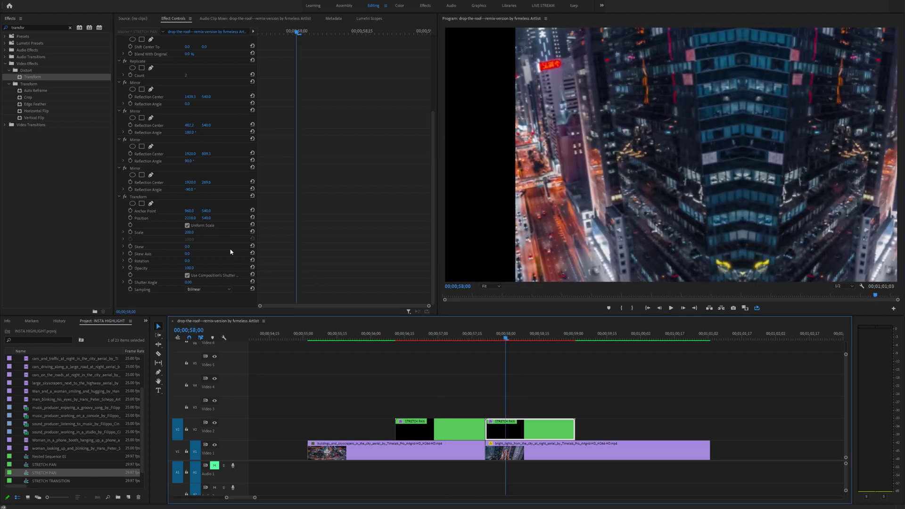
pyautogui.click(252, 218)
# Keyframe the first STRETCH PAN clip's Transform Position from its start to 00;00;57;17, ending at a horizontal value of about 94.
pyautogui.click(411, 335)
pyautogui.click(422, 419)
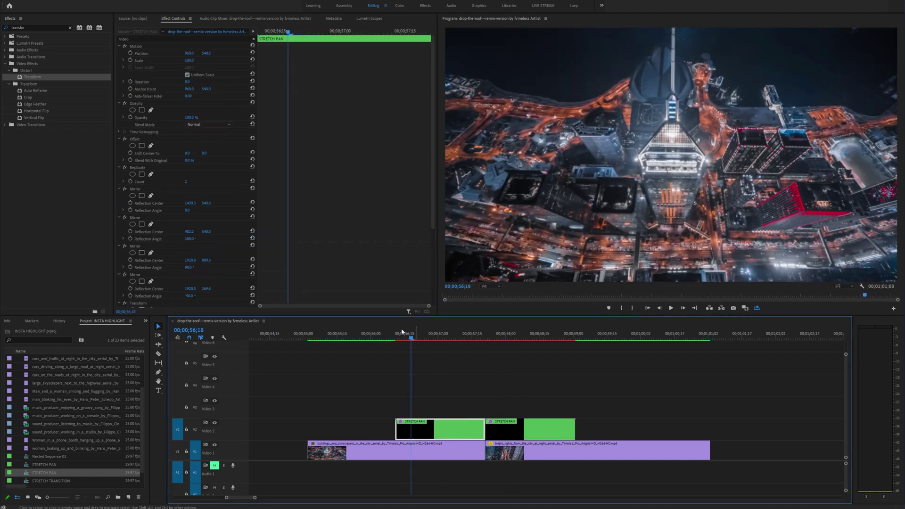
pyautogui.moveTo(274, 32); pyautogui.dragTo(258, 33)
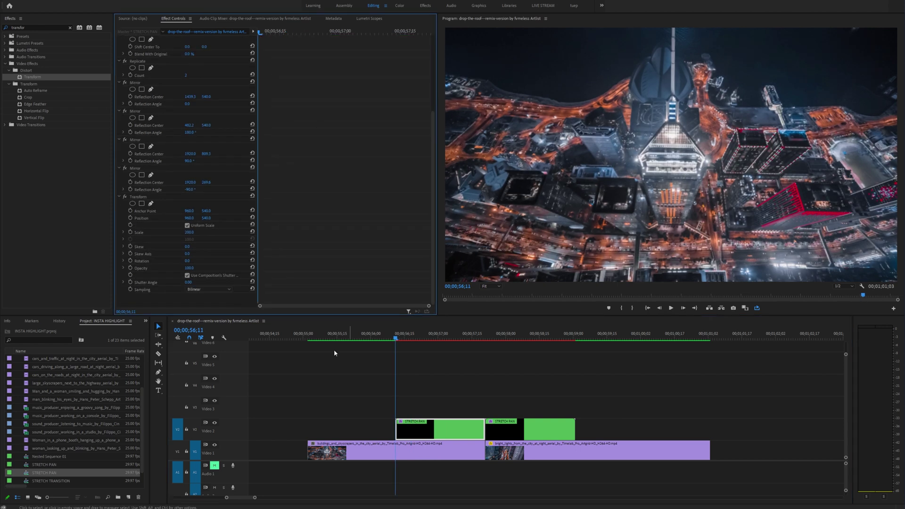
pyautogui.click(130, 218)
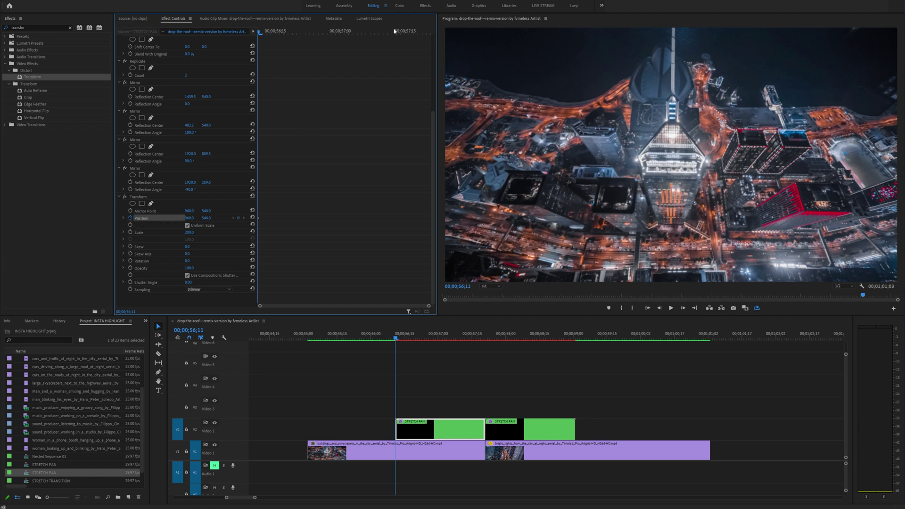
pyautogui.moveTo(394, 31); pyautogui.dragTo(413, 31)
pyautogui.moveTo(192, 220); pyautogui.dragTo(157, 219)
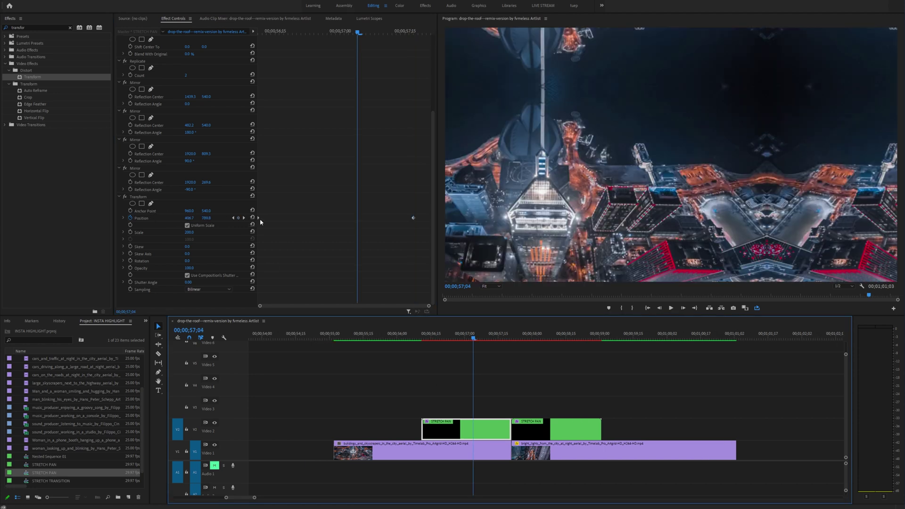
# Apply Ease Out to the first Position keyframe and Ease In to the last, and move the last keyframe to the clip's end.
pyautogui.rightClick(260, 220)
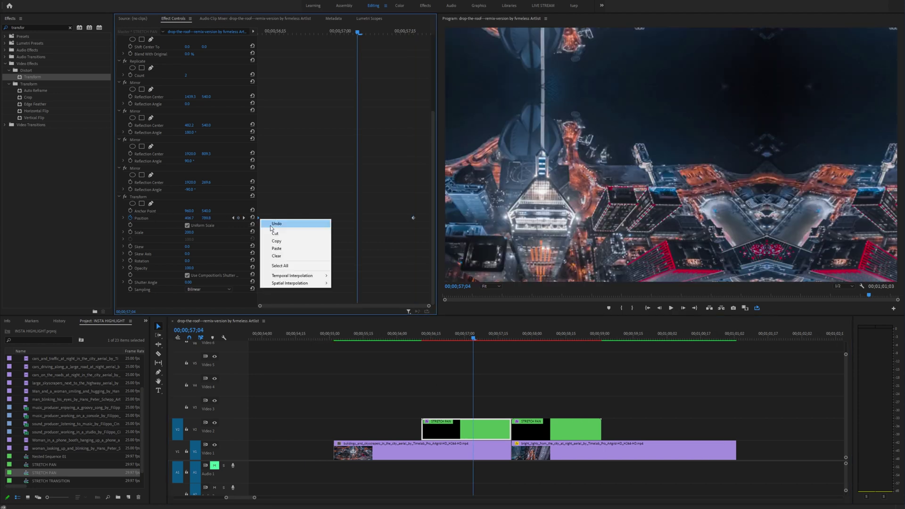
pyautogui.moveTo(297, 275)
pyautogui.click(364, 320)
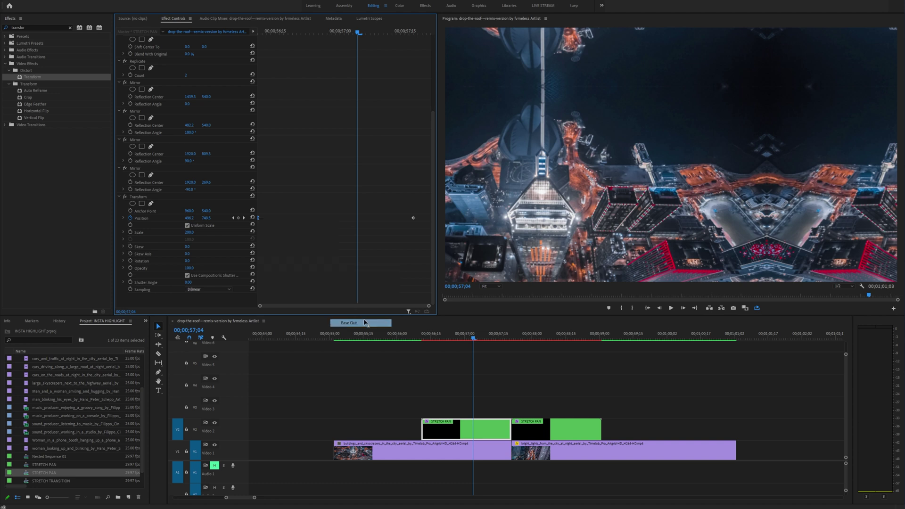
pyautogui.rightClick(412, 220)
pyautogui.moveTo(454, 281)
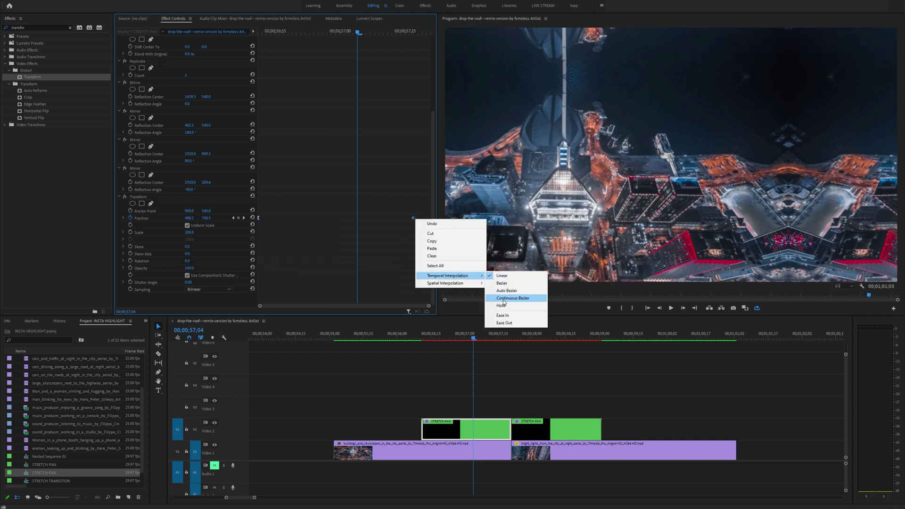
pyautogui.click(512, 315)
pyautogui.moveTo(413, 218); pyautogui.dragTo(430, 218)
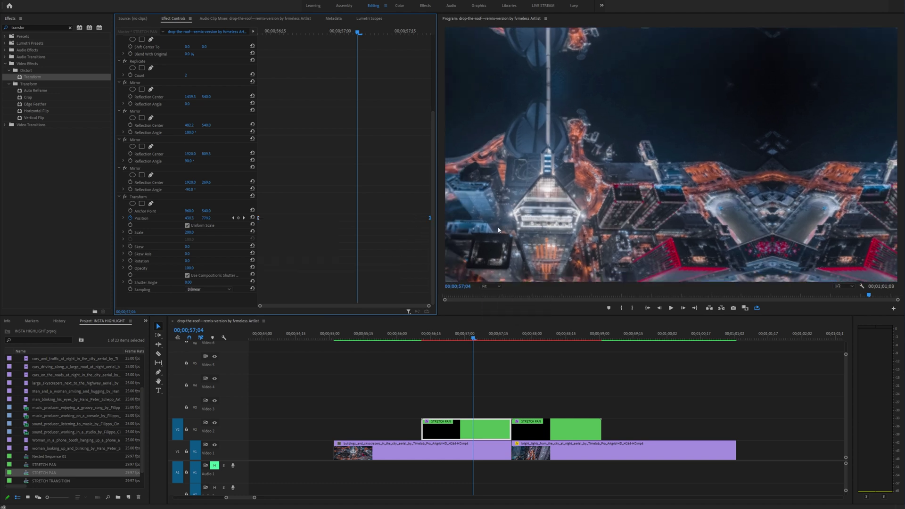
# Shape the Position velocity curve so the pan starts slowly and accelerates sharply towards the end of the clip.
pyautogui.click(124, 218)
pyautogui.moveTo(288, 241); pyautogui.dragTo(344, 239)
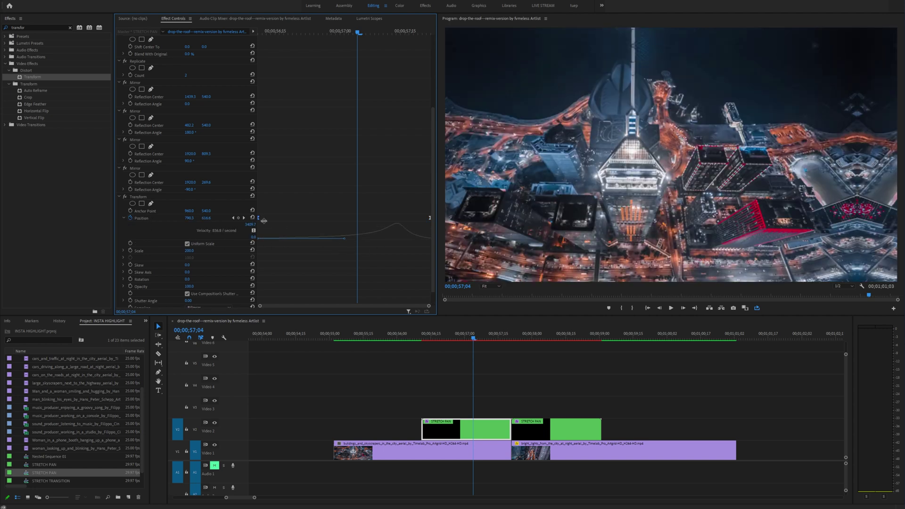
pyautogui.scroll(-1, 394, 228)
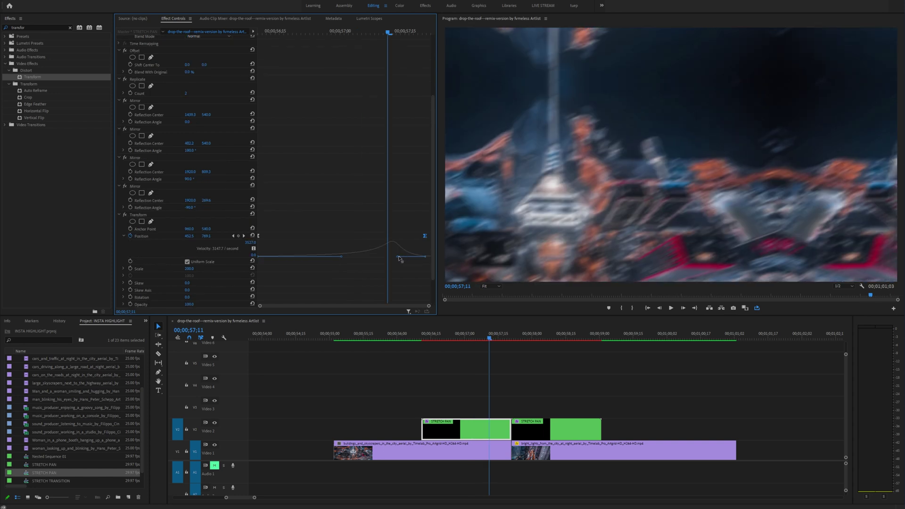
pyautogui.moveTo(413, 259); pyautogui.dragTo(429, 246)
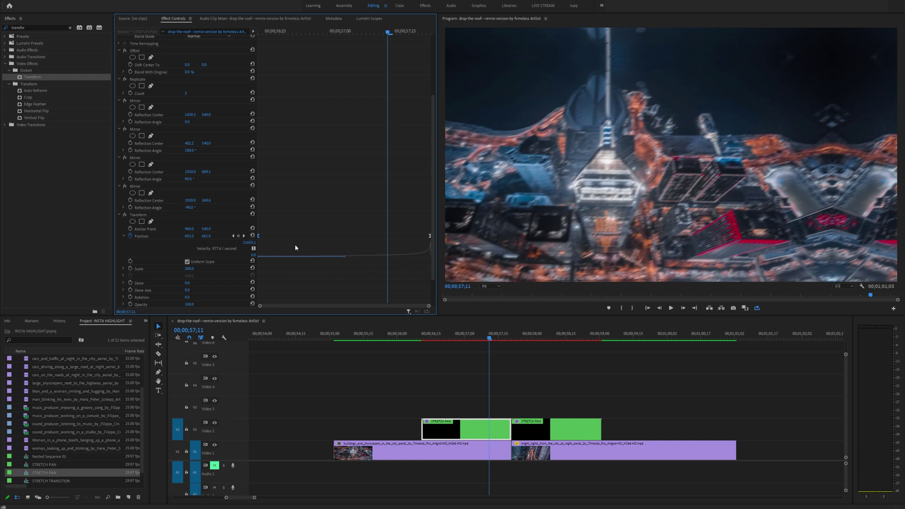
pyautogui.moveTo(493, 343)
pyautogui.mouseDown()
pyautogui.moveTo(454, 342)
pyautogui.moveTo(483, 342)
pyautogui.mouseUp()
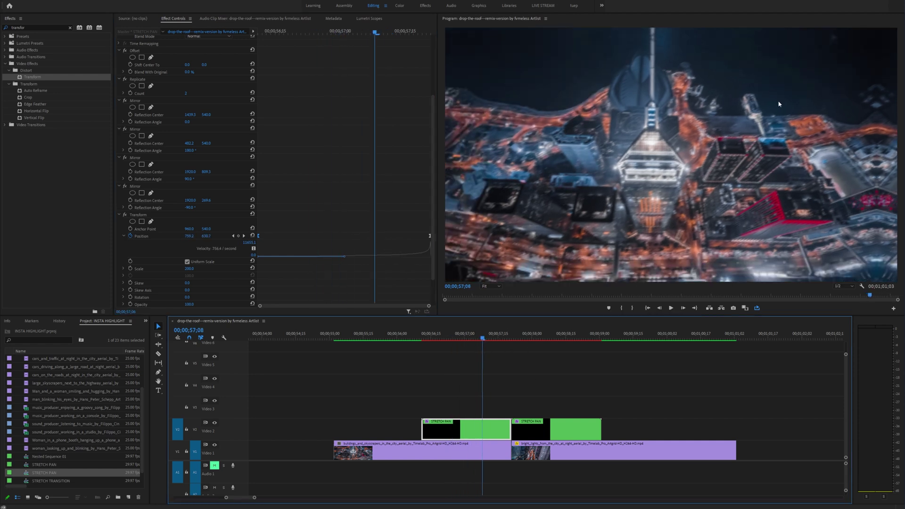
# Keyframe the second STRETCH PAN clip's Transform Position from about 1770 horizontally at its start back to the default at 00;00;58;27.
pyautogui.click(518, 334)
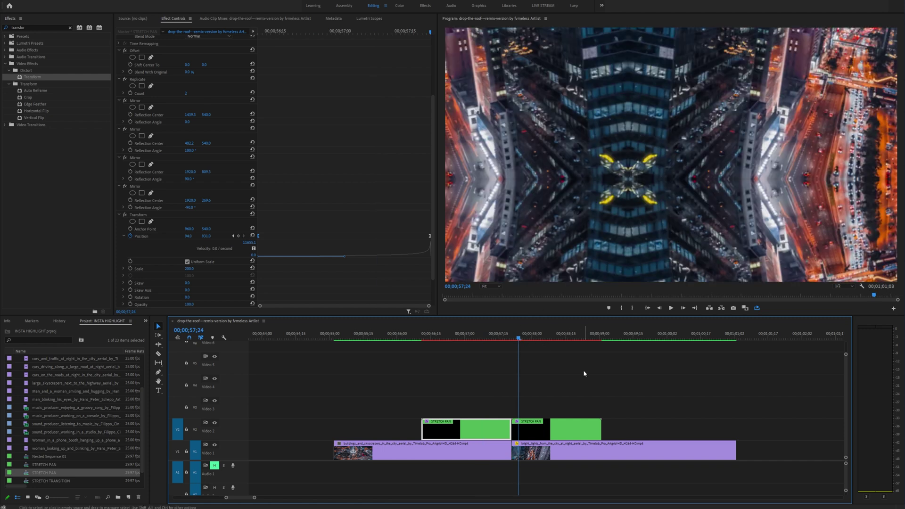
pyautogui.click(559, 427)
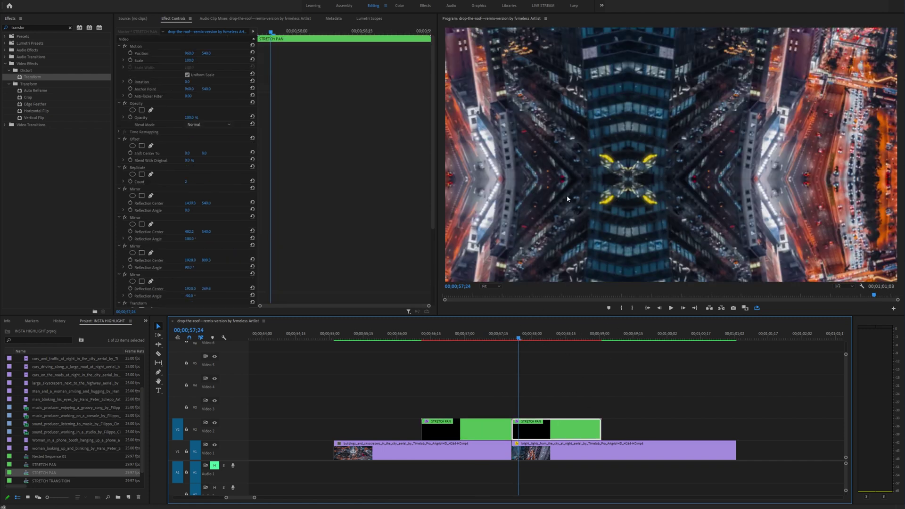
pyautogui.scroll(-3, 308, 236)
pyautogui.click(253, 242)
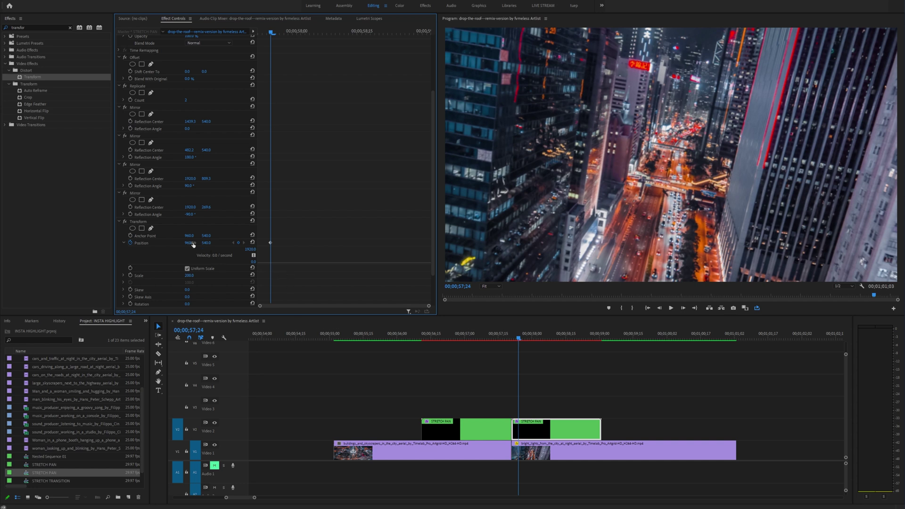
pyautogui.moveTo(189, 243); pyautogui.dragTo(249, 244)
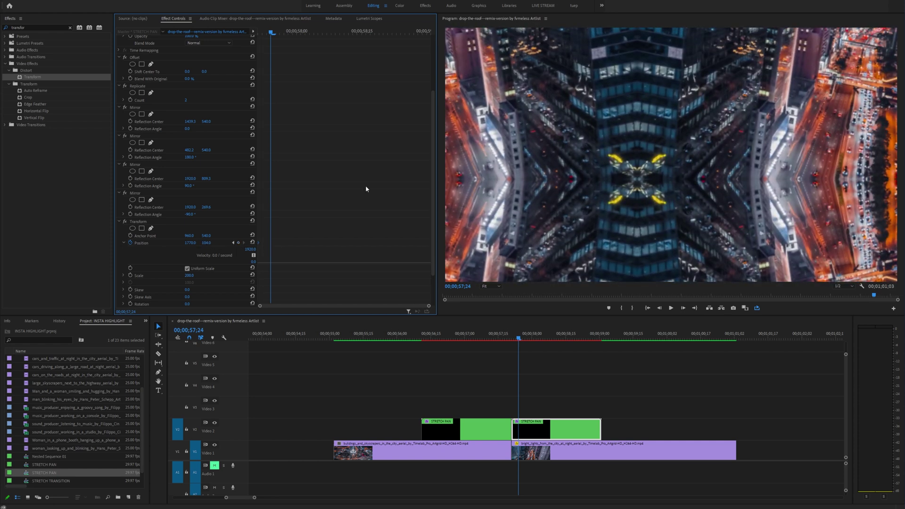
pyautogui.moveTo(407, 33); pyautogui.dragTo(414, 33)
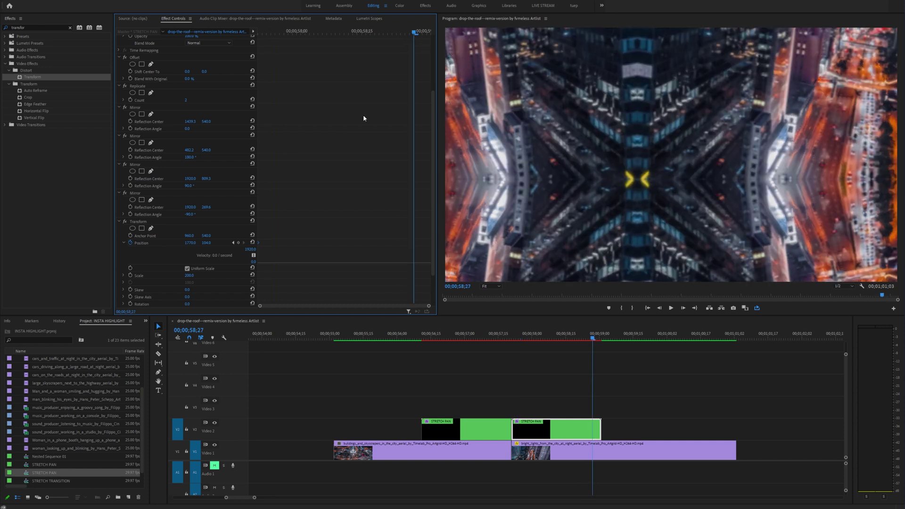
pyautogui.click(253, 243)
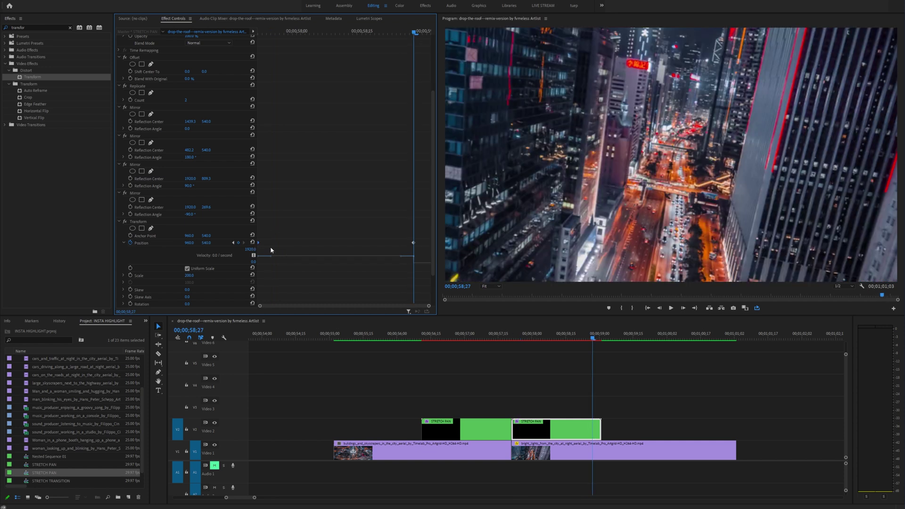
# Apply Ease Out to the second clip's starting Position keyframe and Ease In to its ending keyframe.
pyautogui.rightClick(257, 242)
pyautogui.moveTo(305, 298)
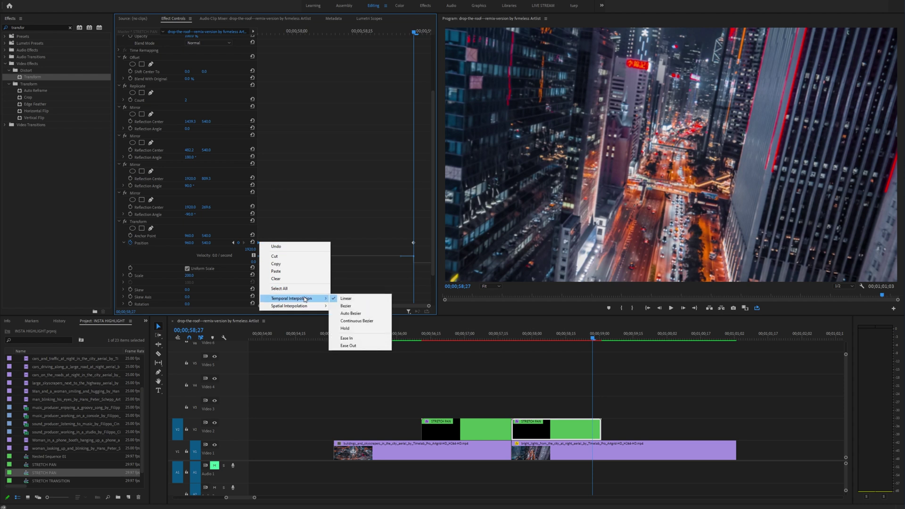
pyautogui.click(360, 346)
pyautogui.rightClick(414, 243)
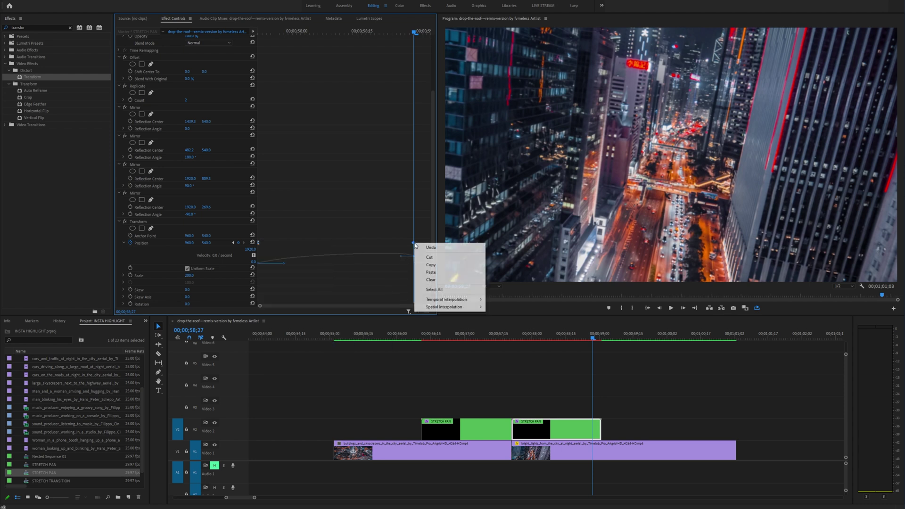
pyautogui.moveTo(447, 299)
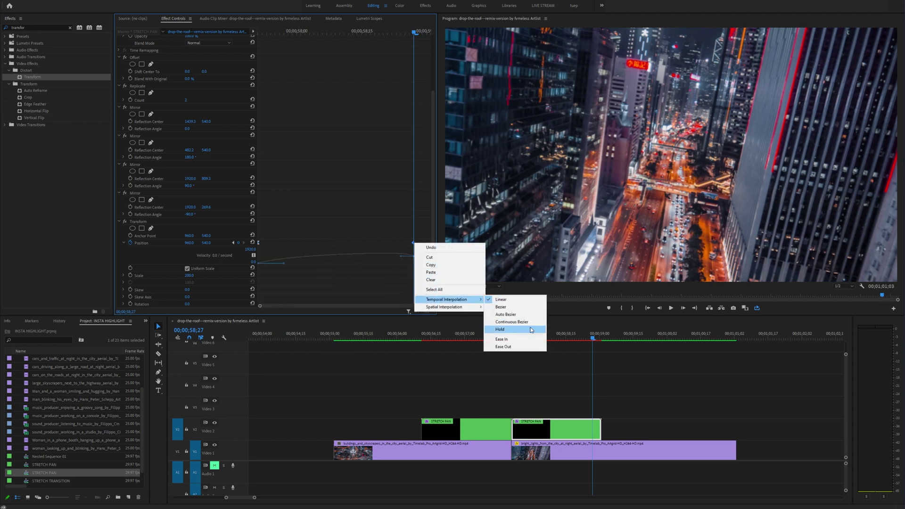
pyautogui.click(502, 339)
# Shape the second clip's velocity curve to start fast and slow down, and move the last Position keyframe to the clip's end.
pyautogui.moveTo(388, 265); pyautogui.dragTo(220, 276)
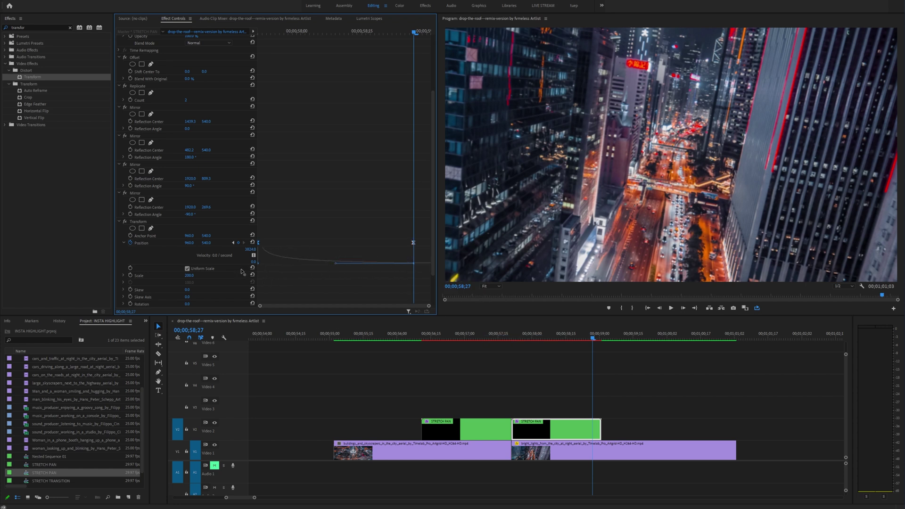
pyautogui.moveTo(413, 243); pyautogui.dragTo(429, 243)
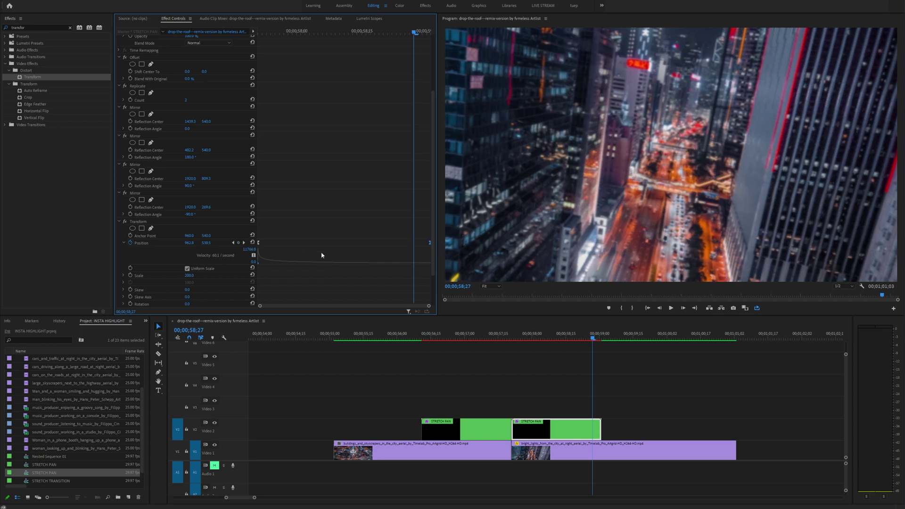
# Set the second clip's Transform Shutter Angle to 200, and play the transition with in and out points around both STRETCH PAN clips.
pyautogui.scroll(-3, 348, 269)
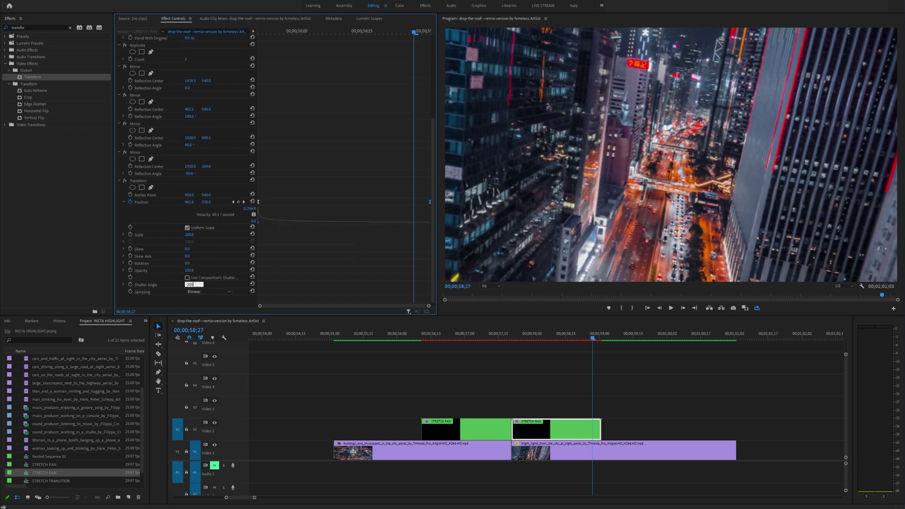
pyautogui.click(410, 335)
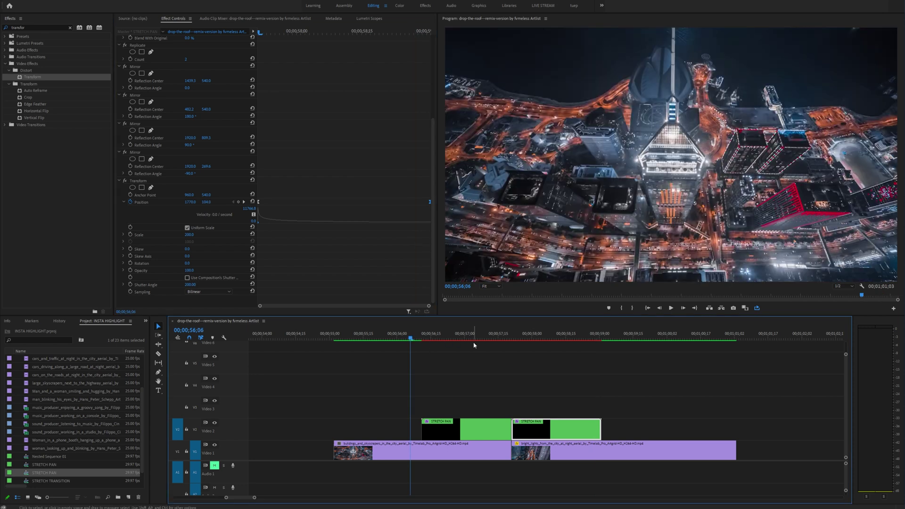
pyautogui.press('i')
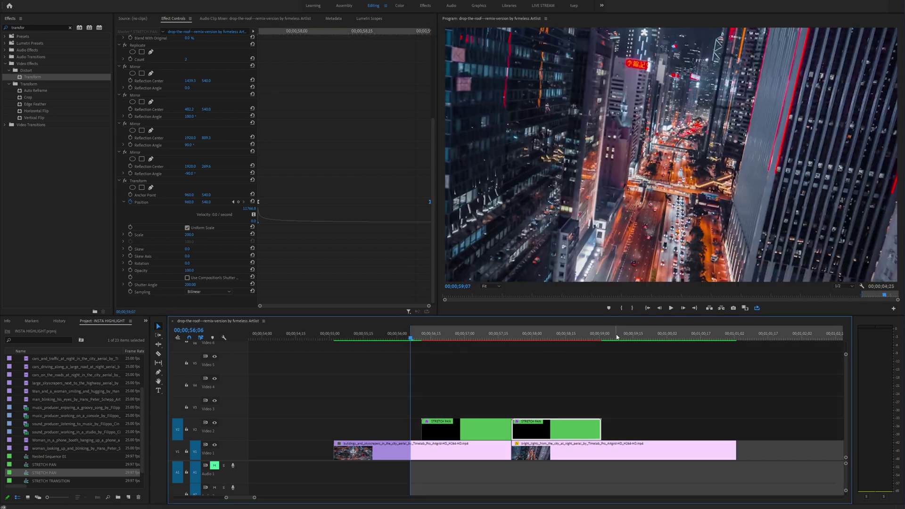
pyautogui.press('o')
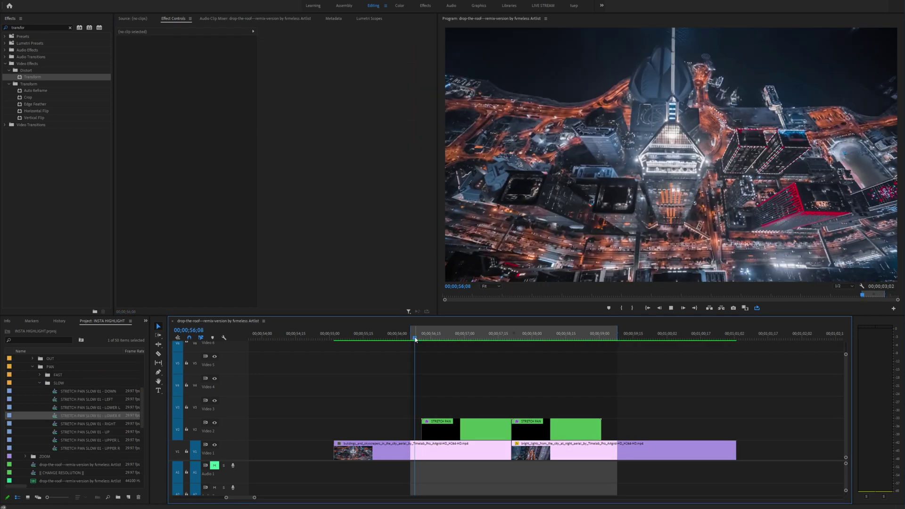
pyautogui.press('space')
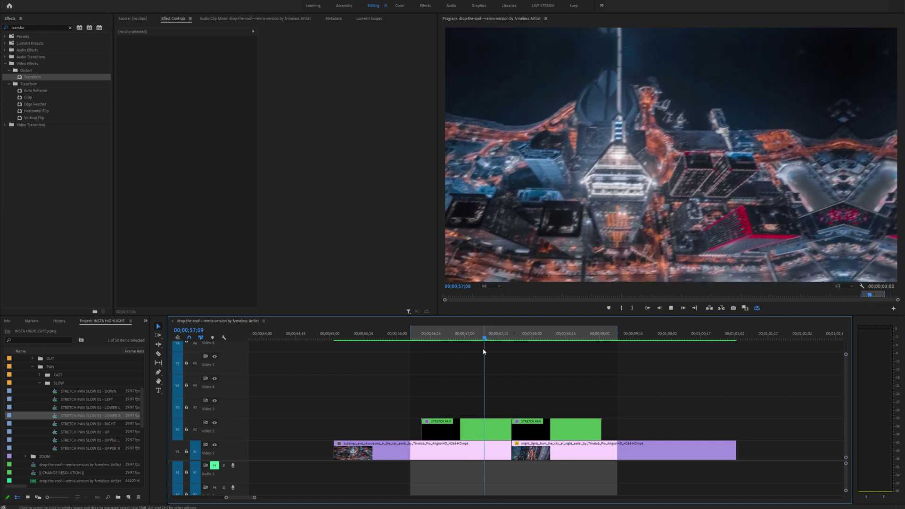
pyautogui.click(418, 336)
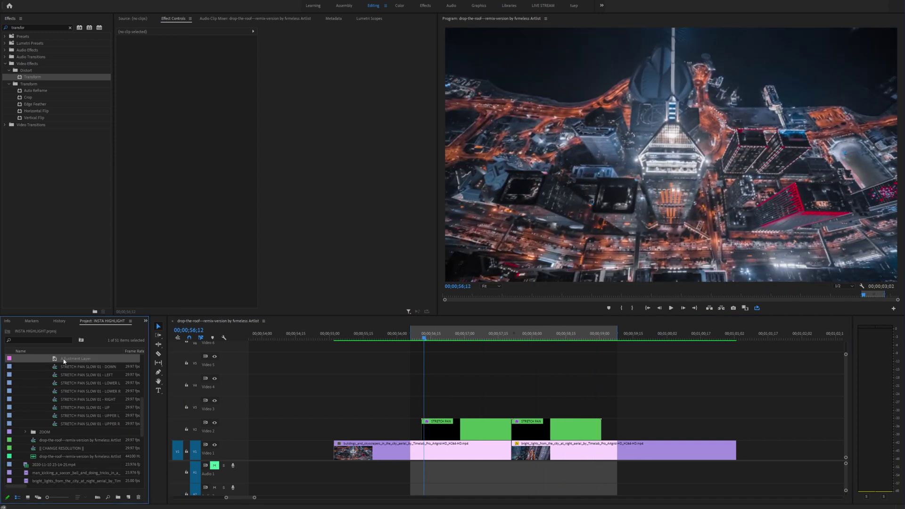
# Add an adjustment layer on Video 3 above the STRETCH PAN clips, trim it to their end, and cut it where they meet.
pyautogui.moveTo(64, 361); pyautogui.dragTo(554, 399)
pyautogui.press('c')
pyautogui.click(602, 406)
pyautogui.press('v')
pyautogui.click(631, 408)
pyautogui.press('Delete')
pyautogui.press('c')
pyautogui.click(513, 408)
pyautogui.press('v')
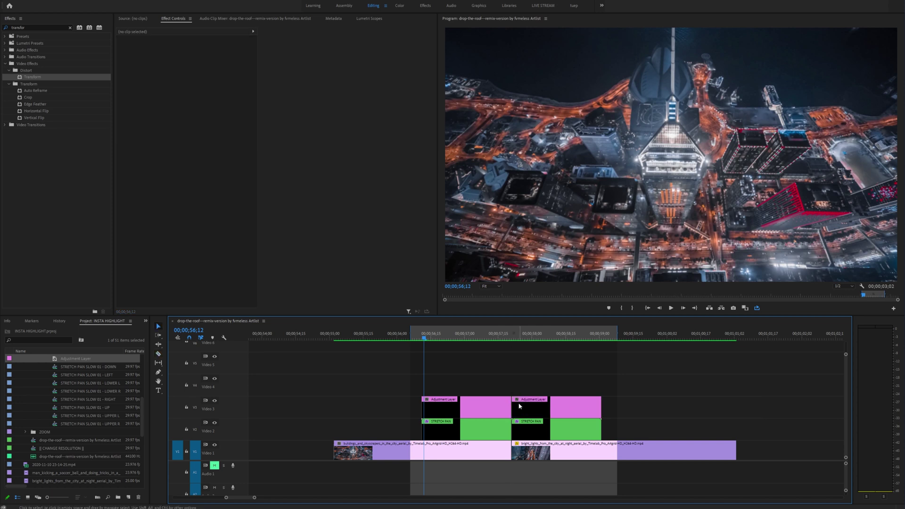
# Nest the first adjustment layer segment as CROP and enable it as an adjustment layer.
pyautogui.click(468, 408)
pyautogui.rightClick(465, 408)
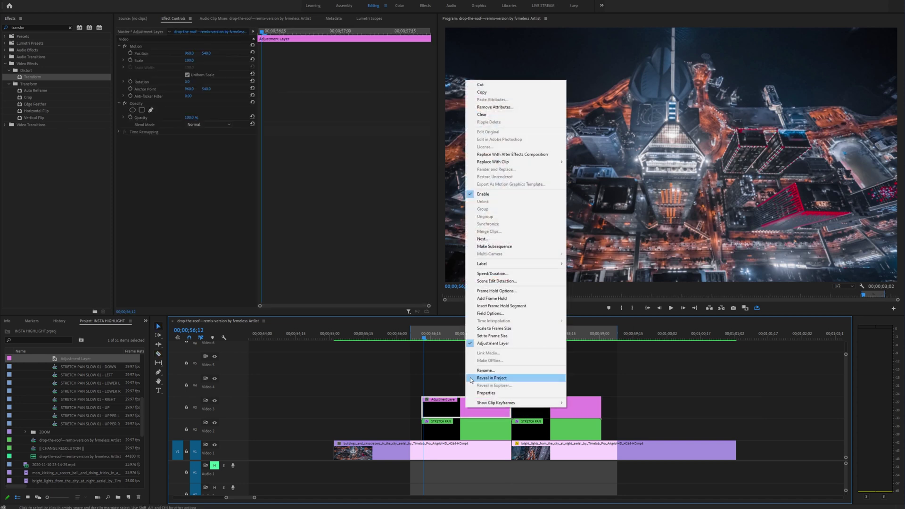
pyautogui.click(482, 239)
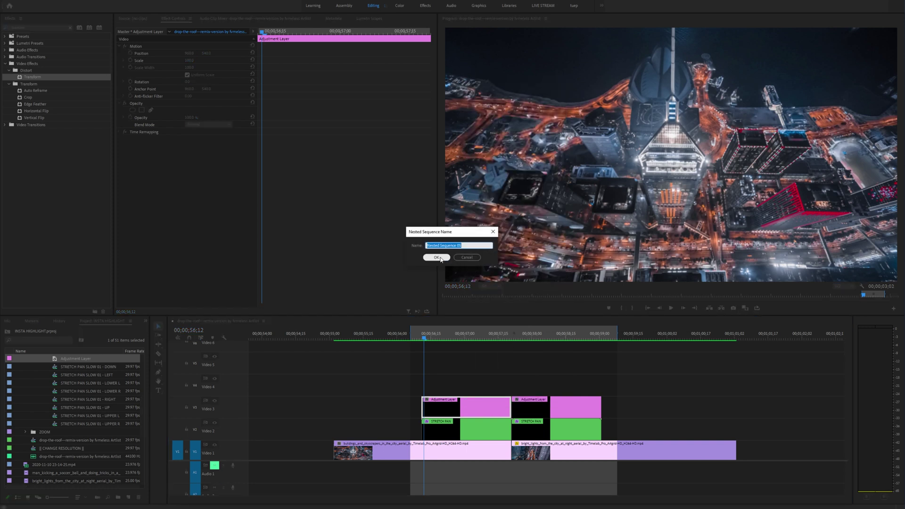
pyautogui.write('CROP')
pyautogui.press('Return')
pyautogui.rightClick(452, 409)
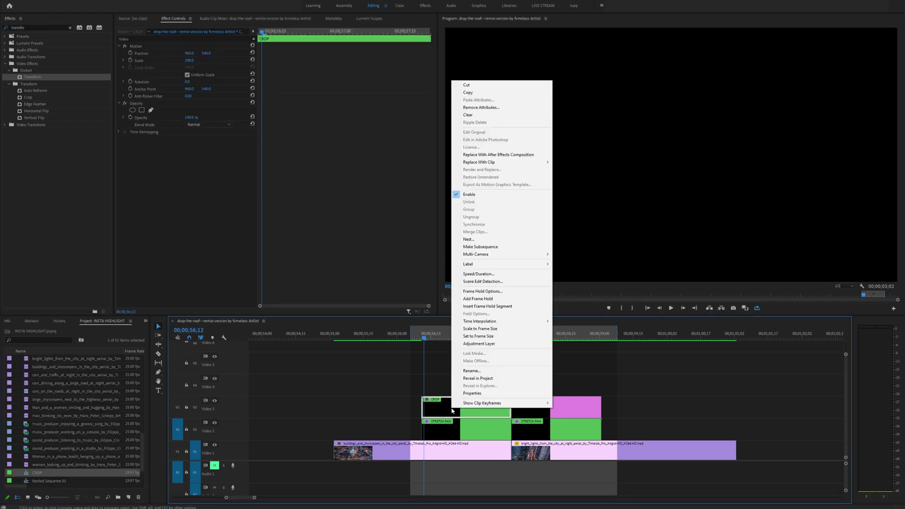
pyautogui.click(481, 344)
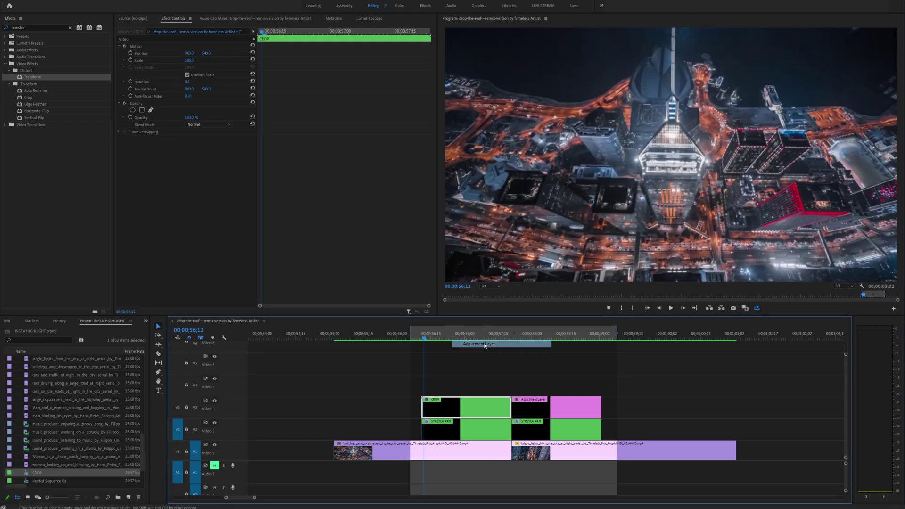
# Apply the Crop effect to the CROP clip and enable its Zoom option.
pyautogui.moveTo(425, 336); pyautogui.dragTo(458, 342)
pyautogui.doubleClick(46, 29)
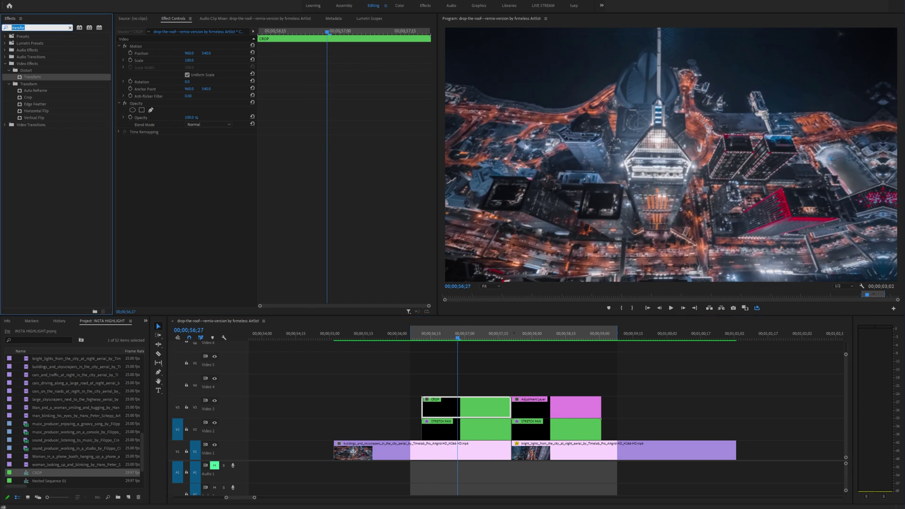
pyautogui.write('crop')
pyautogui.moveTo(27, 180); pyautogui.dragTo(443, 407)
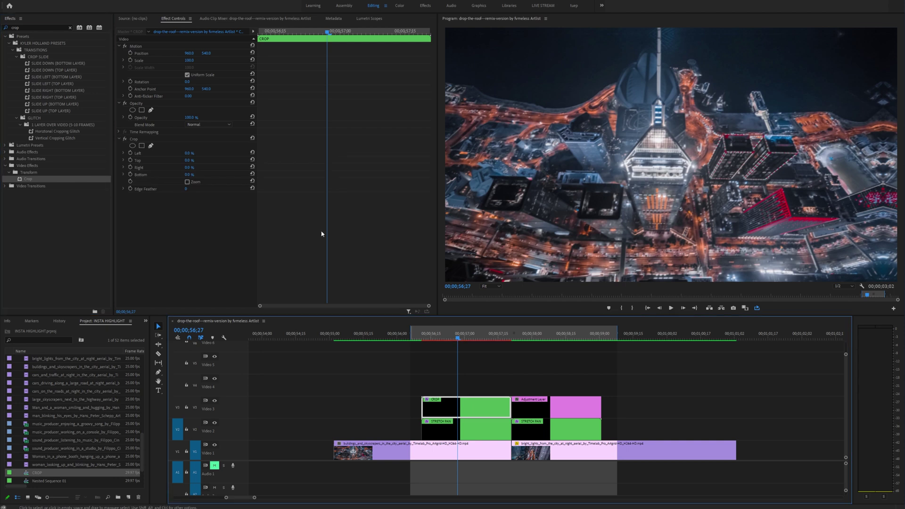
pyautogui.click(187, 182)
pyautogui.moveTo(329, 36)
pyautogui.mouseDown()
pyautogui.moveTo(366, 35)
pyautogui.moveTo(345, 34)
pyautogui.mouseUp()
pyautogui.moveTo(189, 153); pyautogui.dragTo(204, 175)
pyautogui.moveTo(345, 33); pyautogui.dragTo(399, 38)
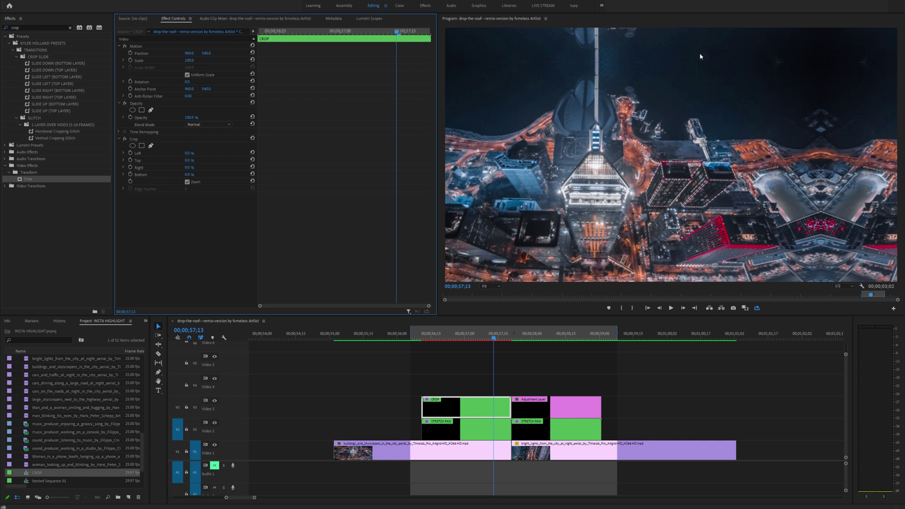
pyautogui.press('Up')
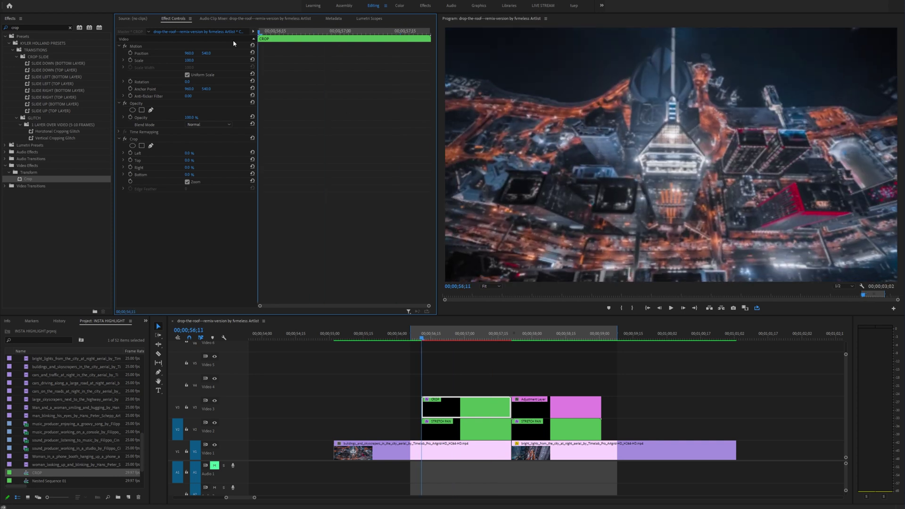
pyautogui.moveTo(346, 37)
pyautogui.mouseDown()
pyautogui.moveTo(383, 36)
pyautogui.moveTo(353, 36)
pyautogui.mouseUp()
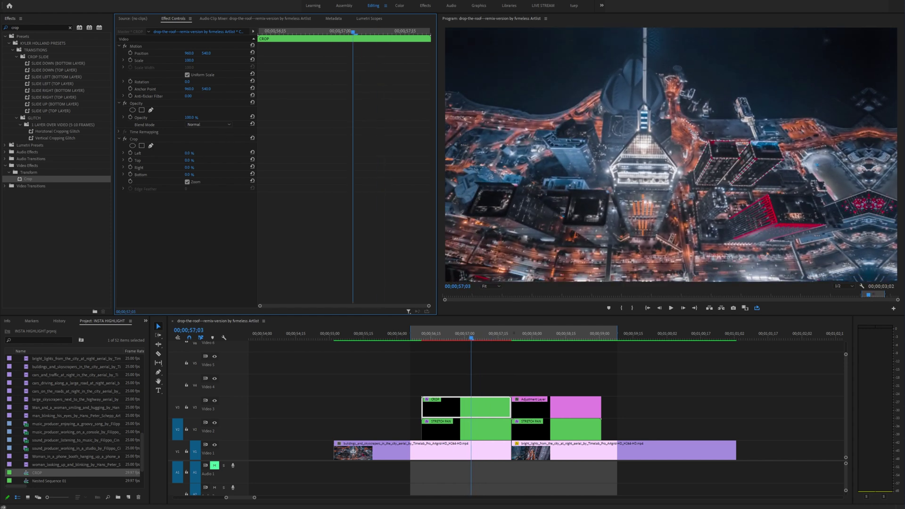
pyautogui.moveTo(188, 153)
pyautogui.mouseDown()
pyautogui.moveTo(222, 153)
pyautogui.moveTo(188, 153)
pyautogui.moveTo(196, 166)
pyautogui.moveTo(208, 166)
pyautogui.moveTo(191, 166)
pyautogui.moveTo(193, 158)
pyautogui.moveTo(235, 153)
pyautogui.moveTo(191, 153)
pyautogui.moveTo(217, 153)
pyautogui.mouseUp()
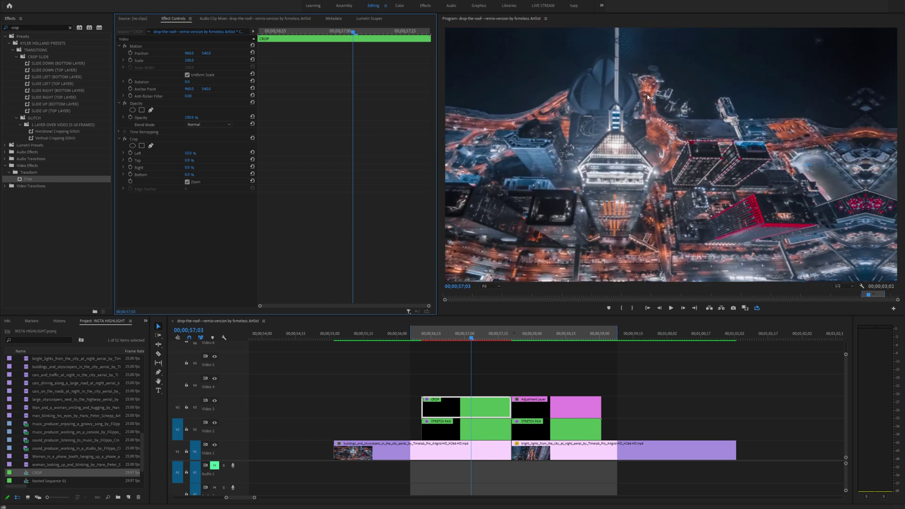
pyautogui.moveTo(189, 160)
pyautogui.mouseDown()
pyautogui.moveTo(198, 160)
pyautogui.moveTo(189, 160)
pyautogui.mouseUp()
pyautogui.click(131, 154)
pyautogui.click(131, 174)
pyautogui.click(251, 154)
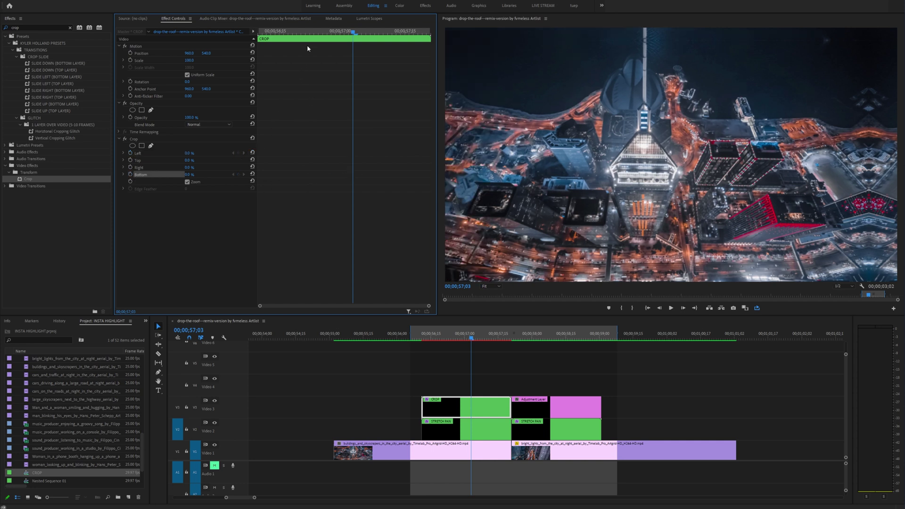
# Add starting keyframes for the Crop effect's Left and Bottom at 0% on the CROP clip's first frame, 00;00;56;11.
pyautogui.moveTo(307, 44); pyautogui.dragTo(244, 41)
pyautogui.click(132, 152)
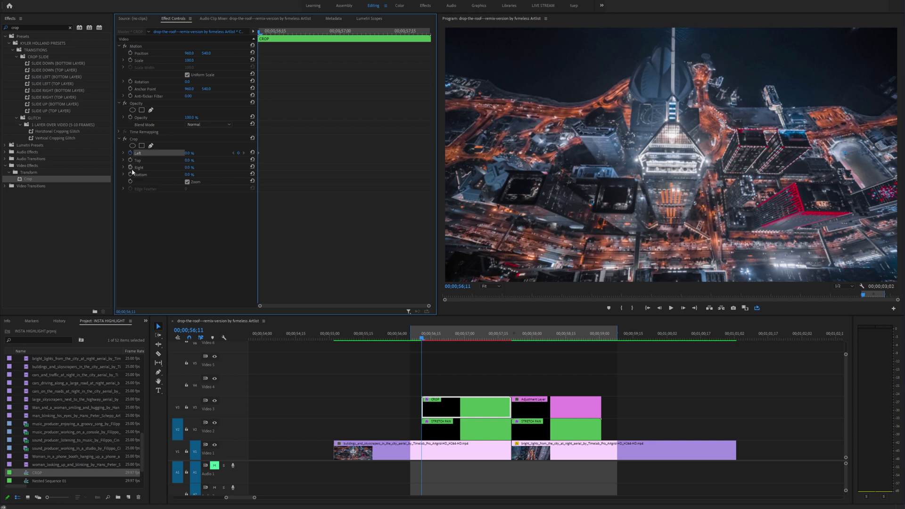
pyautogui.click(131, 175)
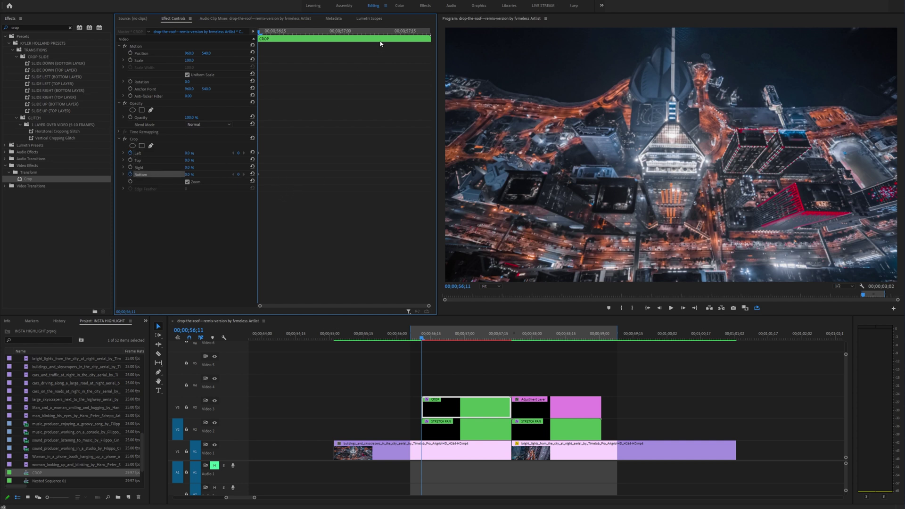
# Keyframe Crop Left and Bottom to 99% at 00;00;57;18, and move both keyframes to the end of the clip.
pyautogui.press('space')
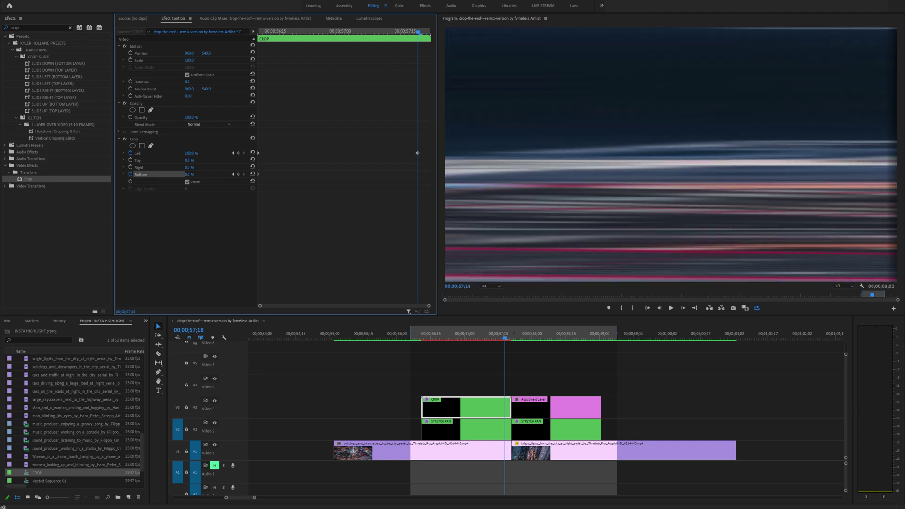
pyautogui.click(191, 153)
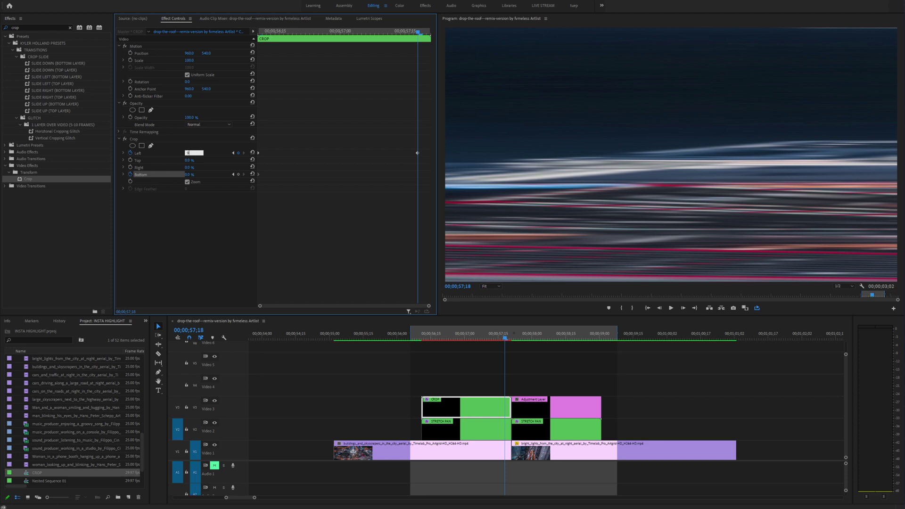
pyautogui.press('Return')
pyautogui.moveTo(191, 153); pyautogui.dragTo(213, 156)
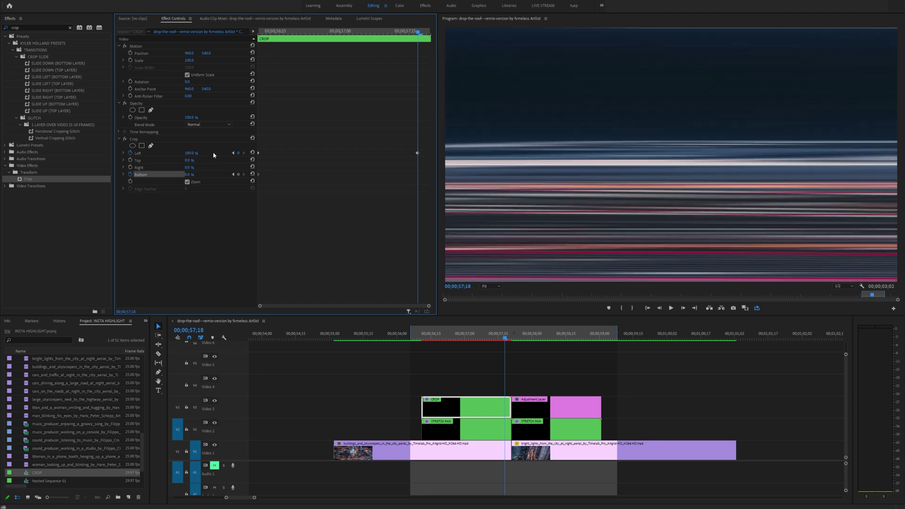
pyautogui.click(191, 153)
pyautogui.write('99')
pyautogui.press('Return')
pyautogui.click(190, 175)
pyautogui.write('99')
pyautogui.press('Return')
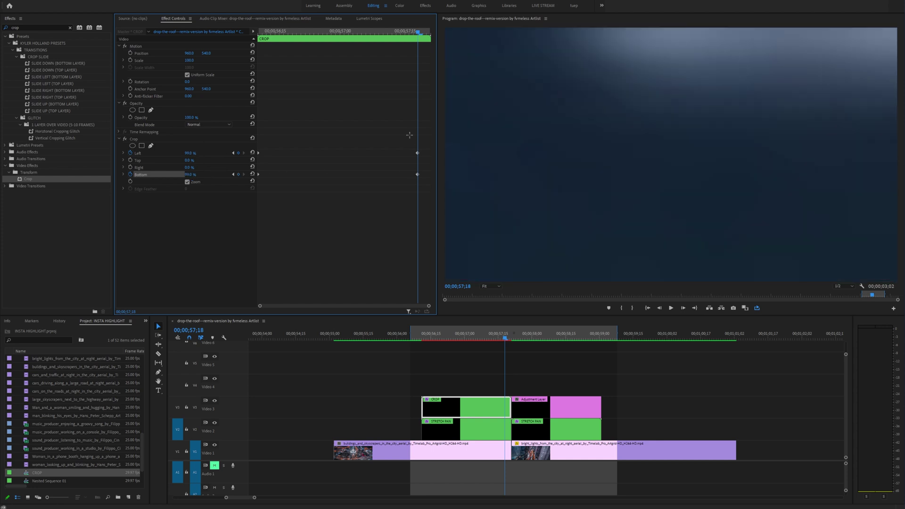
pyautogui.moveTo(417, 154); pyautogui.dragTo(477, 162)
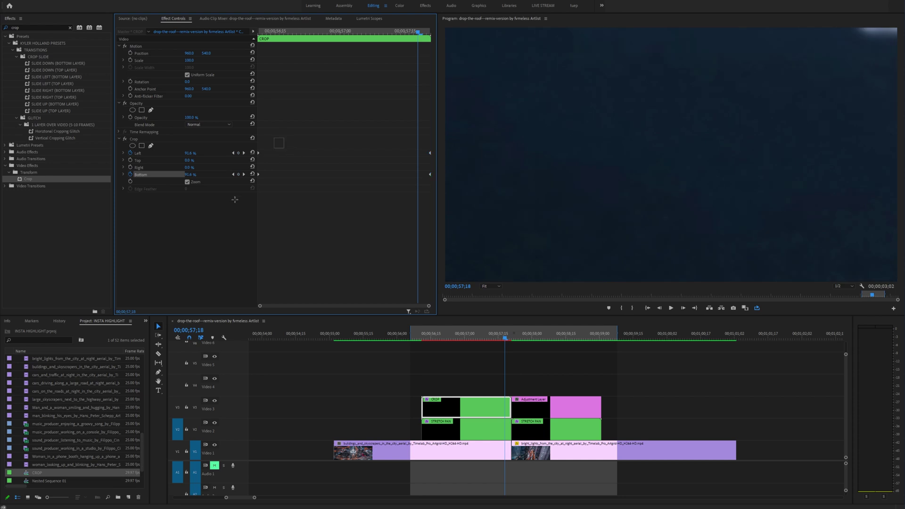
# Apply Ease Out to the starting Left and Bottom crop keyframes and Ease In to the ending ones.
pyautogui.rightClick(259, 176)
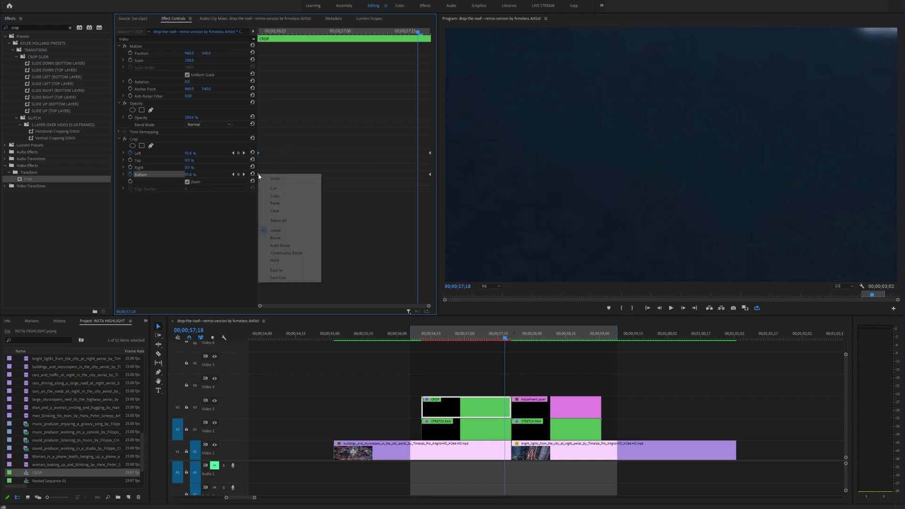
pyautogui.click(278, 277)
pyautogui.rightClick(429, 152)
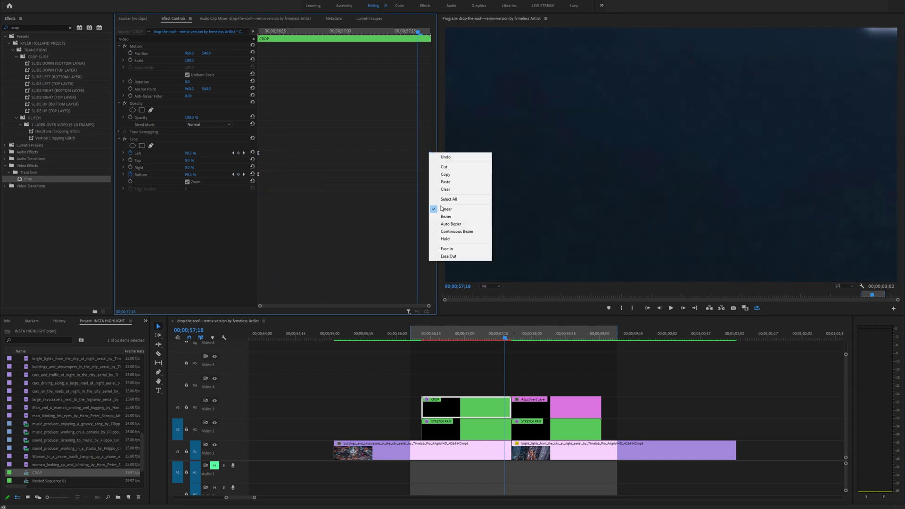
pyautogui.click(454, 252)
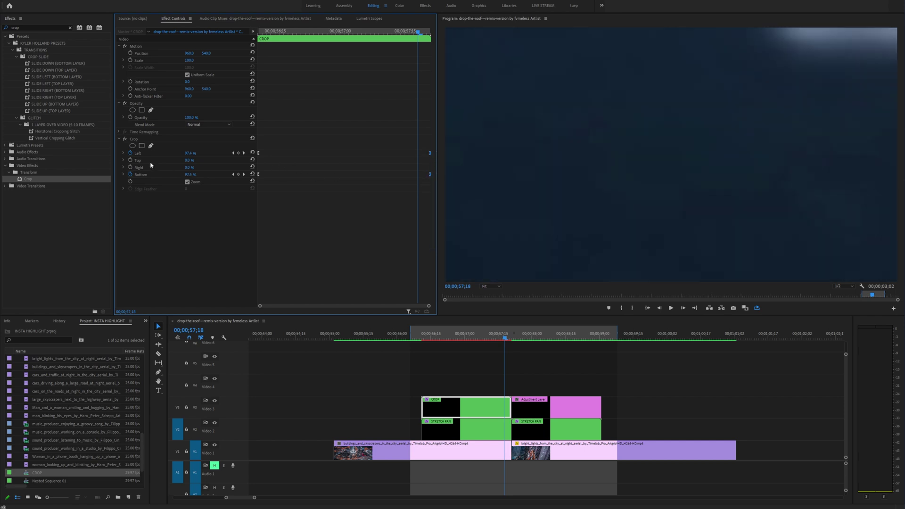
# Shape the Left and Bottom crop curves so the movement starts slowly and accelerates towards the end of the clip.
pyautogui.click(124, 154)
pyautogui.click(124, 214)
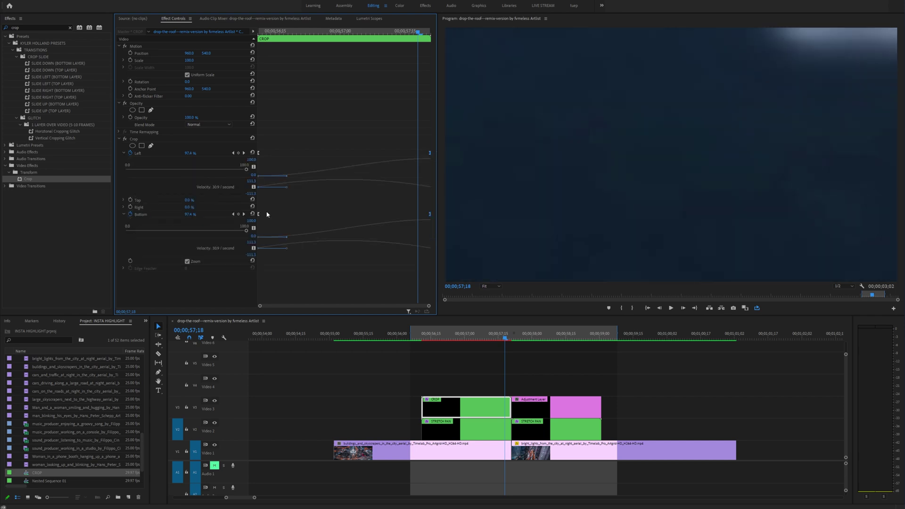
pyautogui.moveTo(296, 195); pyautogui.dragTo(295, 238)
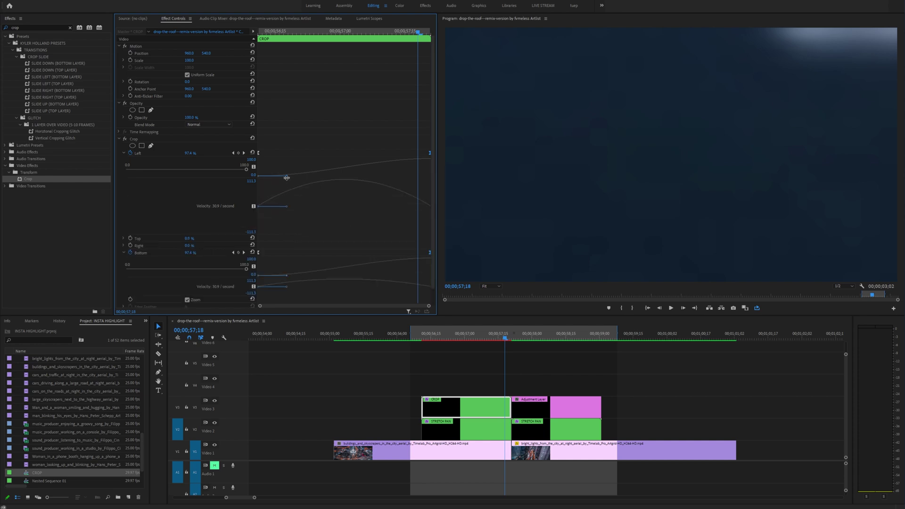
pyautogui.moveTo(287, 177); pyautogui.dragTo(345, 176)
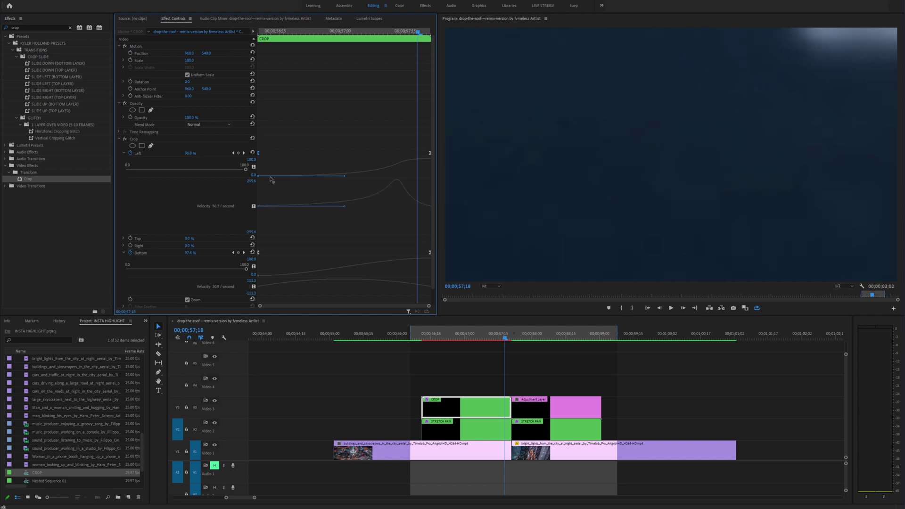
pyautogui.click(429, 153)
pyautogui.scroll(-1, 365, 264)
pyautogui.click(259, 235)
pyautogui.moveTo(287, 259); pyautogui.dragTo(366, 259)
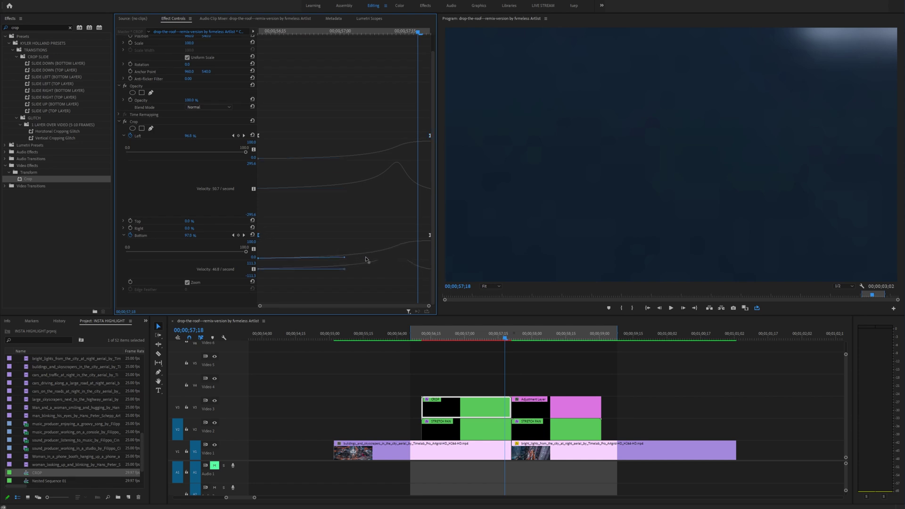
pyautogui.moveTo(367, 260); pyautogui.dragTo(367, 260)
# Check the crop movement around 00;00;57;20 and apply the Alpha Adjust effect to the CROP clip below the Crop effect.
pyautogui.moveTo(458, 339); pyautogui.dragTo(508, 332)
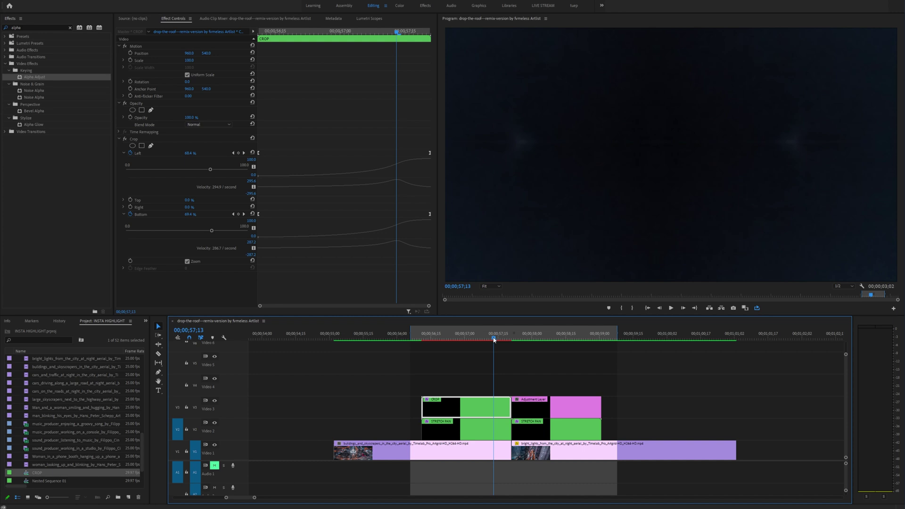
pyautogui.moveTo(494, 335); pyautogui.dragTo(510, 336)
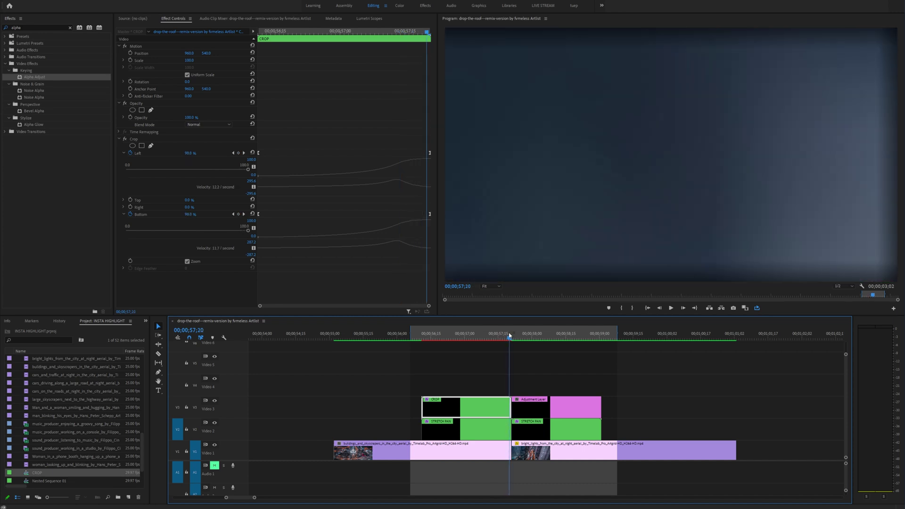
pyautogui.press('Left')
pyautogui.click(509, 333)
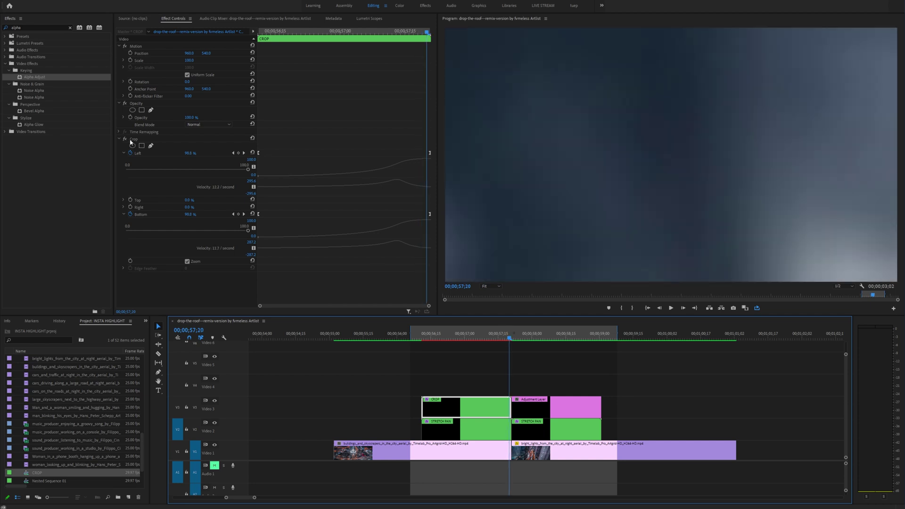
pyautogui.moveTo(38, 77); pyautogui.dragTo(154, 260)
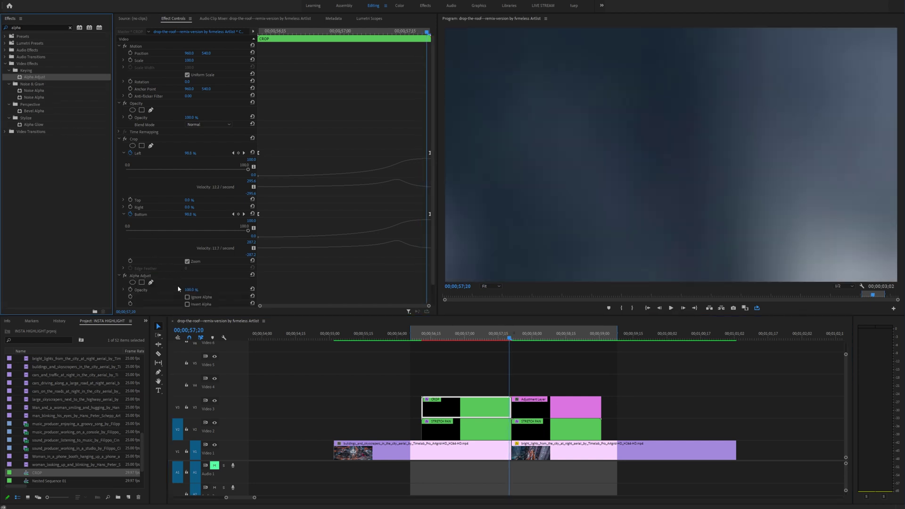
# Enable Ignore Alpha in the first CROP clip's Alpha Adjust effect and check the frames across the cut.
pyautogui.click(187, 297)
pyautogui.click(507, 335)
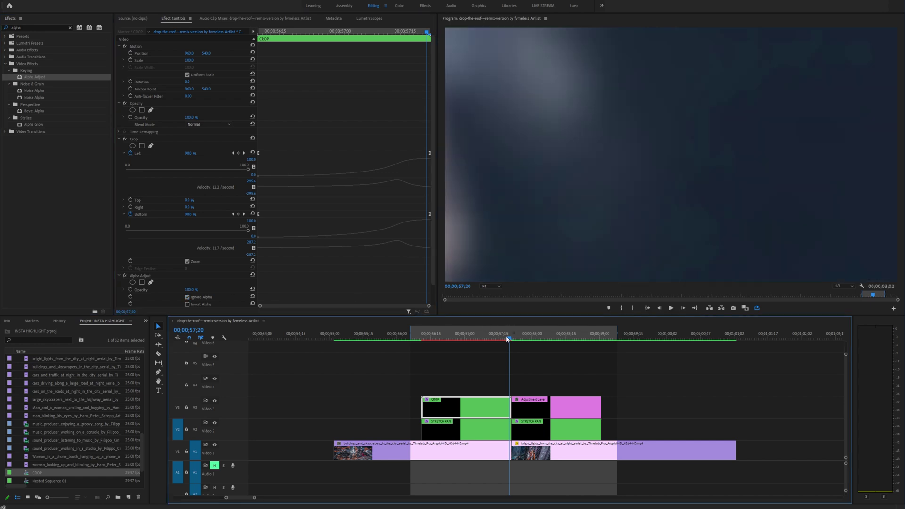
pyautogui.moveTo(507, 338); pyautogui.dragTo(538, 335)
# Nest the Adjustment Layer after the cut as CROP and turn the nested clip into an adjustment layer.
pyautogui.click(543, 400)
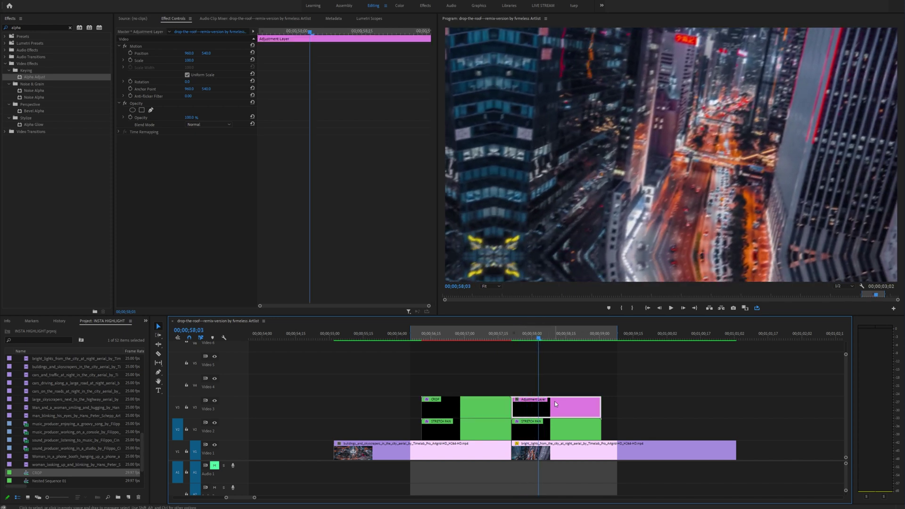
pyautogui.rightClick(545, 409)
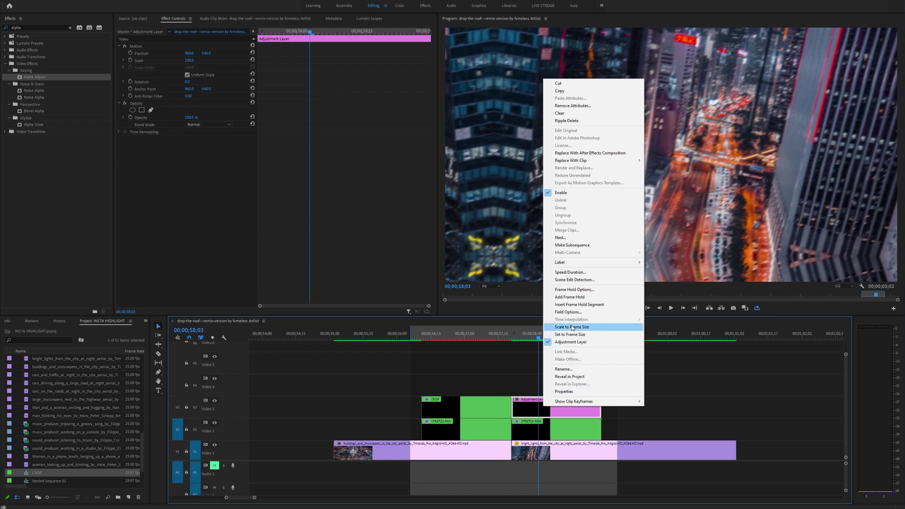
pyautogui.click(560, 238)
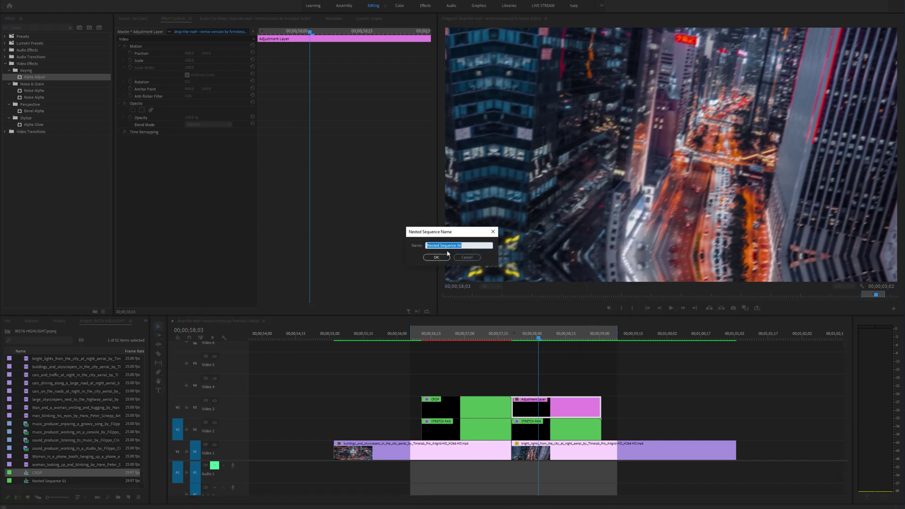
pyautogui.write('CROP')
pyautogui.click(447, 256)
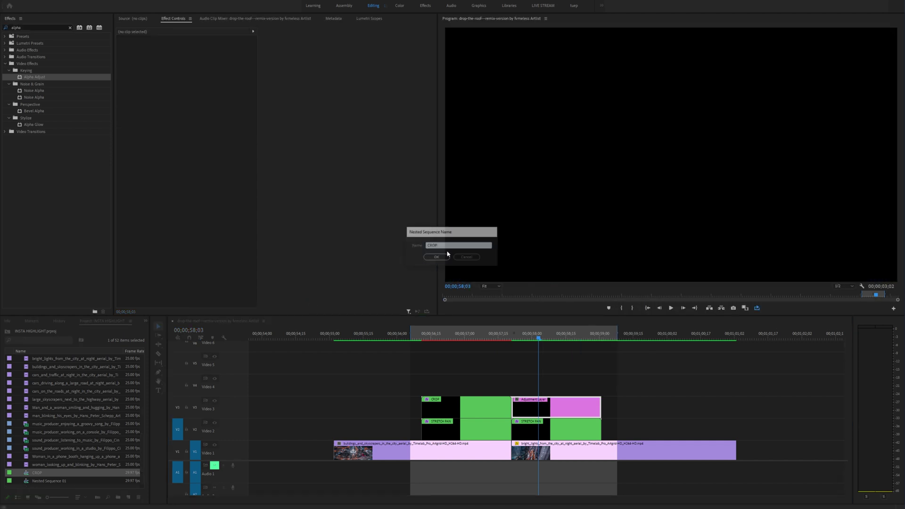
pyautogui.rightClick(535, 410)
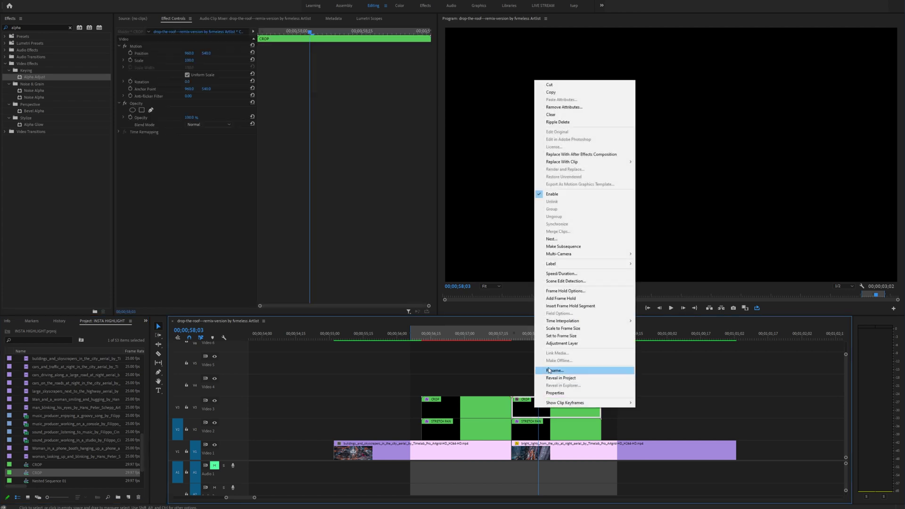
pyautogui.click(556, 347)
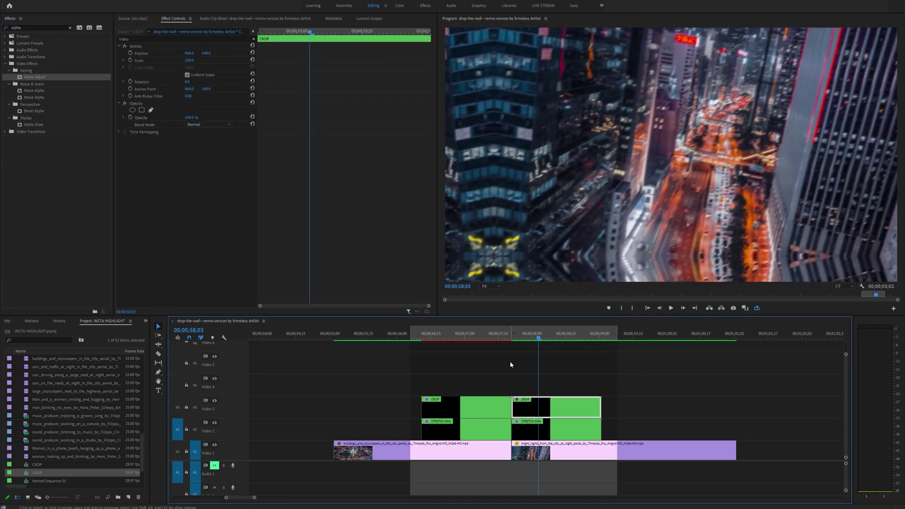
# Enable Use Composition's Shutter Angle in the Transform effect of the stretch clip after the cut.
pyautogui.moveTo(518, 337); pyautogui.dragTo(520, 337)
pyautogui.click(540, 426)
pyautogui.scroll(-5, 339, 245)
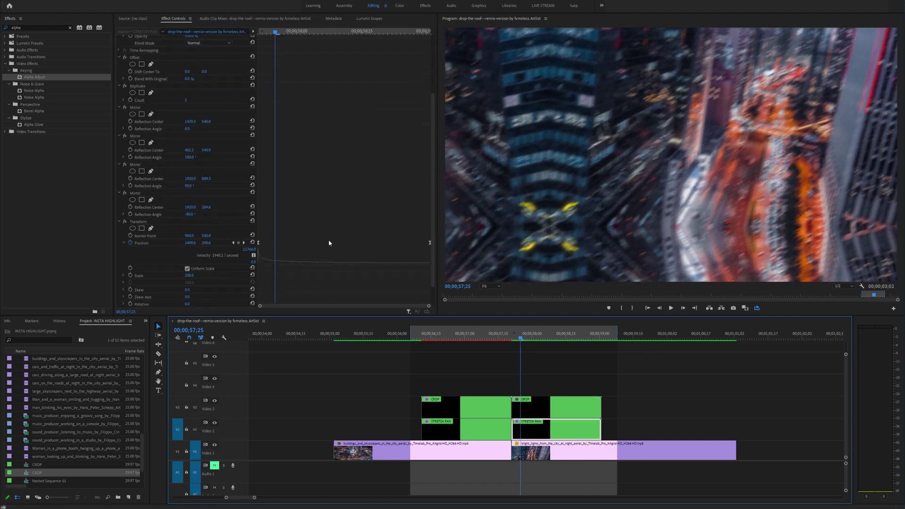
pyautogui.click(187, 294)
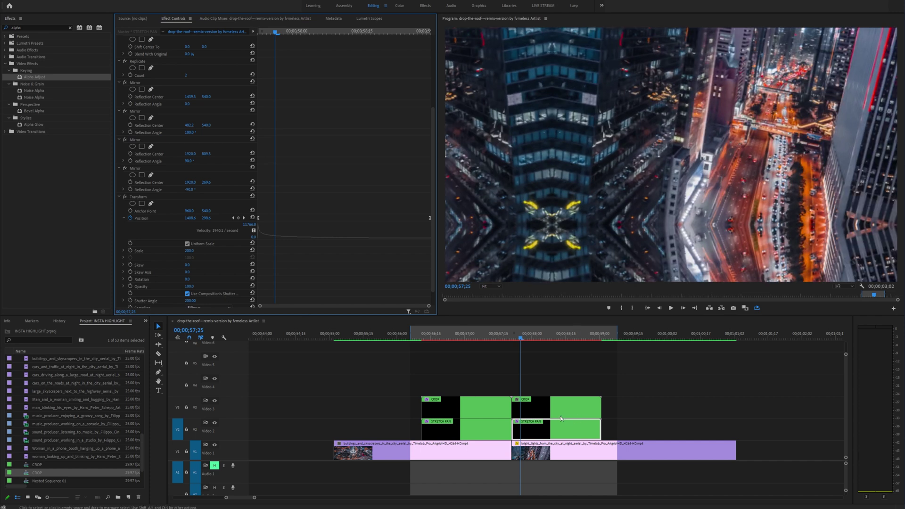
# Apply the Crop effect to the CROP clip after the cut and enable its Zoom option.
pyautogui.click(565, 408)
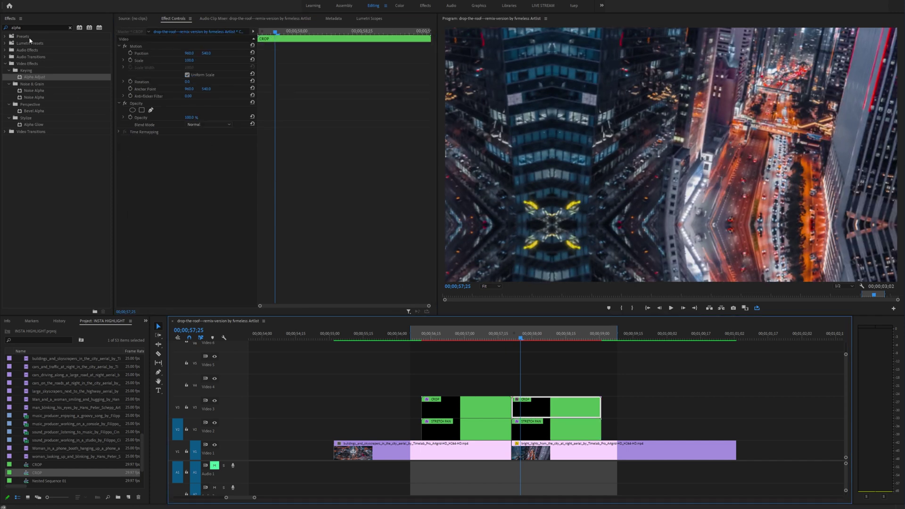
pyautogui.doubleClick(30, 27)
pyautogui.write('crop')
pyautogui.moveTo(28, 179); pyautogui.dragTo(187, 154)
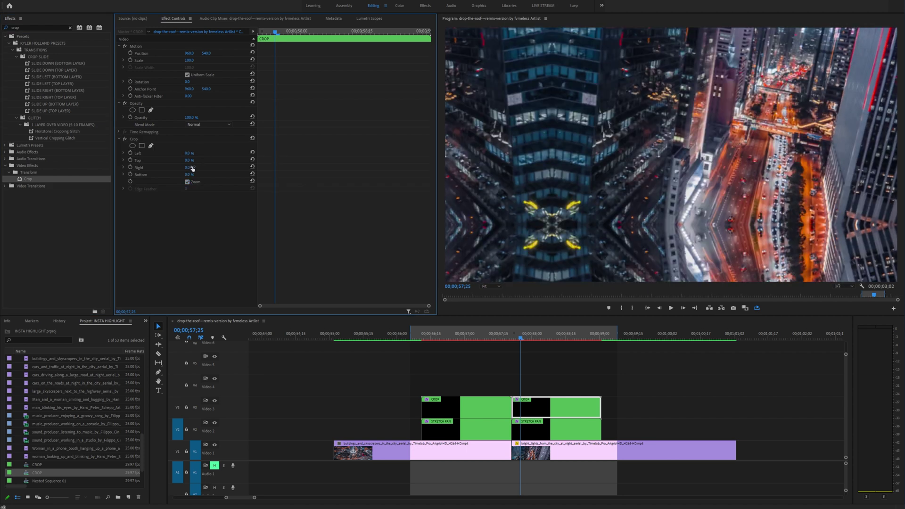
# Keyframe Crop Top and Right at 99% at the start of the second CROP clip, 00;00;57;21.
pyautogui.moveTo(188, 167)
pyautogui.mouseDown()
pyautogui.moveTo(236, 167)
pyautogui.moveTo(188, 167)
pyautogui.mouseUp()
pyautogui.moveTo(189, 161)
pyautogui.mouseDown()
pyautogui.moveTo(209, 161)
pyautogui.moveTo(188, 161)
pyautogui.mouseUp()
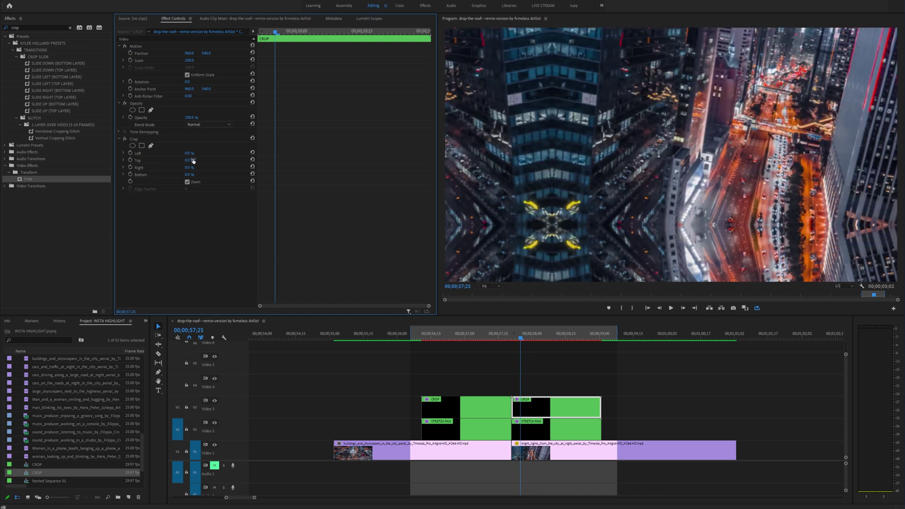
pyautogui.click(130, 161)
pyautogui.click(131, 168)
pyautogui.click(232, 160)
pyautogui.click(194, 167)
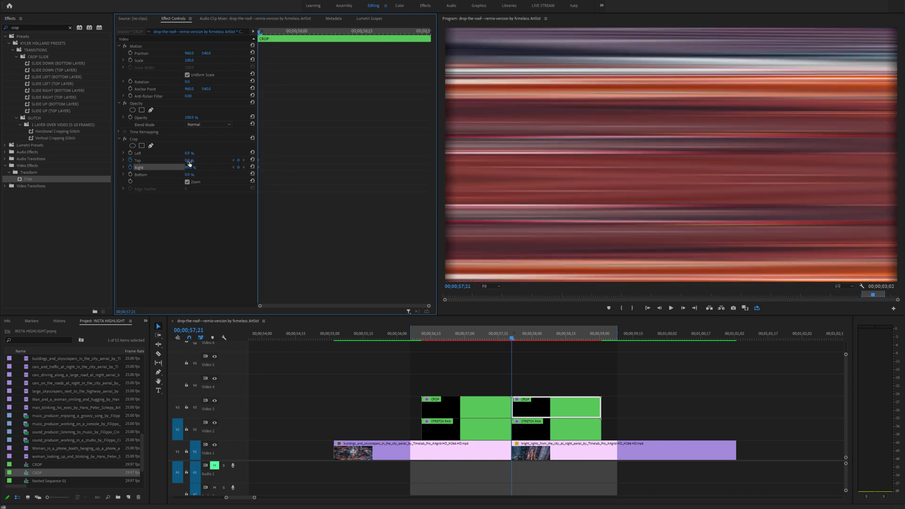
pyautogui.write('9')
pyautogui.press('Return')
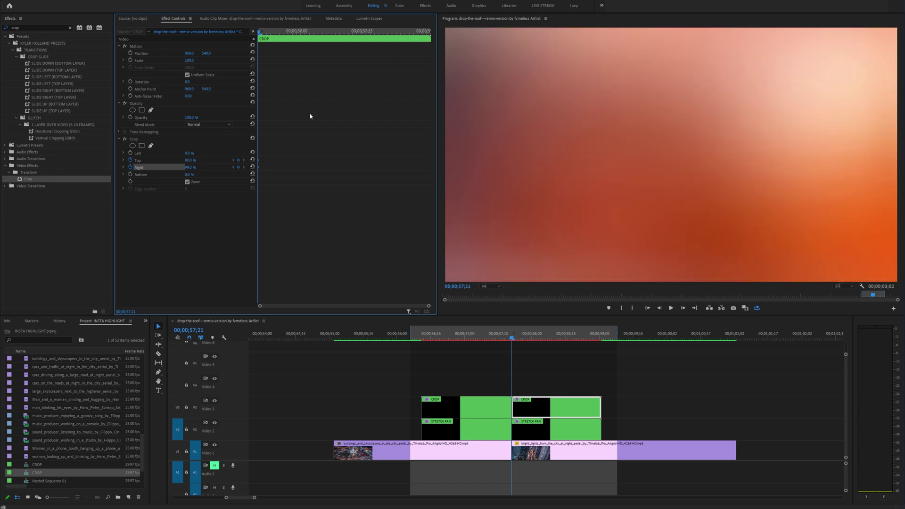
# Reset Crop Top and Right to 0% at 00;00;58;29 to add their ending keyframes.
pyautogui.moveTo(417, 33); pyautogui.dragTo(424, 32)
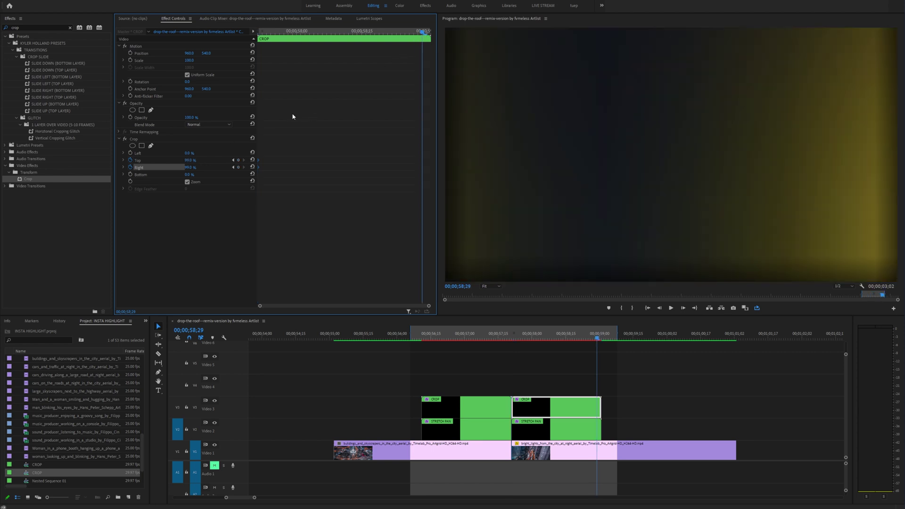
pyautogui.click(252, 166)
pyautogui.click(252, 160)
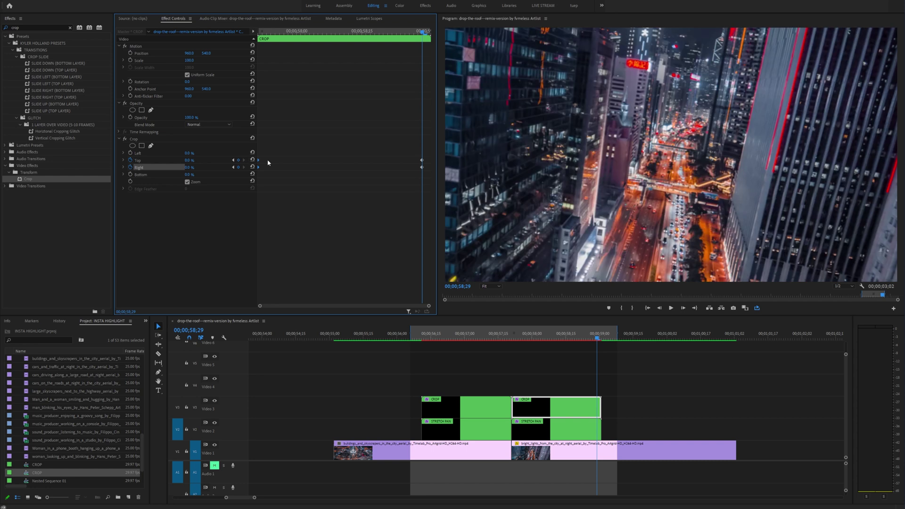
# Apply Ease Out to the starting Top and Right crop keyframes and Ease In to the ending ones.
pyautogui.rightClick(259, 168)
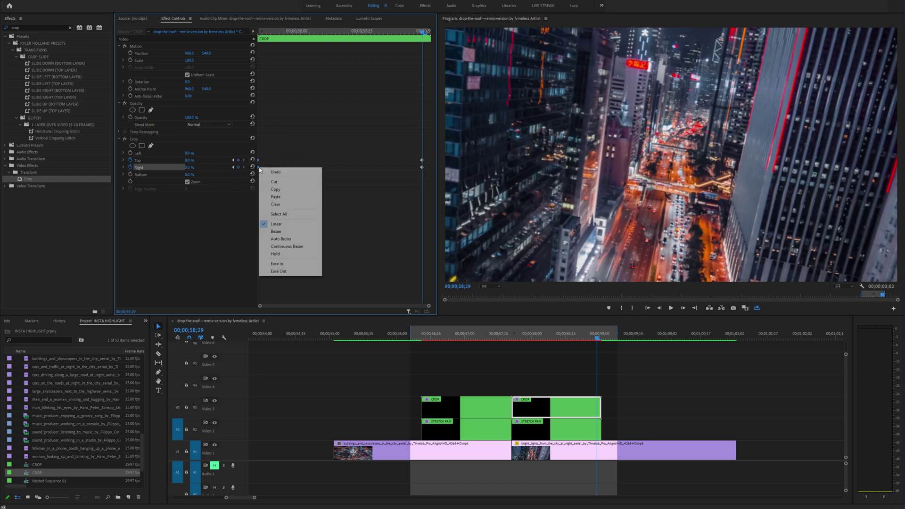
pyautogui.click(302, 271)
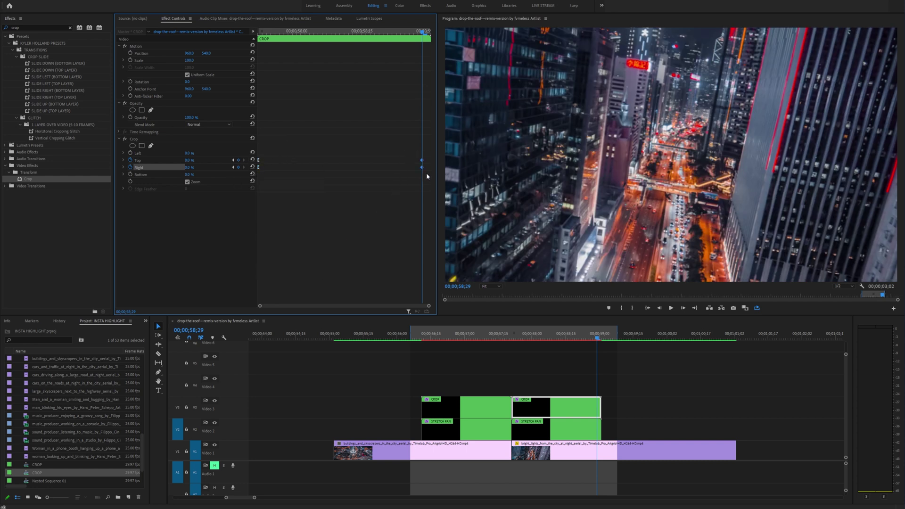
pyautogui.rightClick(422, 162)
pyautogui.click(452, 255)
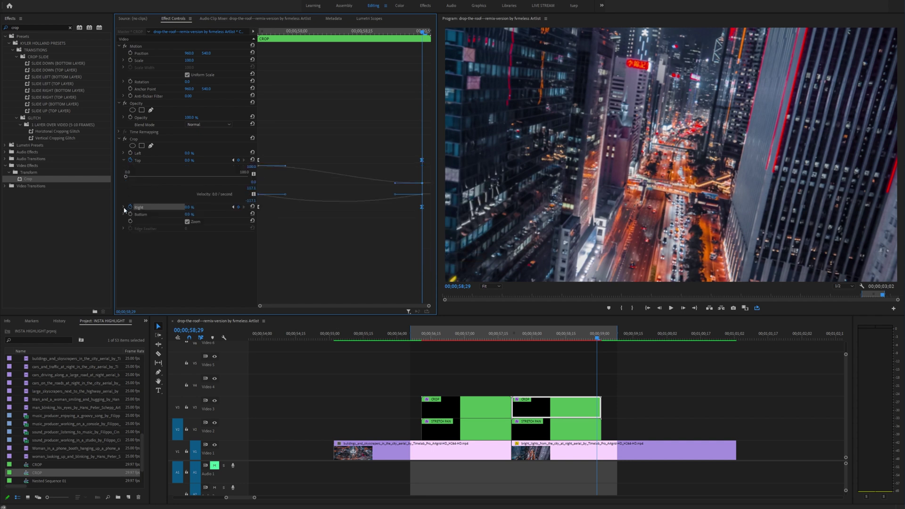
# Shape the Top and Right crop curves to start fast and settle slowly, and move the ending keyframes to the clip's end.
pyautogui.moveTo(395, 185); pyautogui.dragTo(337, 184)
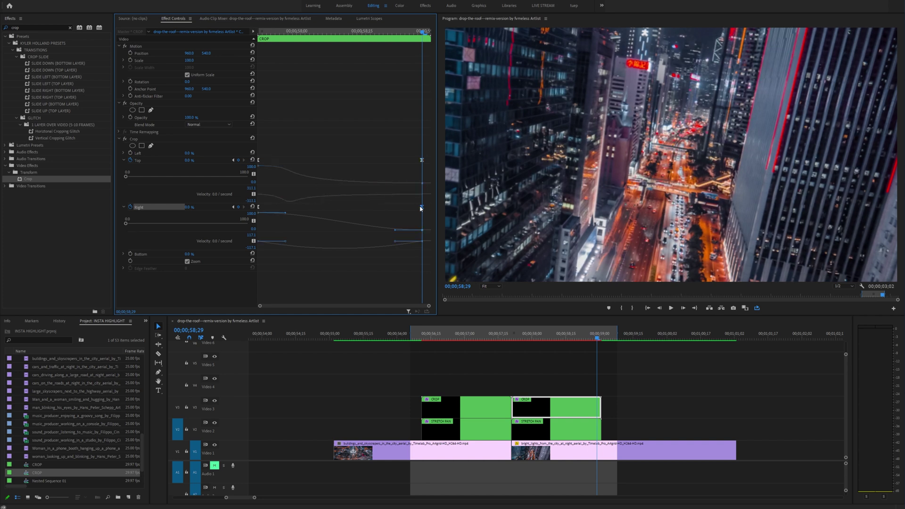
pyautogui.moveTo(395, 231); pyautogui.dragTo(331, 234)
pyautogui.moveTo(422, 207); pyautogui.dragTo(430, 207)
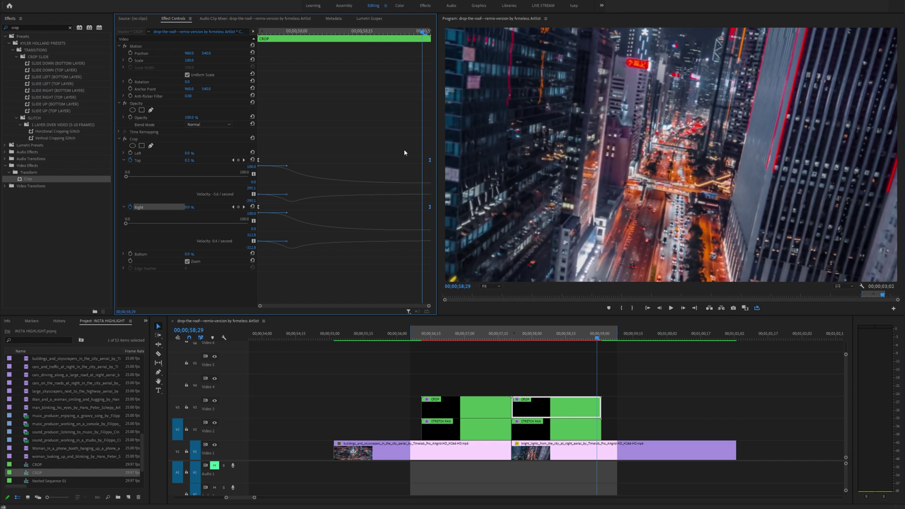
# Check the crop at the start of the second CROP clip and apply Alpha Adjust to it with Ignore Alpha enabled.
pyautogui.moveTo(263, 32)
pyautogui.mouseDown()
pyautogui.moveTo(290, 34)
pyautogui.moveTo(259, 33)
pyautogui.mouseUp()
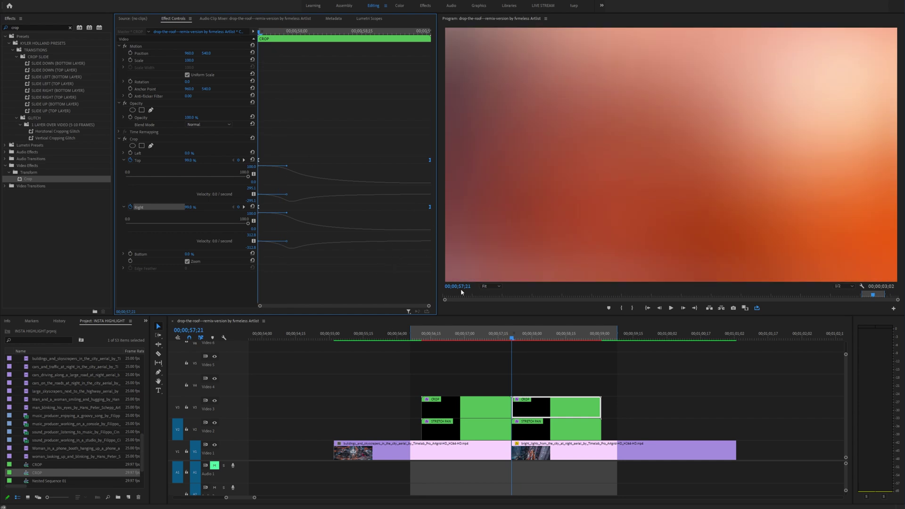
pyautogui.click(474, 409)
pyautogui.click(547, 406)
pyautogui.moveTo(261, 32)
pyautogui.mouseDown()
pyautogui.moveTo(283, 30)
pyautogui.moveTo(264, 34)
pyautogui.mouseUp()
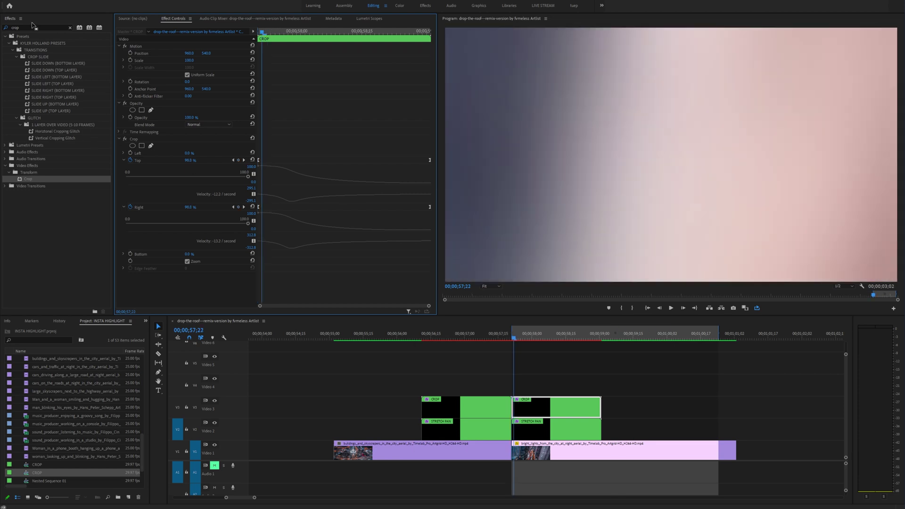
pyautogui.write('alpha')
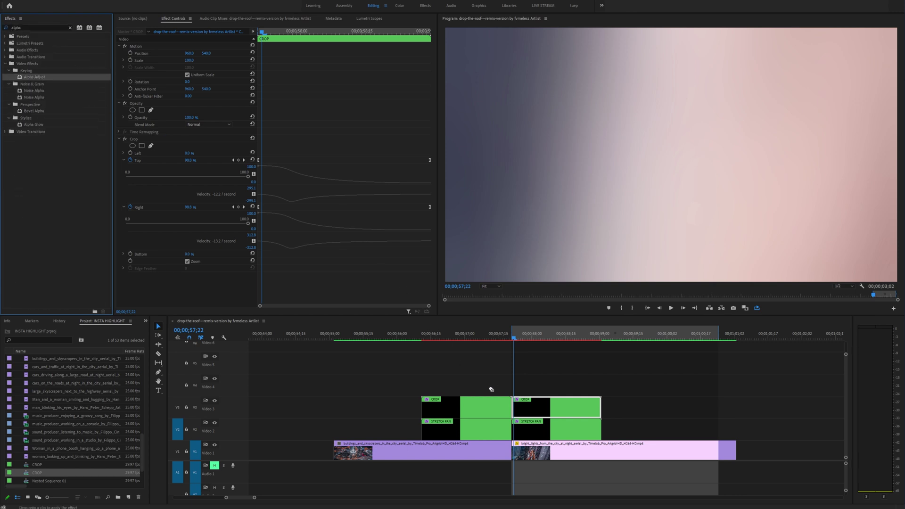
pyautogui.scroll(-2, 350, 272)
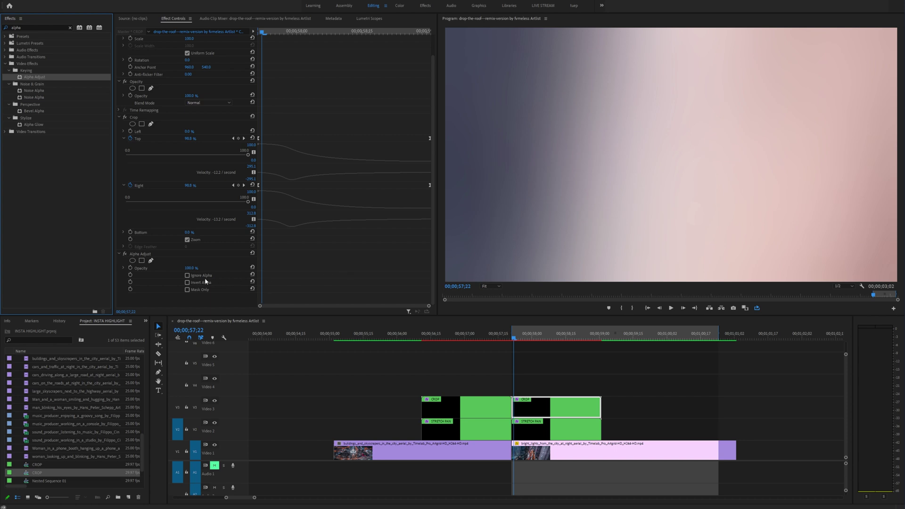
pyautogui.moveTo(514, 338); pyautogui.dragTo(428, 338)
pyautogui.click(188, 294)
# Disable Use Composition's Shutter Angle on the second stretch clip and render the marked range around the transition.
pyautogui.click(552, 432)
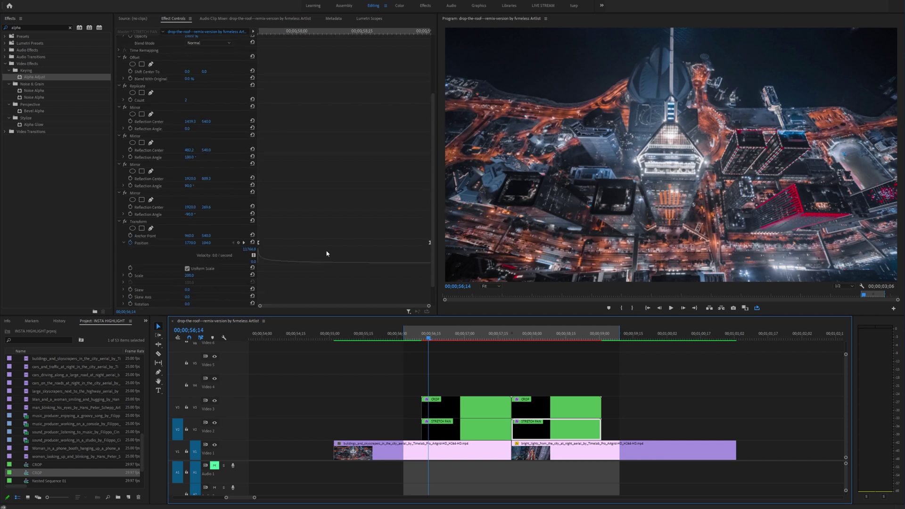
pyautogui.click(195, 292)
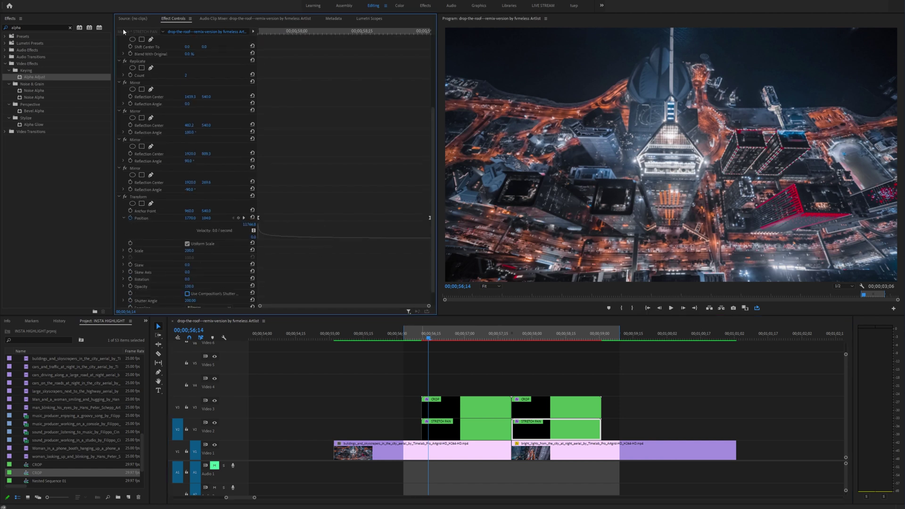
pyautogui.click(55, 1)
pyautogui.click(66, 22)
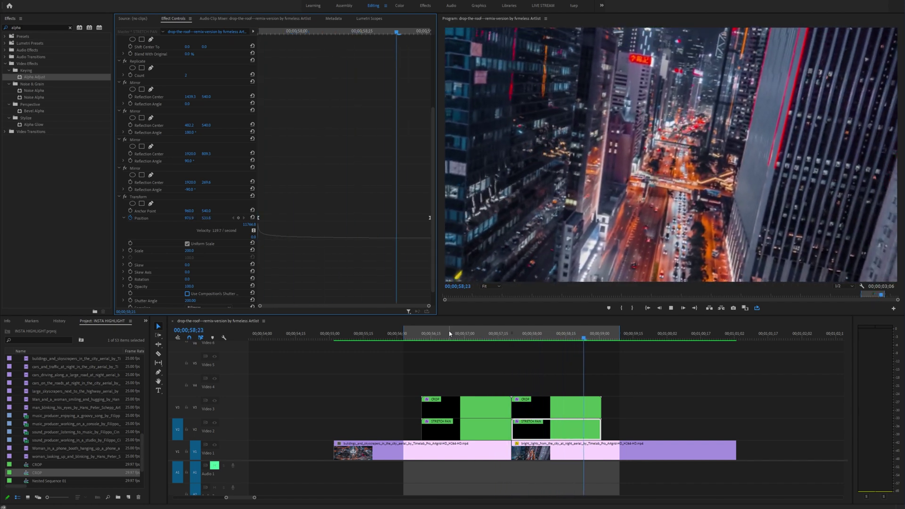
# Play back the finished transition across the cut and save the project.
pyautogui.click(470, 336)
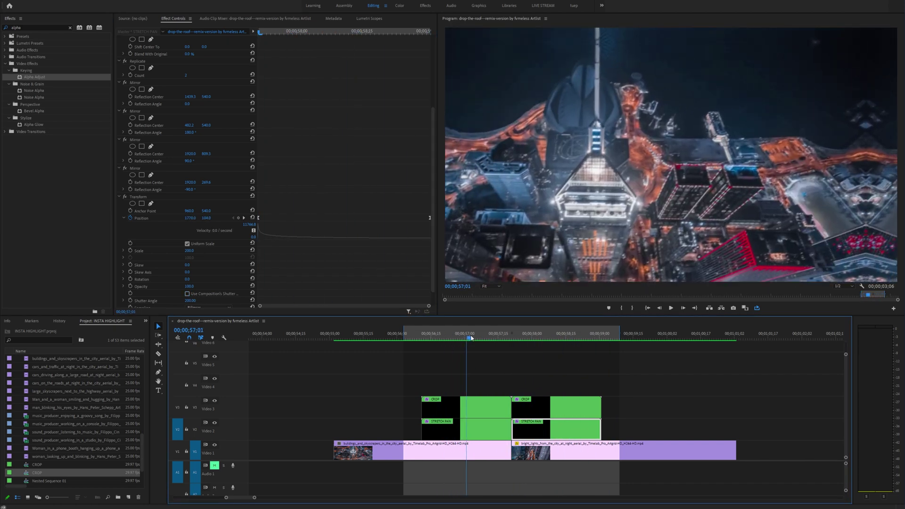
pyautogui.moveTo(497, 334); pyautogui.dragTo(517, 334)
pyautogui.press('space')
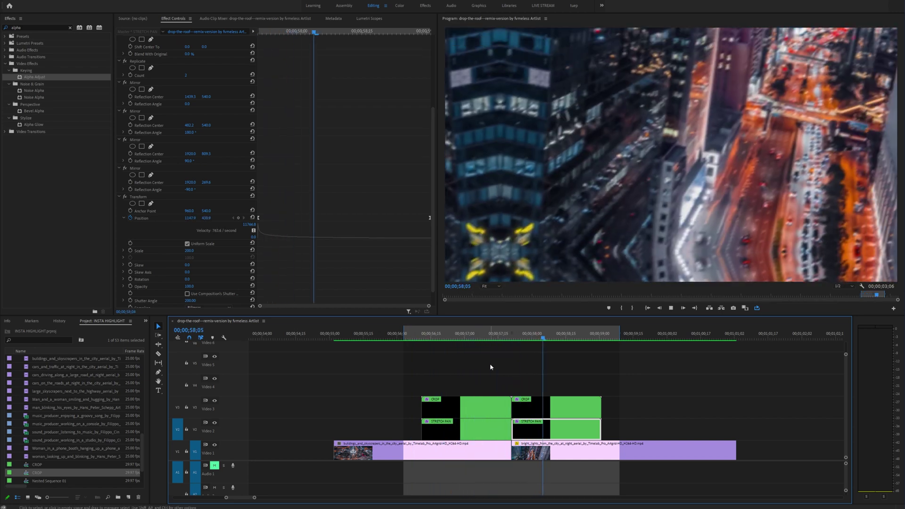
pyautogui.hotkey('ctrl', 's')
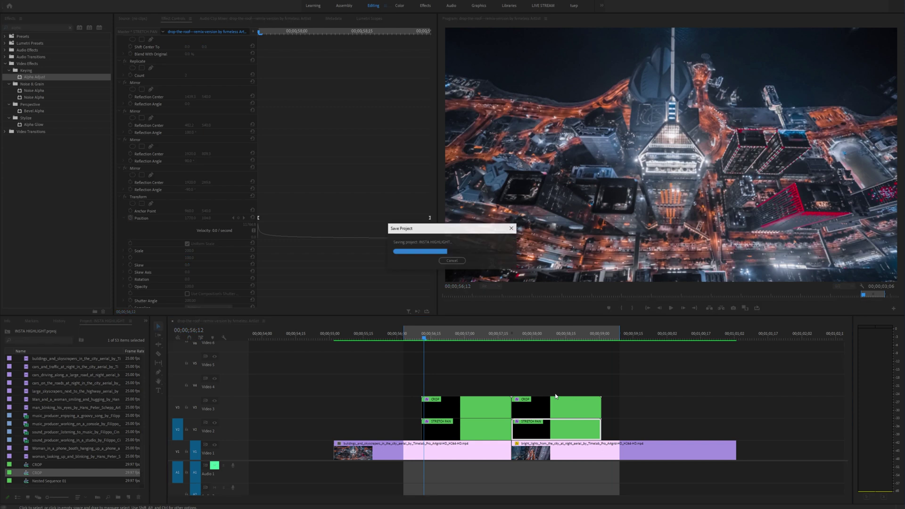
# Duplicate the two city clips into the gap before them and overlay STRETCH PAN SLOW 01 - UPPER RIGHT on their cut.
pyautogui.keyDown('alt'); pyautogui.scroll(-4, 549, 443); pyautogui.keyUp('alt')
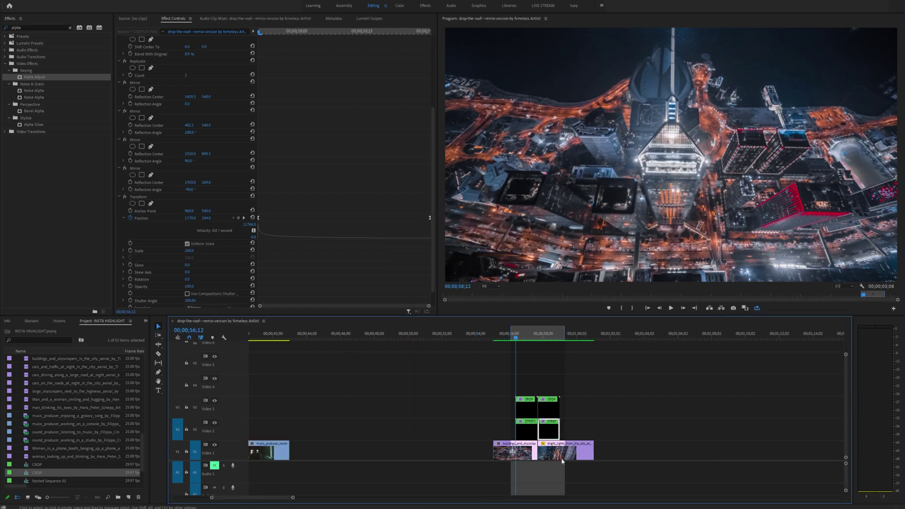
pyautogui.moveTo(530, 455); pyautogui.dragTo(391, 452)
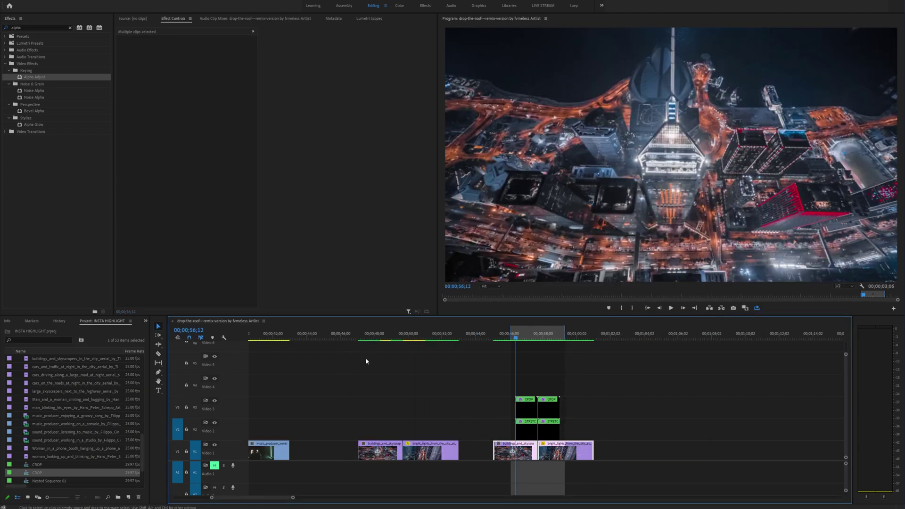
pyautogui.scroll(5, 93, 416)
pyautogui.scroll(-5, 92, 411)
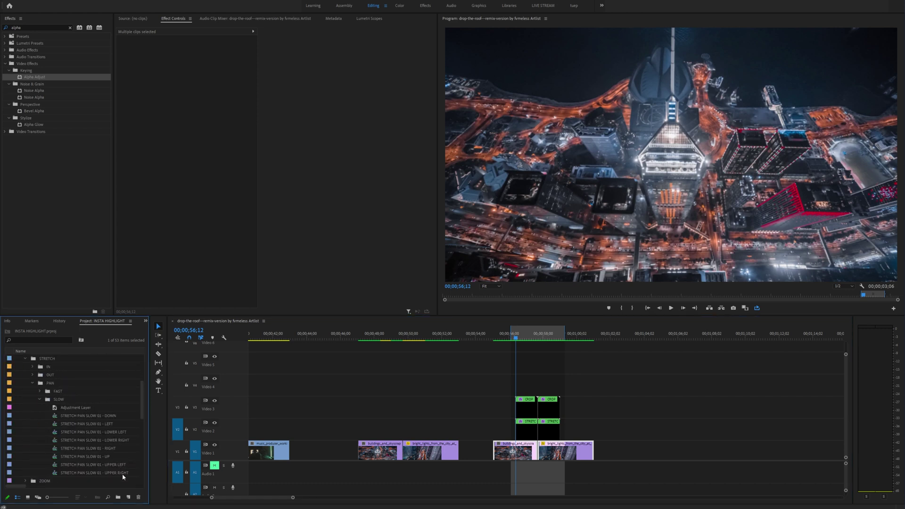
pyautogui.moveTo(94, 475); pyautogui.dragTo(404, 429)
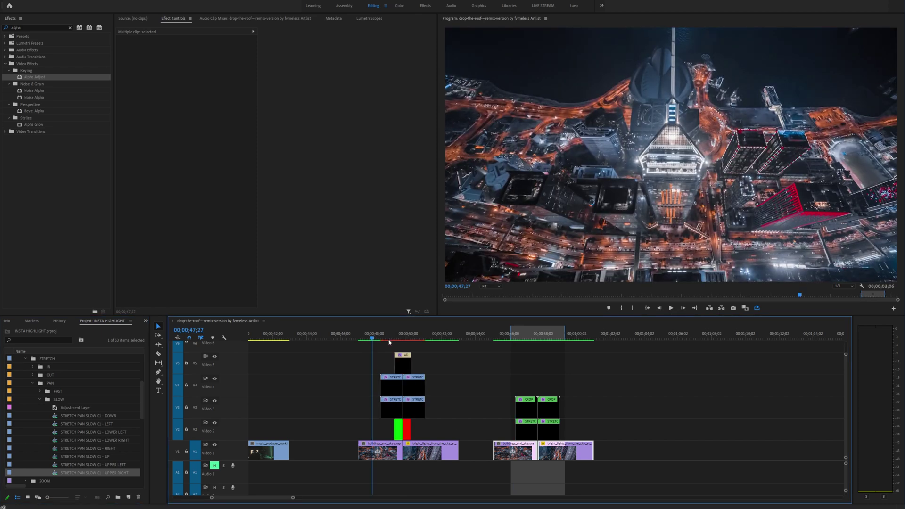
# Mark a range around the preset transition starting at 00;00;47;27 and render it for playback.
pyautogui.press('i')
pyautogui.click(435, 337)
pyautogui.press('o')
pyautogui.press('Return')
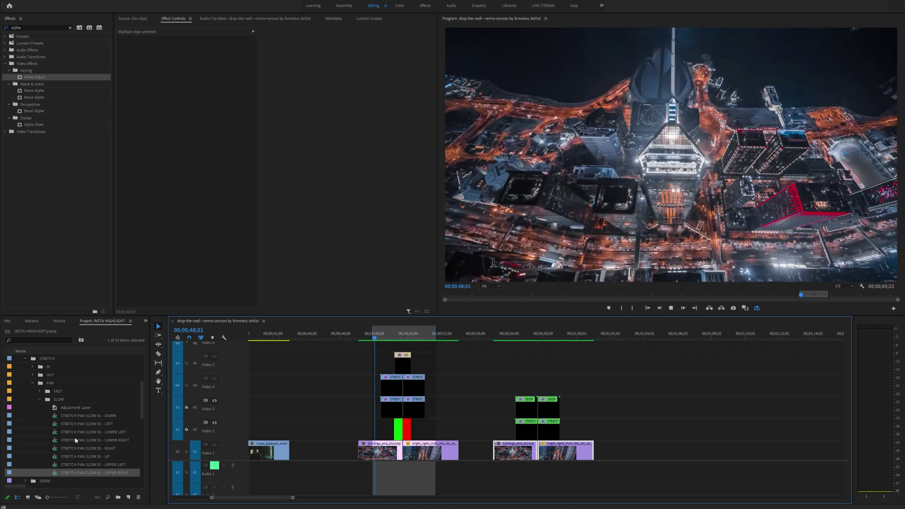
# Place the STRETCH PAN SLOW 01 - RIGHT and STRETCH PAN SLOW 01 - UP presets in the empty timeline area after the city clips.
pyautogui.moveTo(94, 448); pyautogui.dragTo(774, 441)
pyautogui.moveTo(78, 459); pyautogui.dragTo(790, 424)
# Inspect the added presets' stretch clips, examining their Transform position keyframes, velocity curve and Crop keyframes.
pyautogui.click(730, 414)
pyautogui.click(721, 385)
pyautogui.scroll(-1, 323, 225)
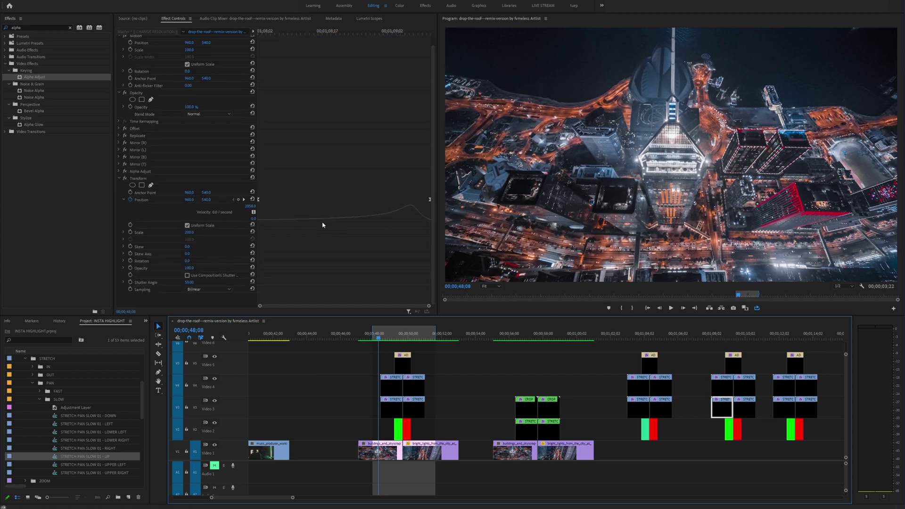
pyautogui.scroll(1, 283, 231)
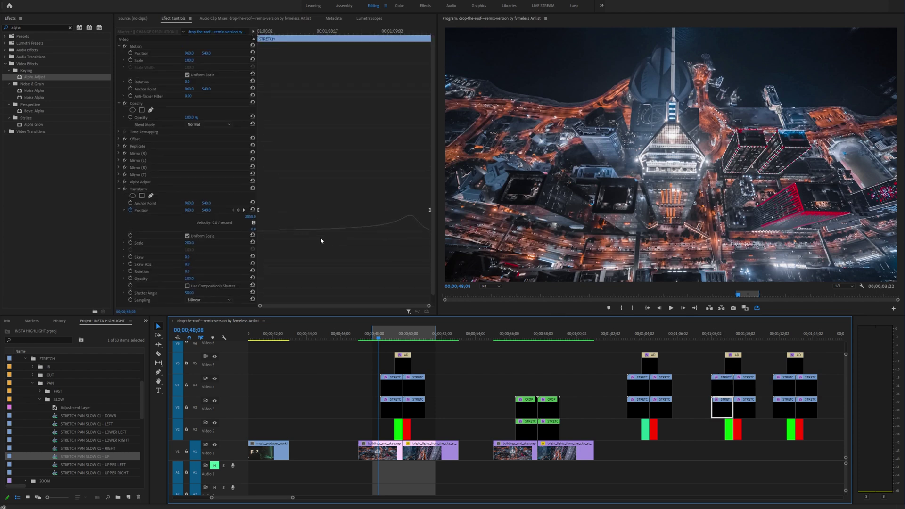
pyautogui.click(634, 335)
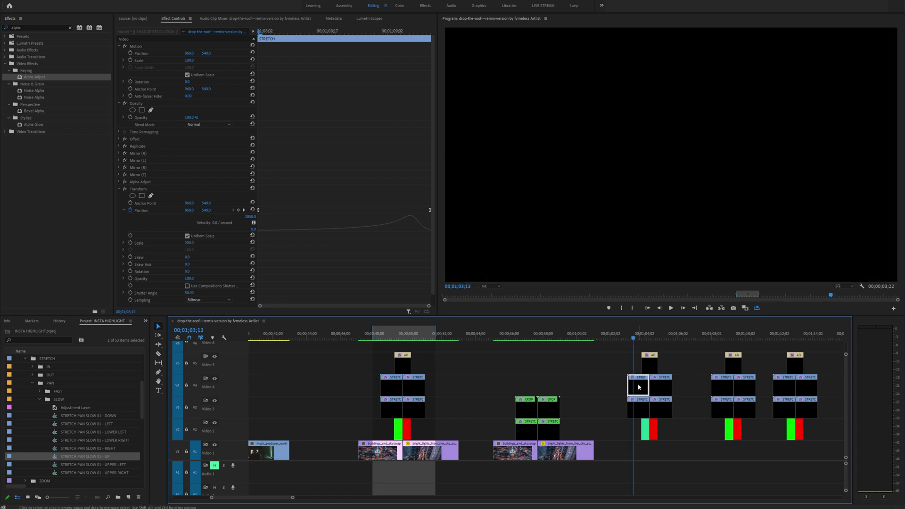
# Play back the handmade crop stretch transition, then play the marked range with the preset transition to compare them.
pyautogui.moveTo(512, 339)
pyautogui.mouseDown()
pyautogui.moveTo(543, 338)
pyautogui.moveTo(513, 337)
pyautogui.mouseUp()
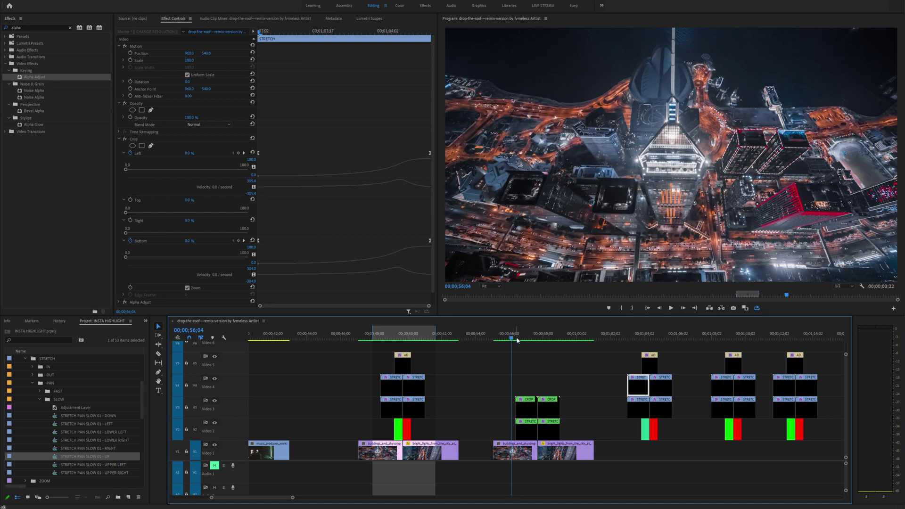
pyautogui.press('space')
pyautogui.moveTo(515, 342); pyautogui.dragTo(565, 339)
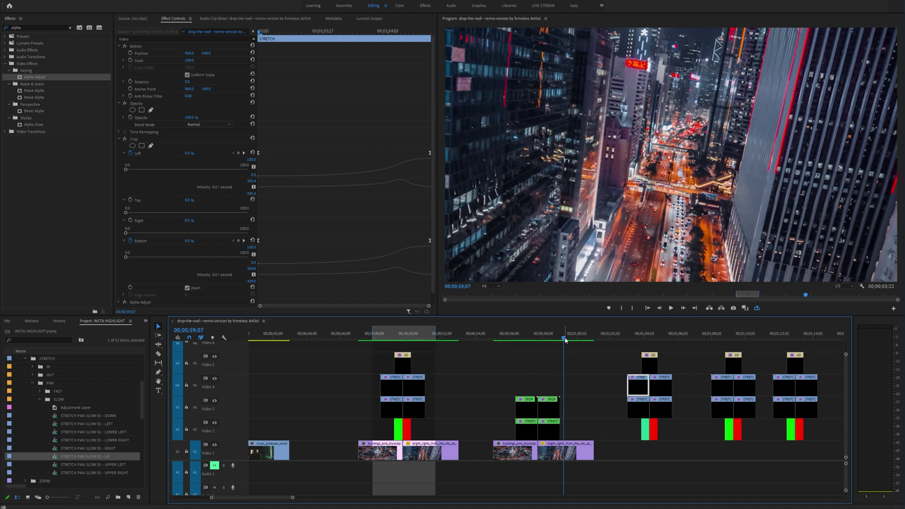
pyautogui.moveTo(516, 337); pyautogui.dragTo(506, 339)
pyautogui.hotkey('ctrl', 'shift', 'space')
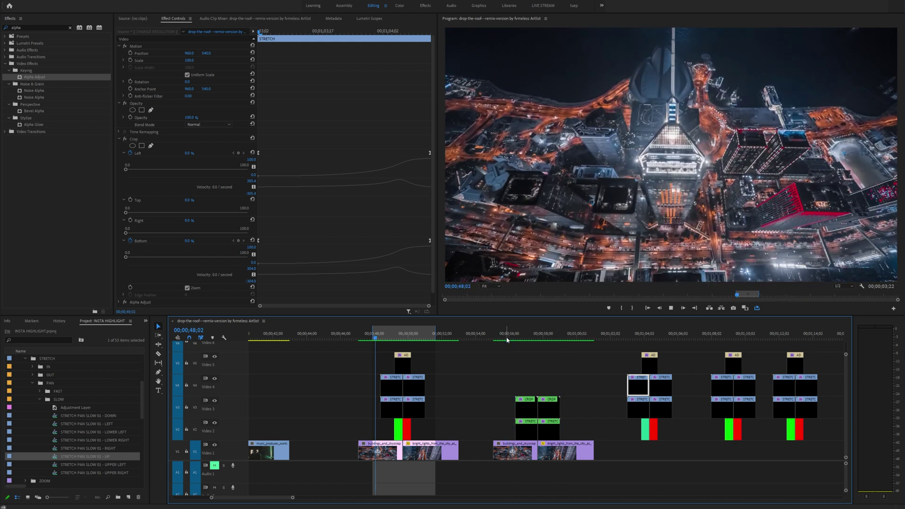